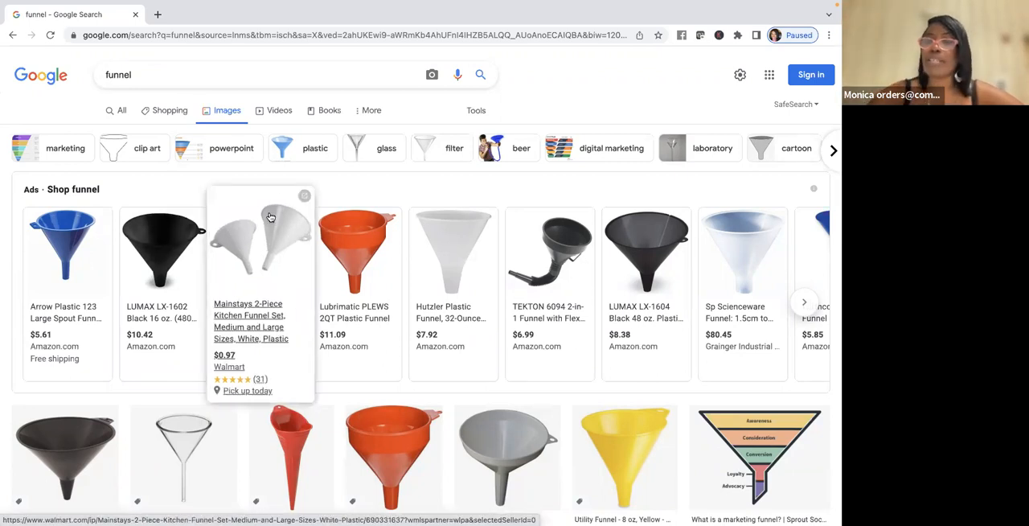
pyautogui.moveTo(179, 258)
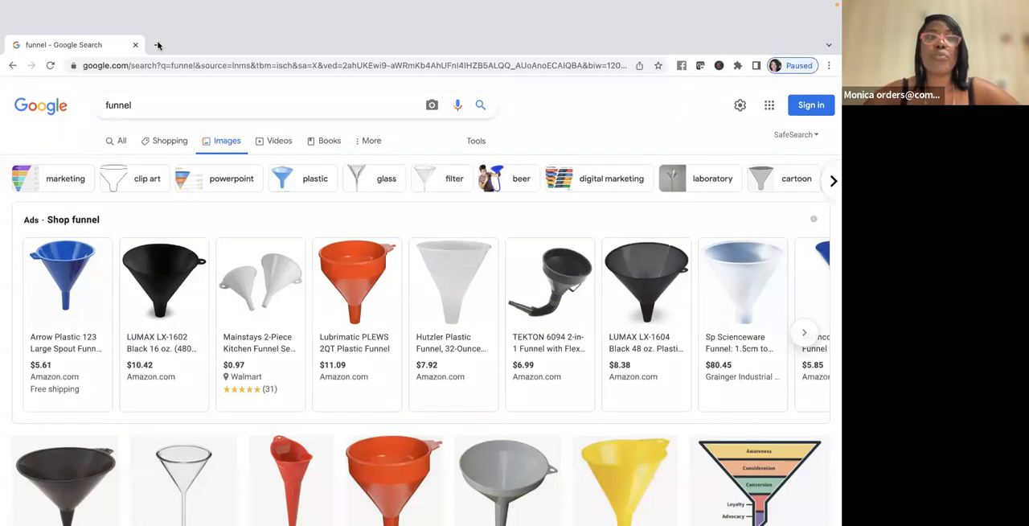
pyautogui.click(157, 45)
pyautogui.click(95, 504)
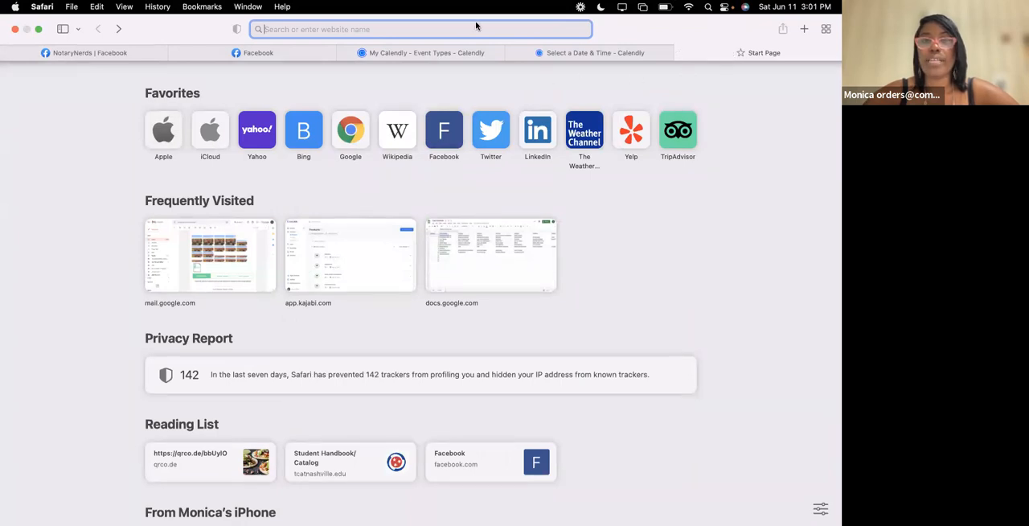
pyautogui.write('www.g')
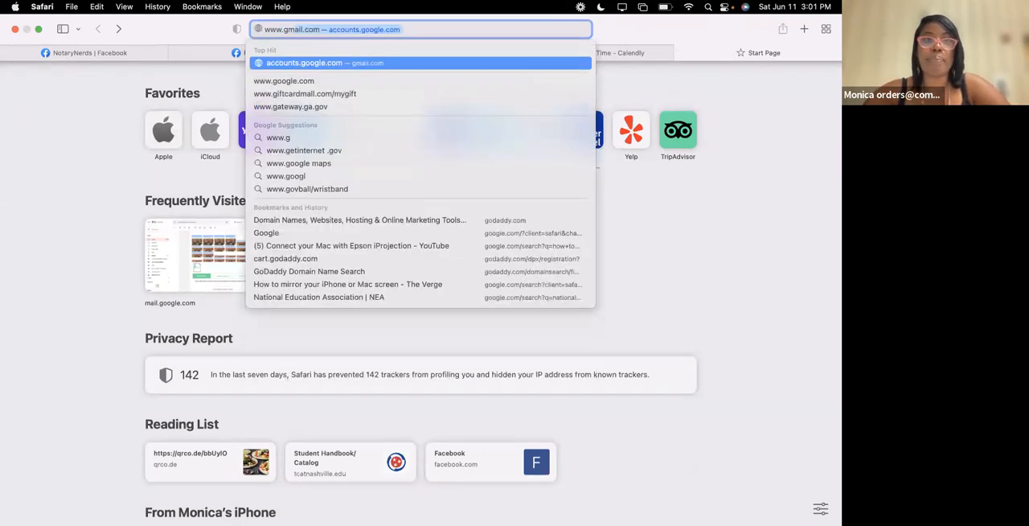
pyautogui.write('mail.com')
pyautogui.press('Return')
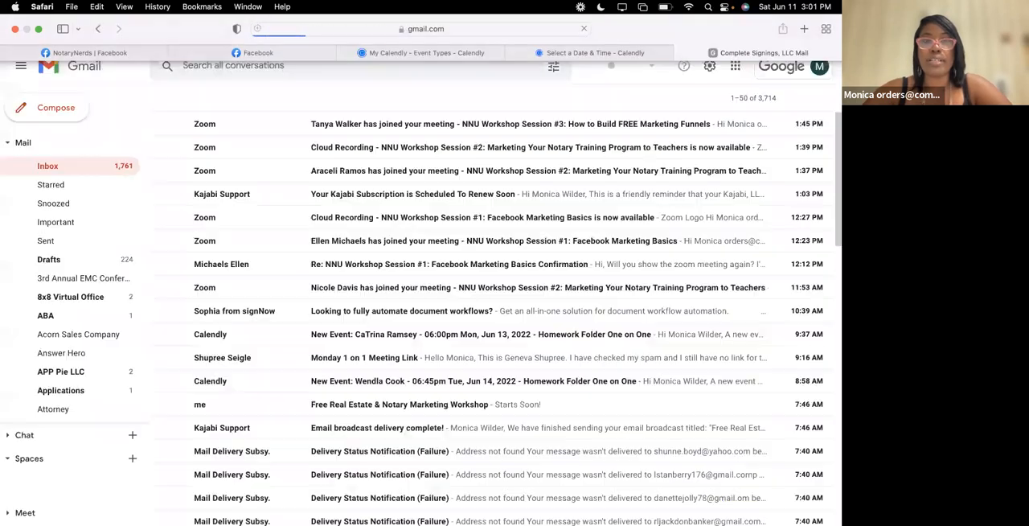
# - Open Google Forms from the Google apps list and start a blank form
pyautogui.click(737, 69)
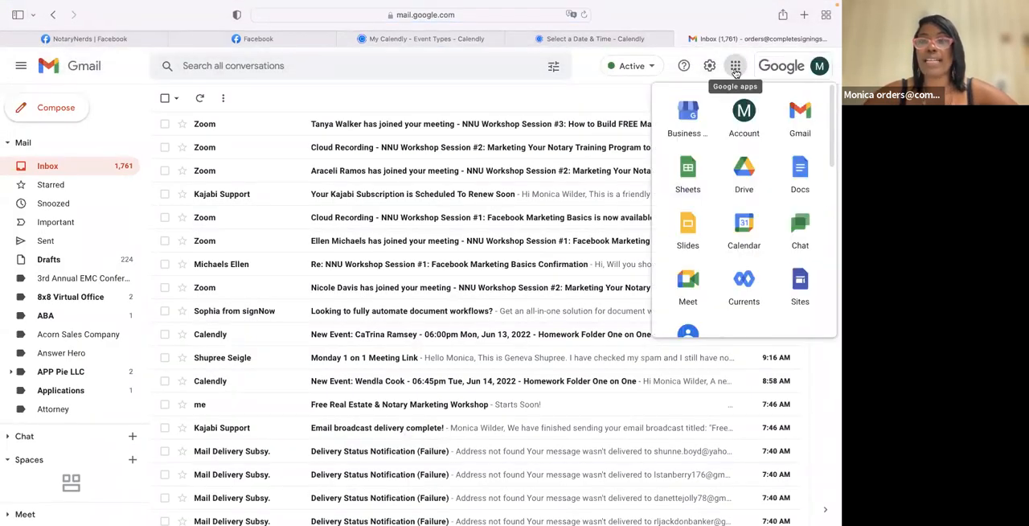
pyautogui.scroll(-5, 741, 237)
pyautogui.scroll(-3, 744, 238)
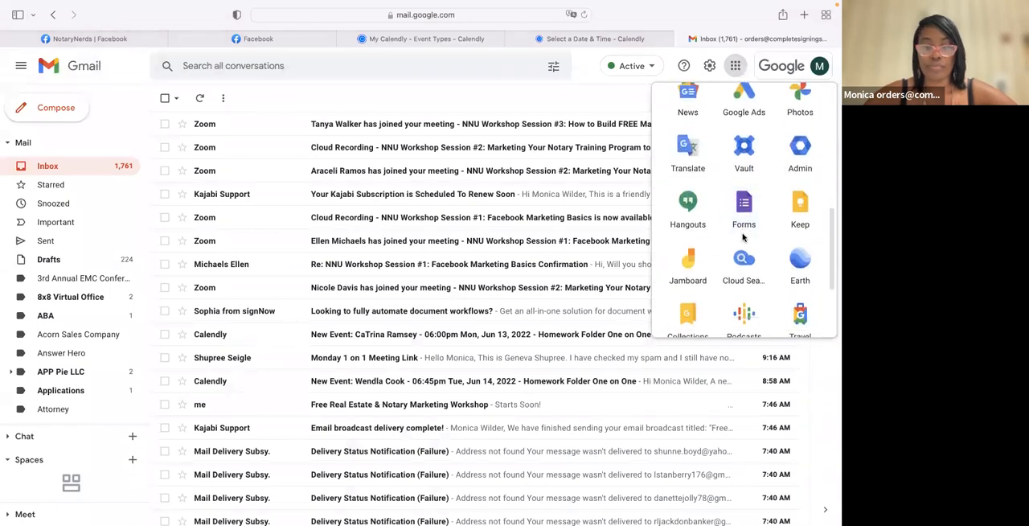
pyautogui.click(744, 232)
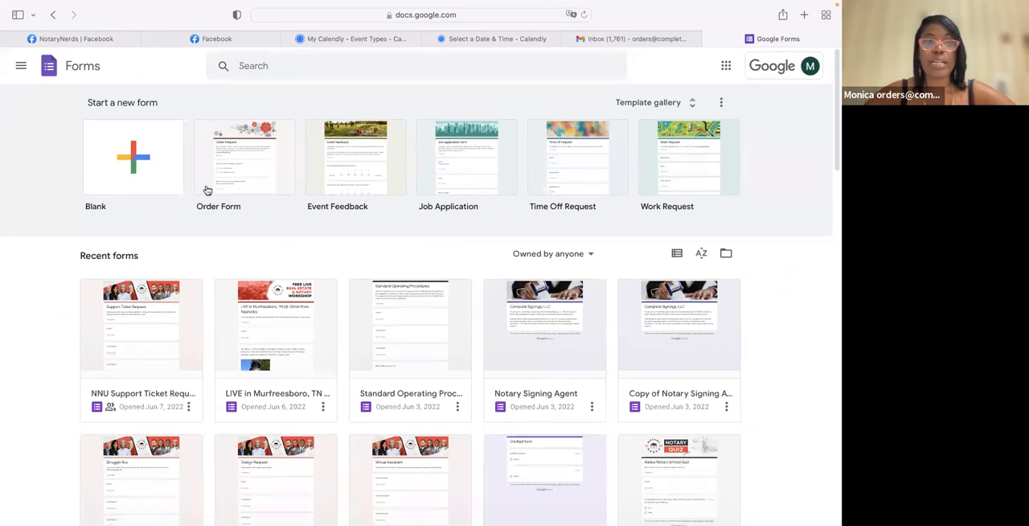
pyautogui.click(126, 178)
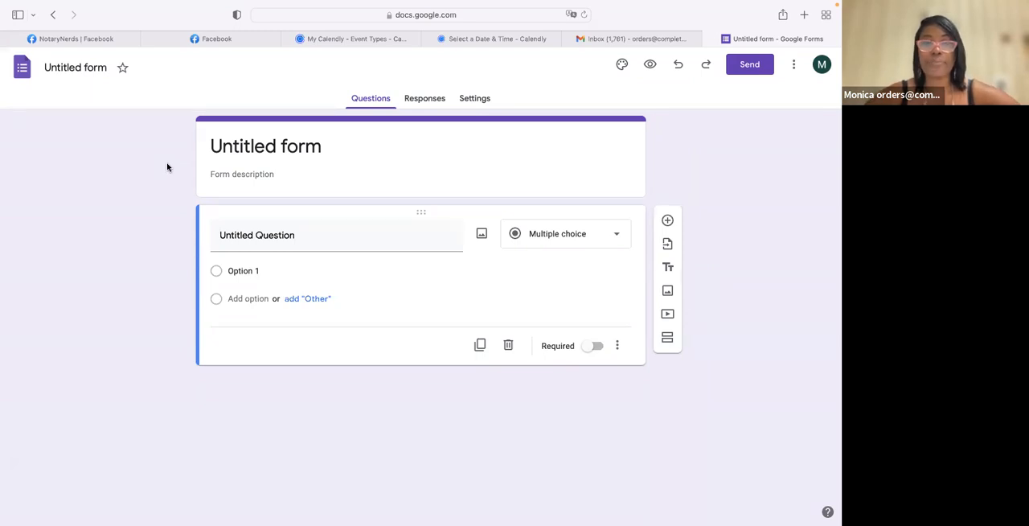
# - Replace the form's title with "Notary Primer"
pyautogui.click(313, 147)
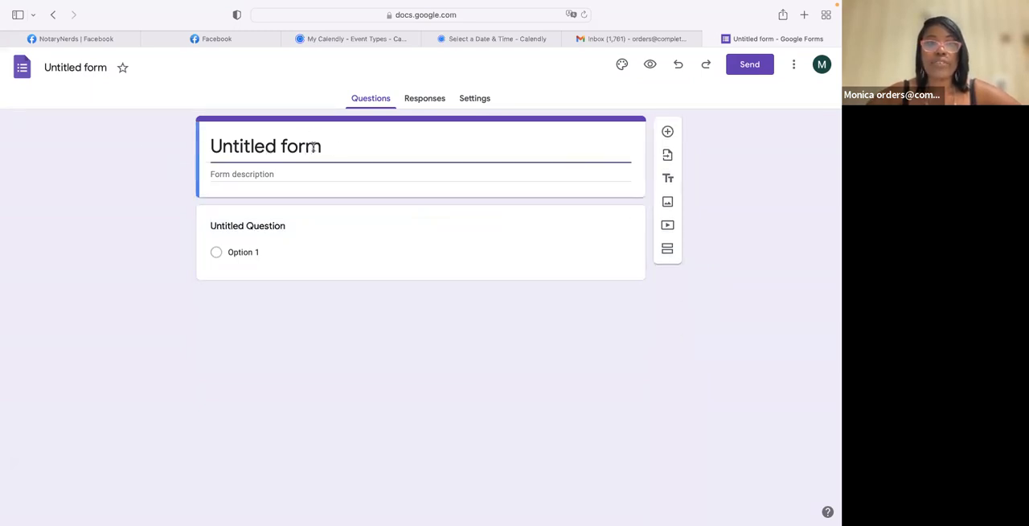
pyautogui.moveTo(333, 152); pyautogui.dragTo(195, 142)
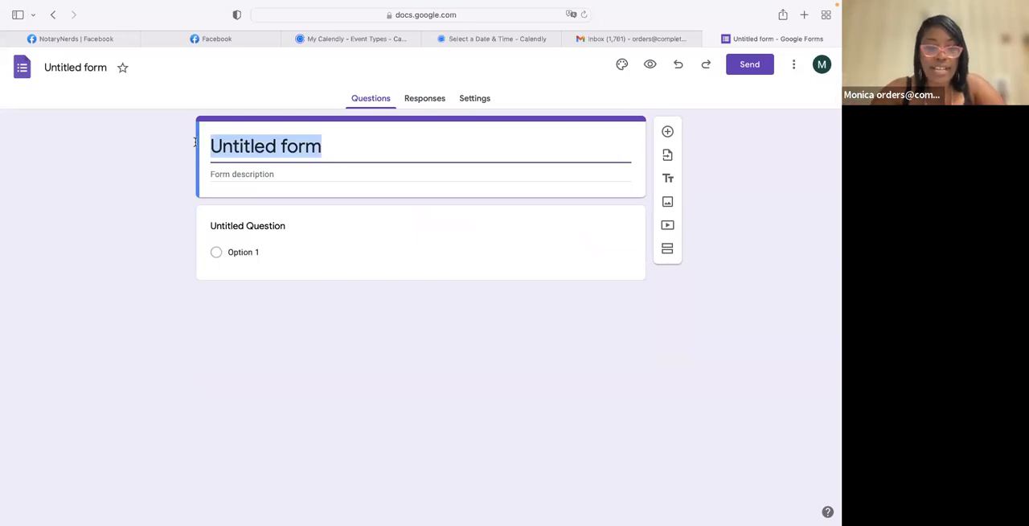
pyautogui.write('N')
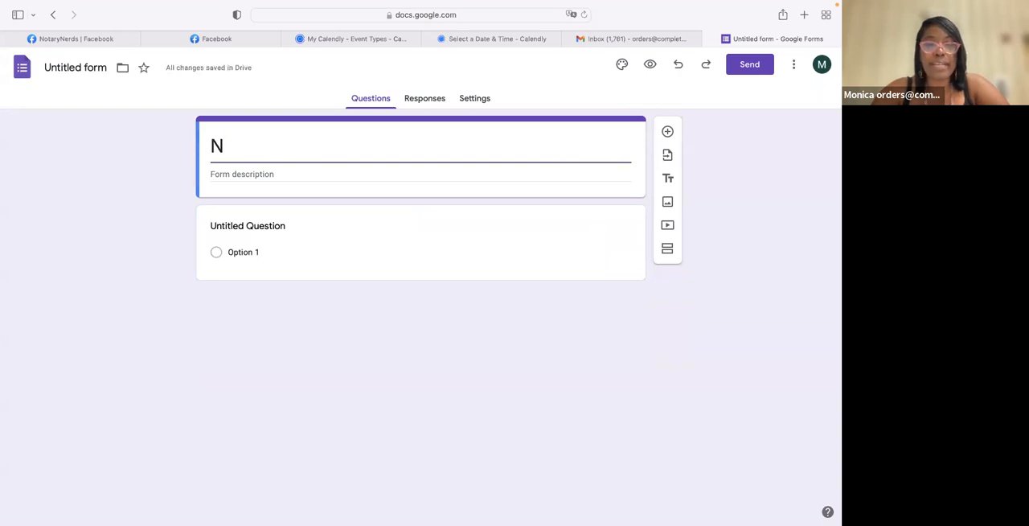
pyautogui.write('or')
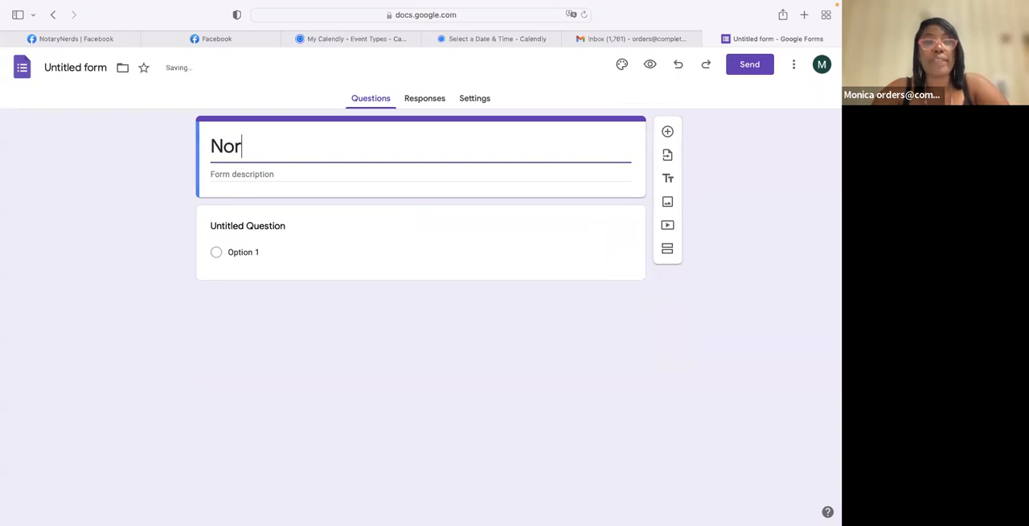
pyautogui.press('BackSpace')
pyautogui.write('tary Primer')
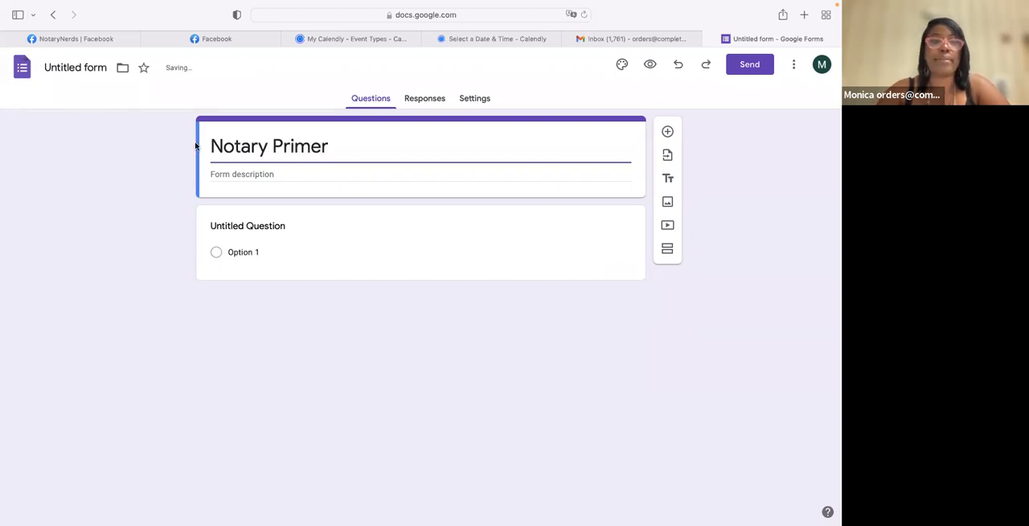
# - Enter the form description "Download the State of Tennessee Notary Primer."
pyautogui.click(229, 172)
pyautogui.write('Download the ')
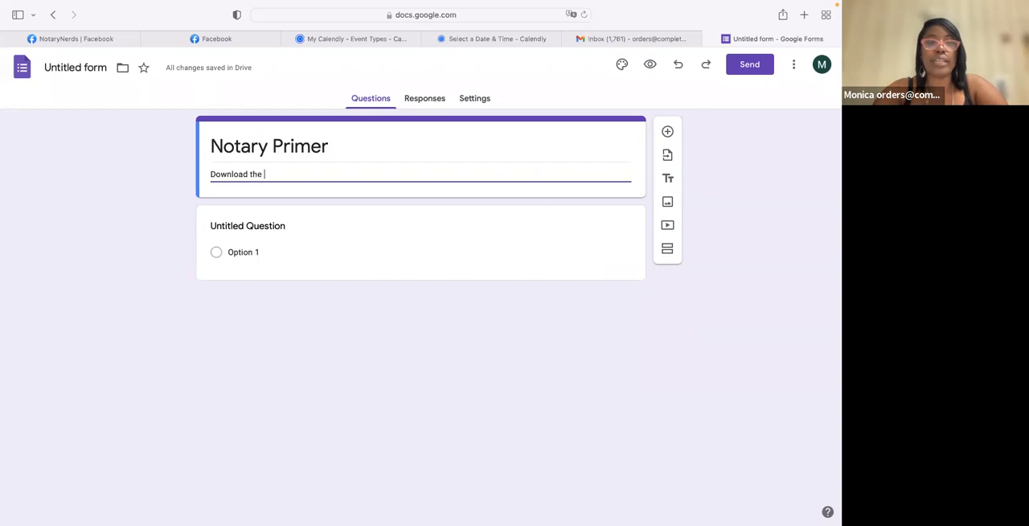
pyautogui.write('State of Tennessee Notary P')
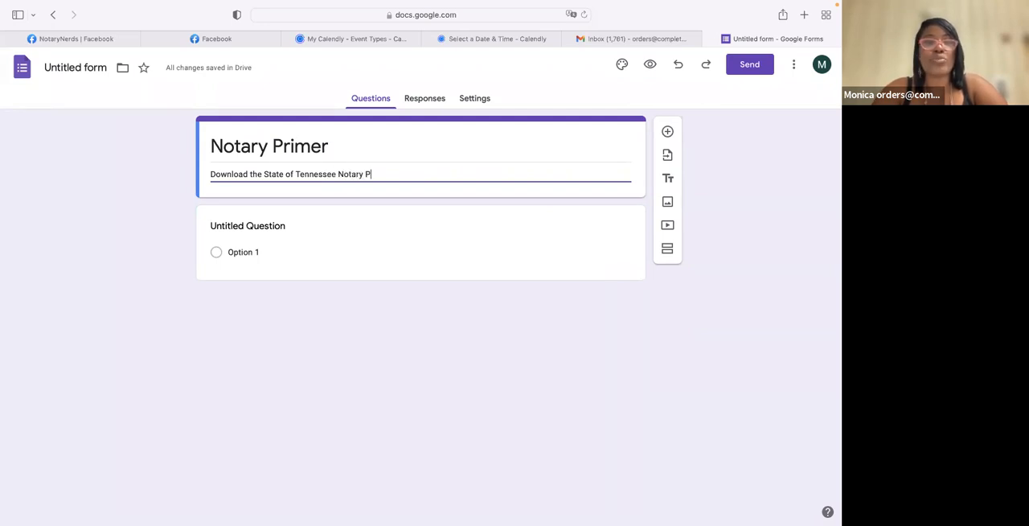
pyautogui.write('rimer.')
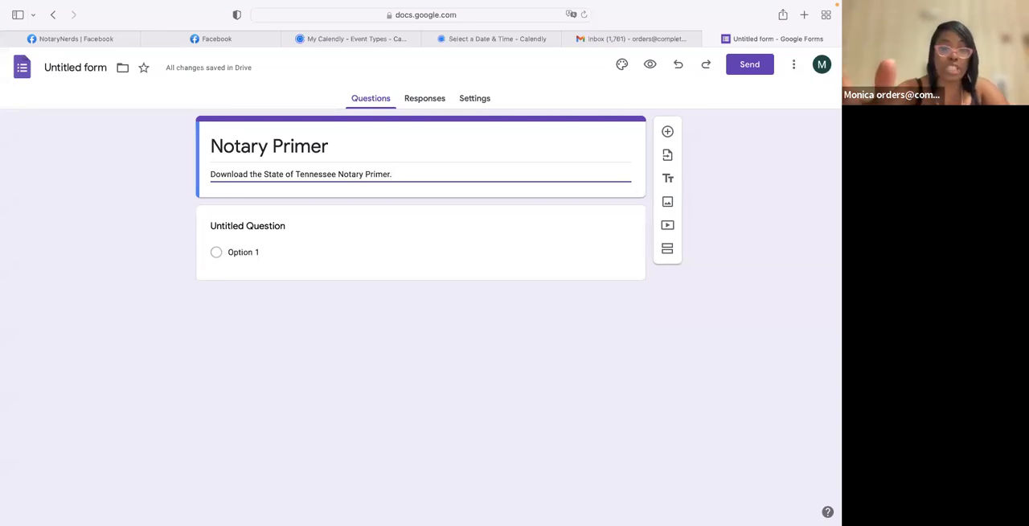
# - Extend the form description with "I am the owner of the world and I am super smart"
pyautogui.write('am th ese')
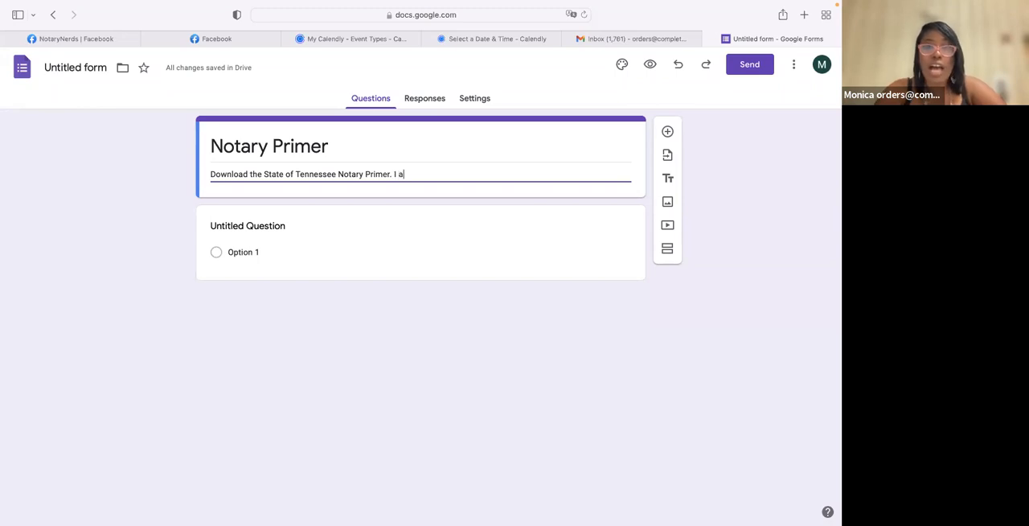
pyautogui.press('BackSpace')
pyautogui.press('BackSpace')
pyautogui.press('BackSpace')
pyautogui.press('BackSpace')
pyautogui.write('e owner ')
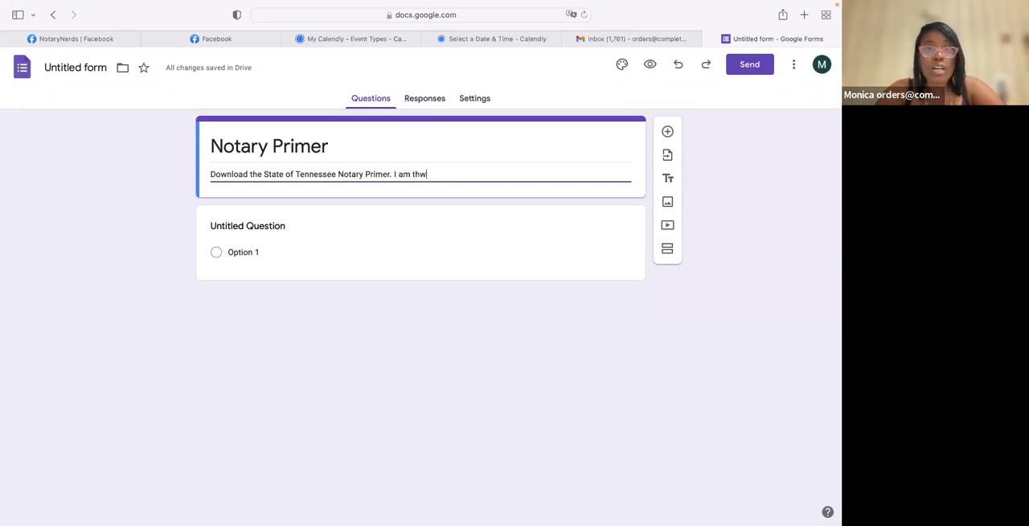
pyautogui.write('of')
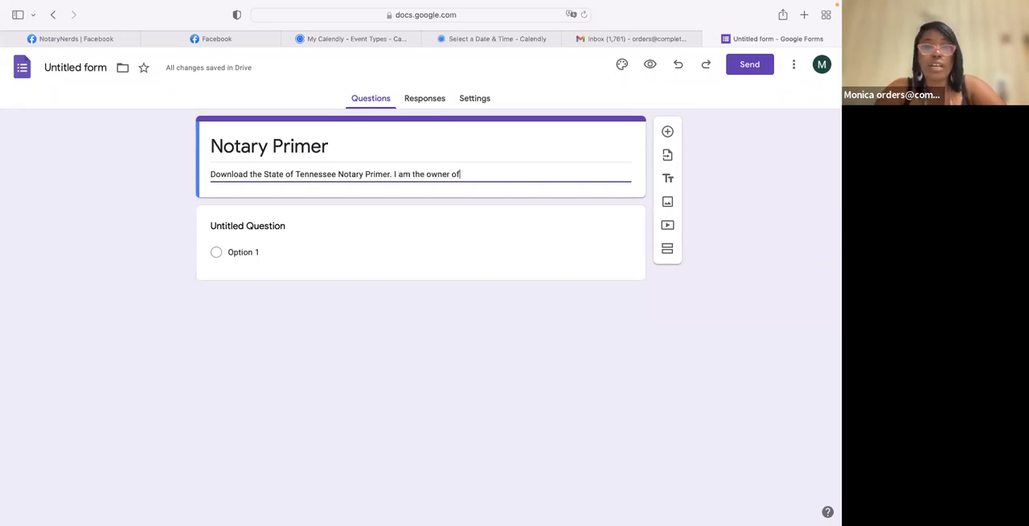
pyautogui.write(' the world and I ma')
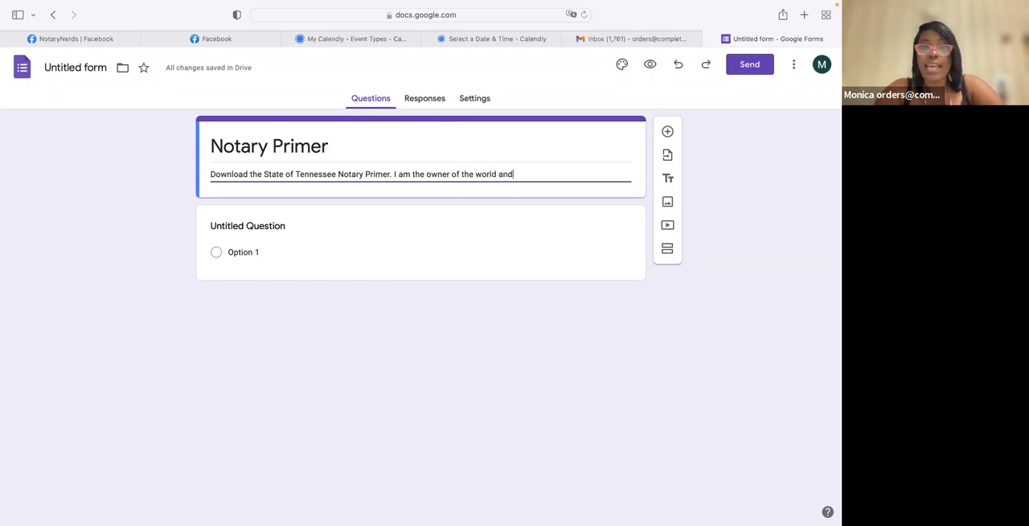
pyautogui.press('BackSpace')
pyautogui.press('BackSpace')
pyautogui.write('am super a')
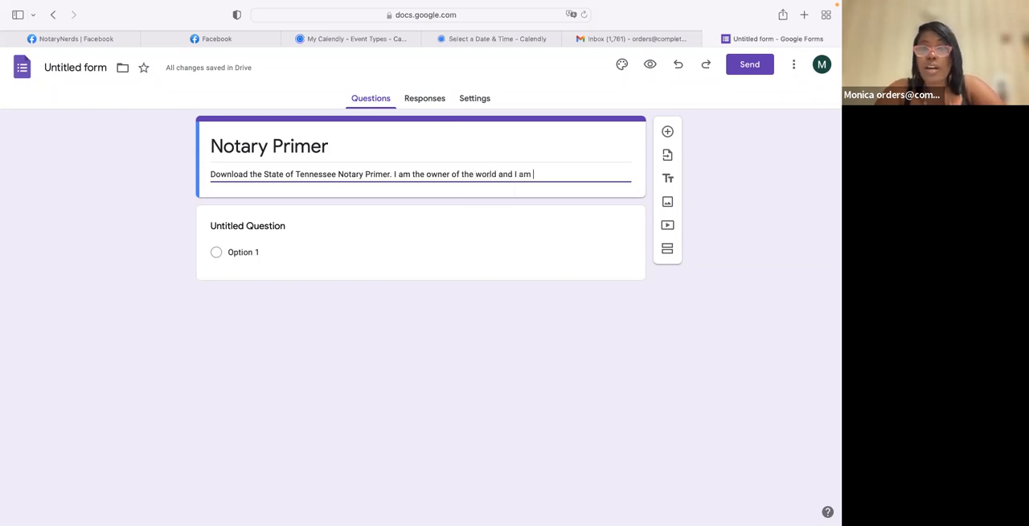
pyautogui.press('BackSpace')
pyautogui.press('BackSpace')
pyautogui.press('BackSpace')
pyautogui.press('BackSpace')
pyautogui.write('smart')
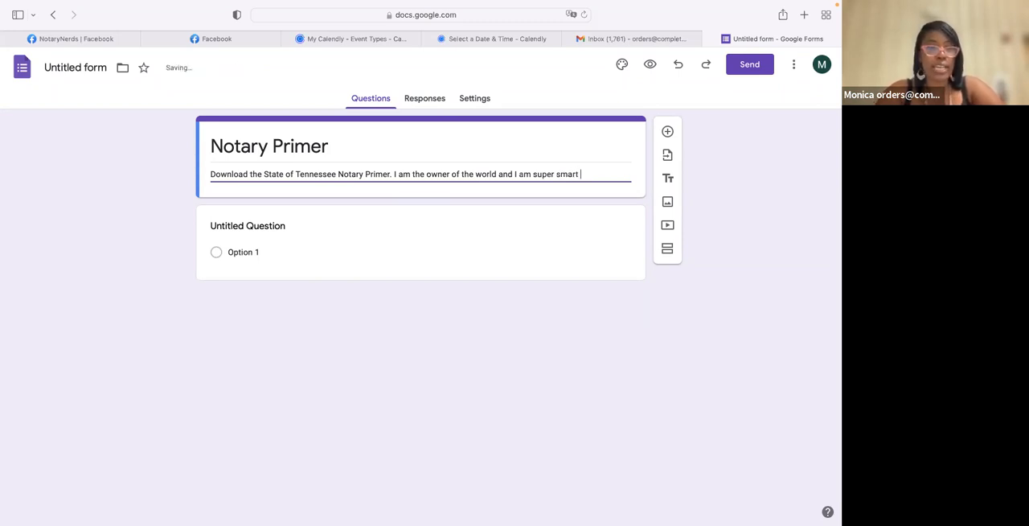
# - Delete the added second sentence from the form description, keeping only the sentence about downloading the primer
pyautogui.press('BackSpace')
pyautogui.press('BackSpace')
pyautogui.press('BackSpace')
pyautogui.press('BackSpace')
pyautogui.press('BackSpace')
pyautogui.press('BackSpace')
pyautogui.press('BackSpace')
pyautogui.press('BackSpace')
pyautogui.press('BackSpace')
pyautogui.press('BackSpace')
pyautogui.press('BackSpace')
pyautogui.press('BackSpace')
pyautogui.press('BackSpace')
pyautogui.press('BackSpace')
pyautogui.press('BackSpace')
pyautogui.press('BackSpace')
pyautogui.press('BackSpace')
pyautogui.press('BackSpace')
pyautogui.press('BackSpace')
pyautogui.press('BackSpace')
pyautogui.press('BackSpace')
pyautogui.press('BackSpace')
pyautogui.press('BackSpace')
pyautogui.press('BackSpace')
pyautogui.press('BackSpace')
pyautogui.press('BackSpace')
pyautogui.press('BackSpace')
pyautogui.press('BackSpace')
pyautogui.press('BackSpace')
pyautogui.press('BackSpace')
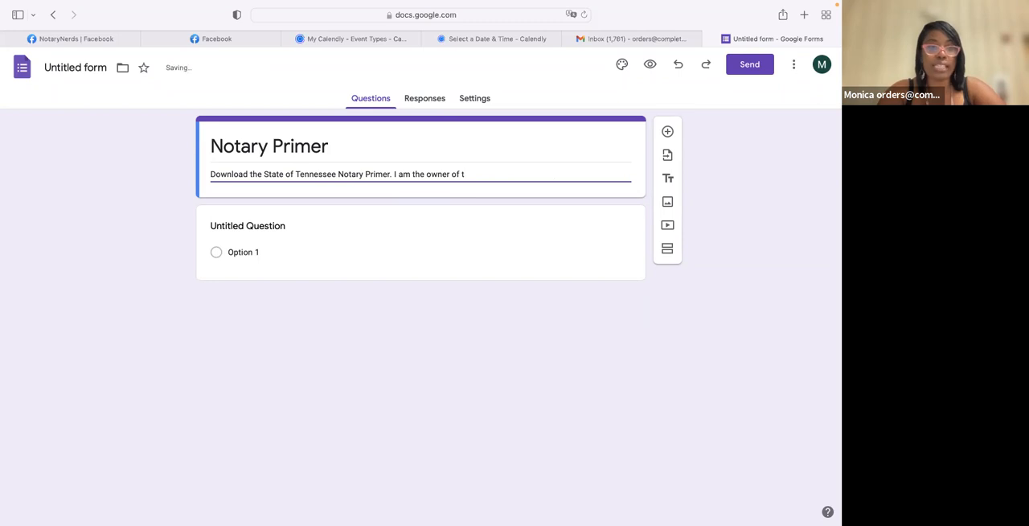
pyautogui.press('BackSpace')
pyautogui.press('BackSpace')
pyautogui.press('BackSpace')
pyautogui.press('BackSpace')
pyautogui.press('BackSpace')
pyautogui.press('BackSpace')
pyautogui.press('BackSpace')
pyautogui.press('BackSpace')
pyautogui.press('BackSpace')
pyautogui.press('BackSpace')
pyautogui.press('BackSpace')
pyautogui.press('BackSpace')
pyautogui.press('BackSpace')
pyautogui.press('BackSpace')
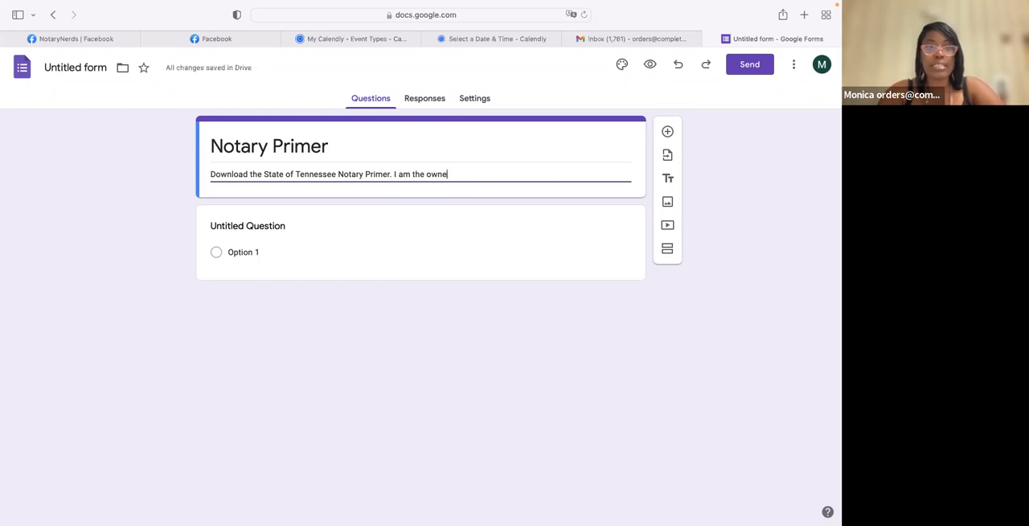
pyautogui.press('BackSpace')
pyautogui.press('BackSpace')
pyautogui.press('BackSpace')
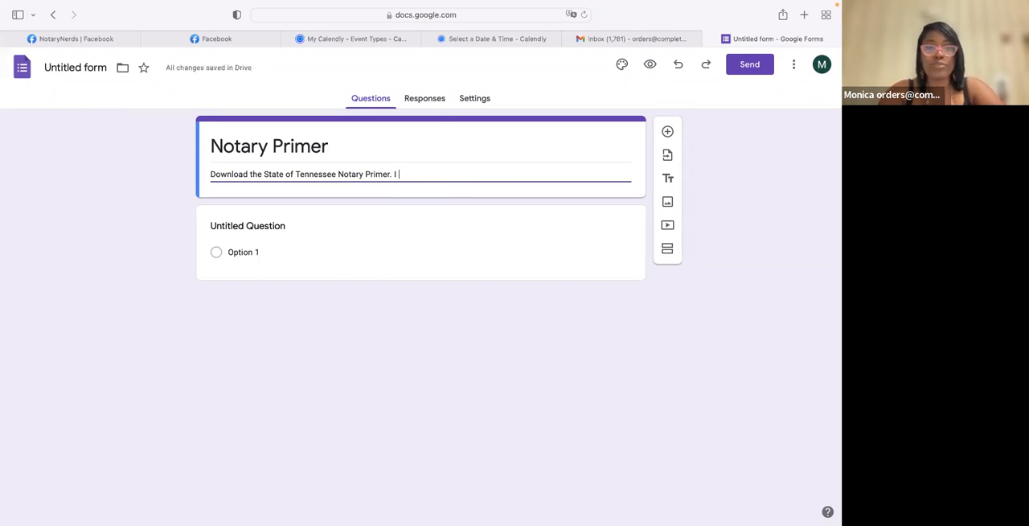
pyautogui.press('BackSpace')
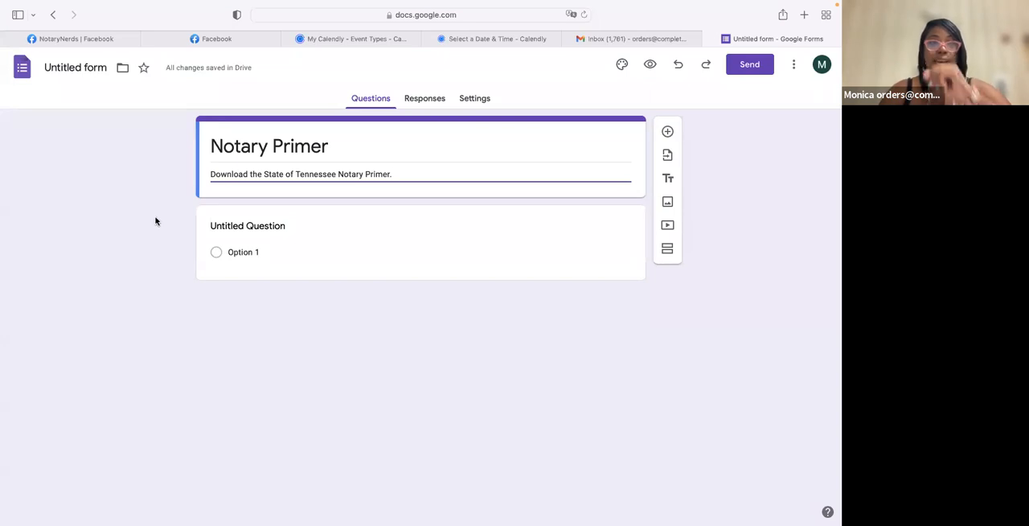
# - Turn the untitled question into a required short-answer question titled "Email"
pyautogui.click(246, 228)
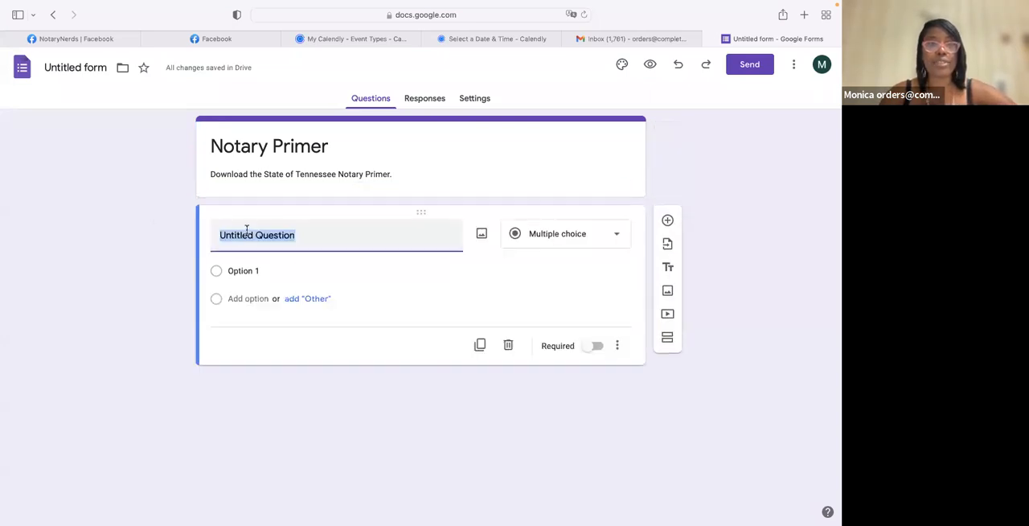
pyautogui.write('E')
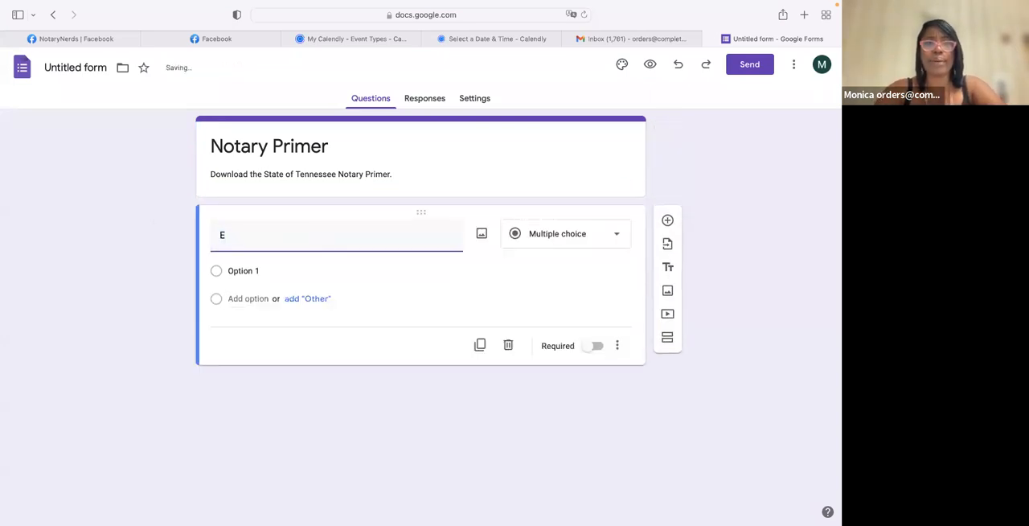
pyautogui.write('mail')
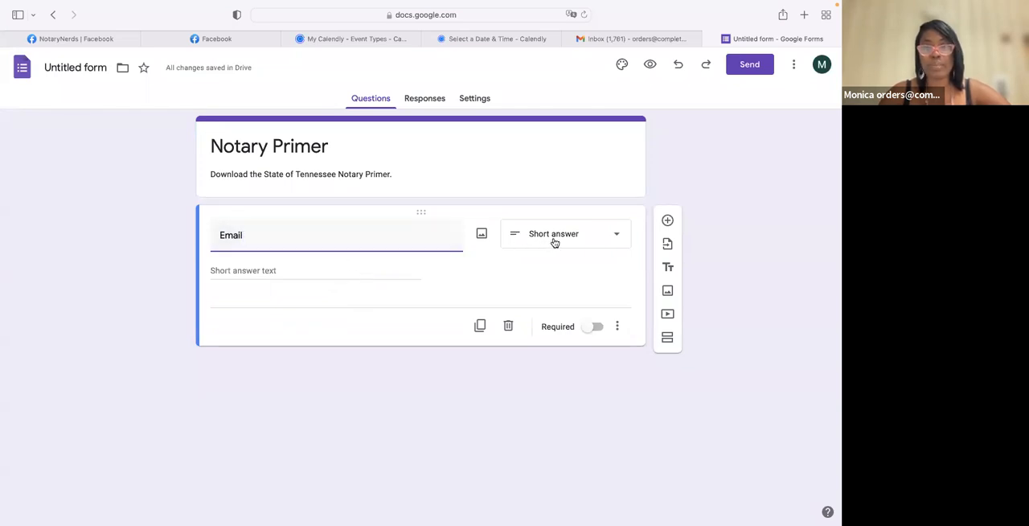
pyautogui.click(241, 273)
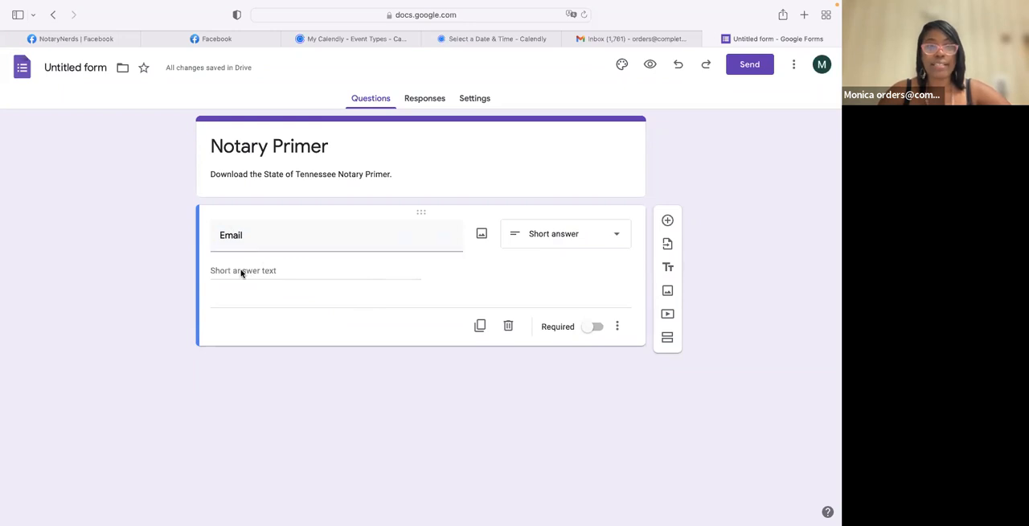
pyautogui.click(593, 326)
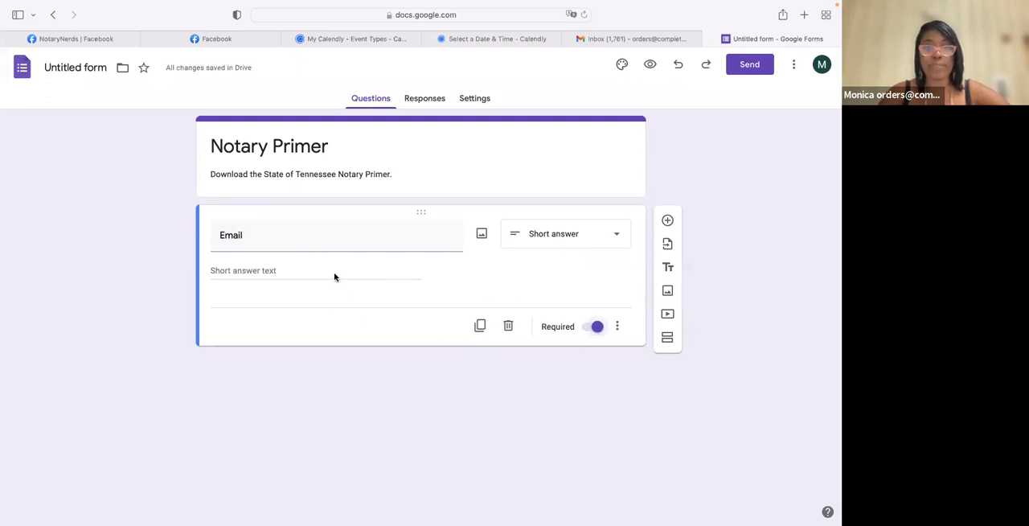
# - Delete the Email question and turn on collecting email addresses by default in the form defaults
pyautogui.click(508, 326)
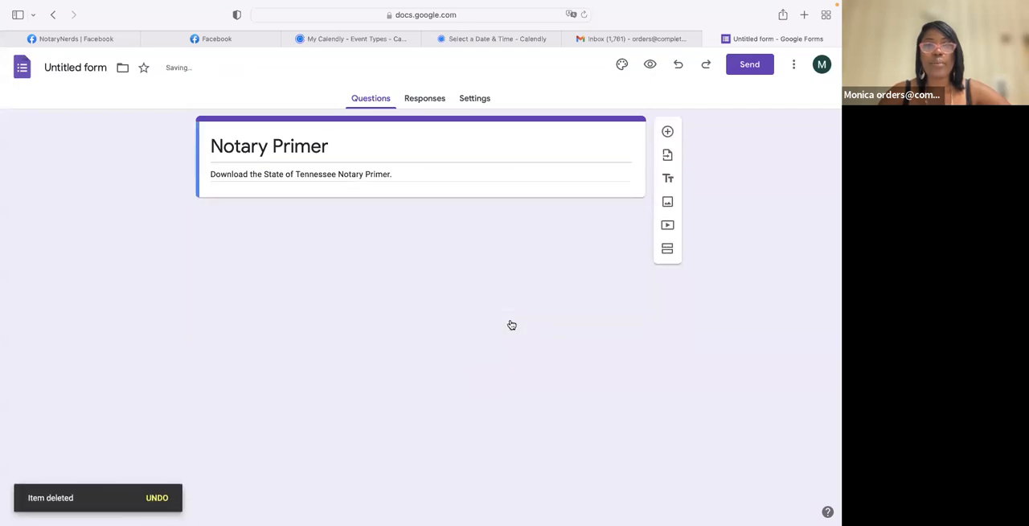
pyautogui.click(476, 98)
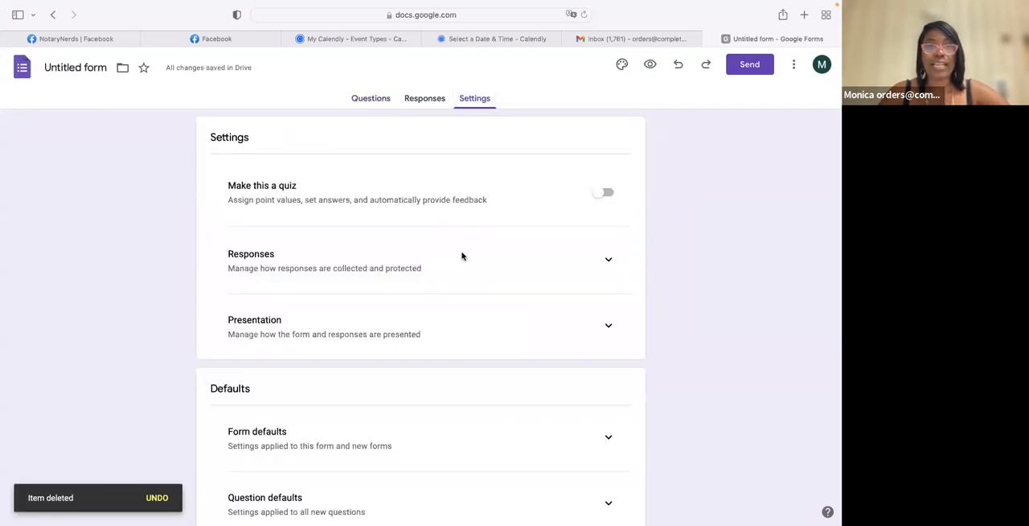
pyautogui.scroll(-2, 462, 256)
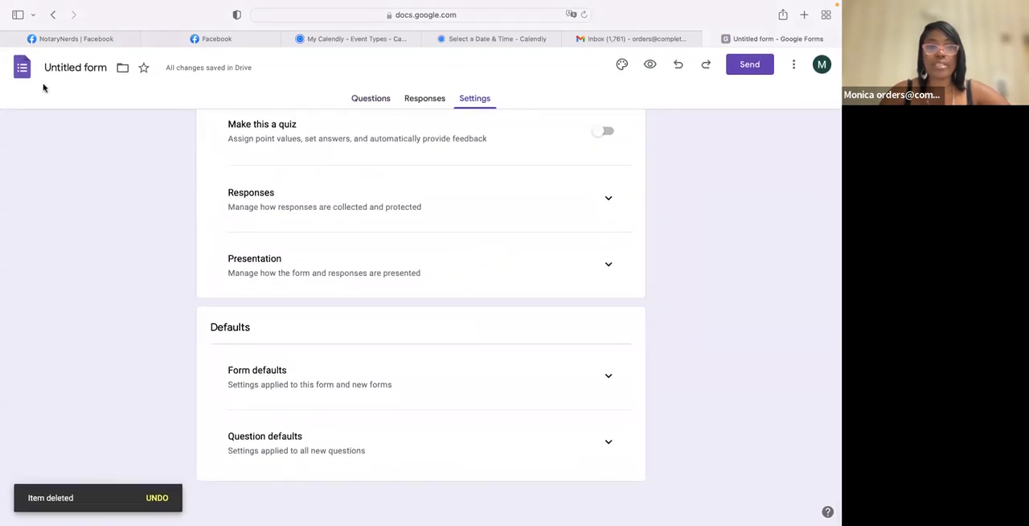
pyautogui.click(609, 378)
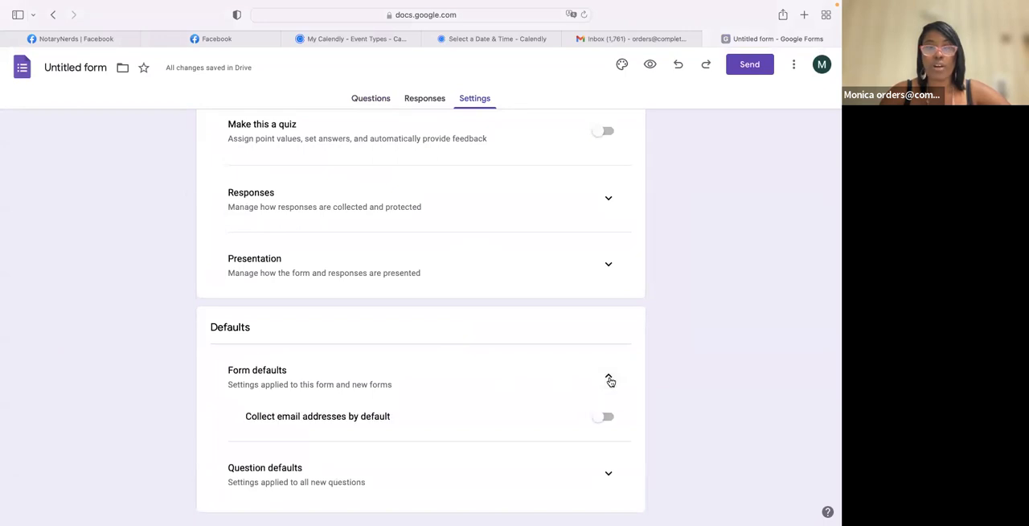
pyautogui.click(599, 418)
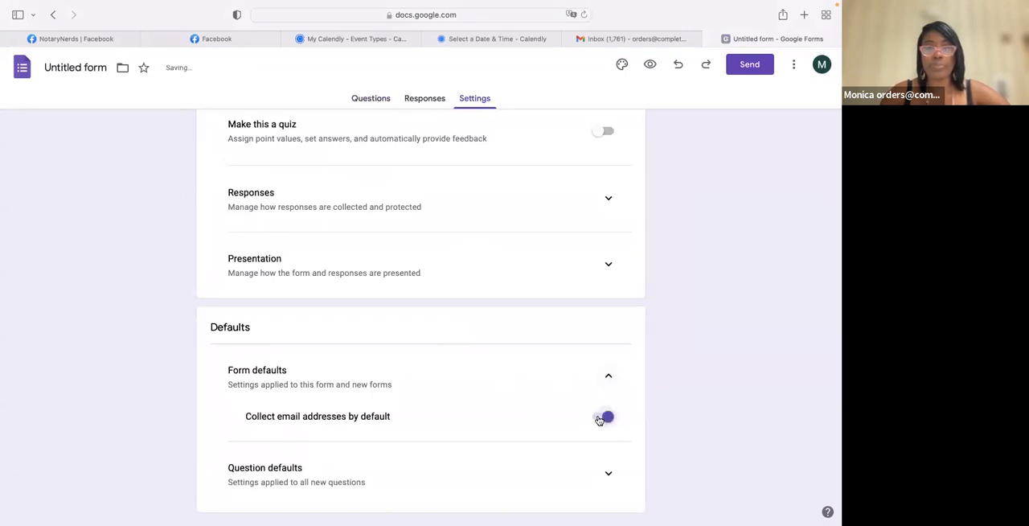
pyautogui.click(384, 99)
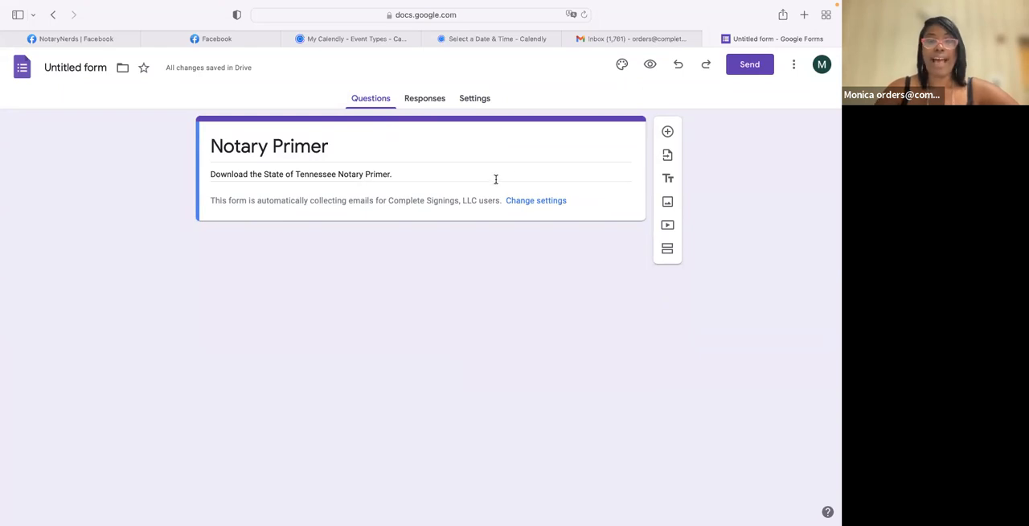
# - Add a new question and upload 1372720_Real-Estate-Workshop-Custom-Option2_052322.jpg from Downloads as the form's header image
pyautogui.click(667, 133)
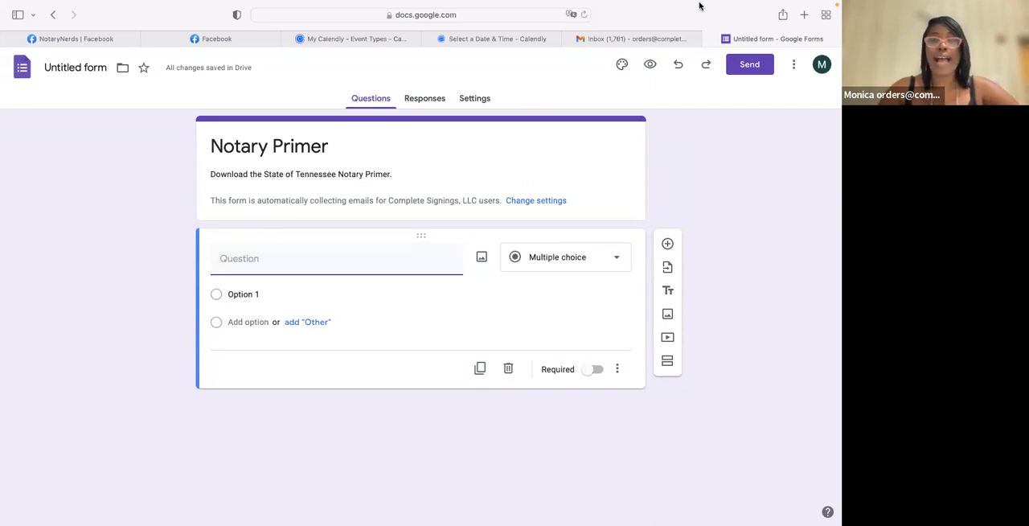
pyautogui.click(621, 68)
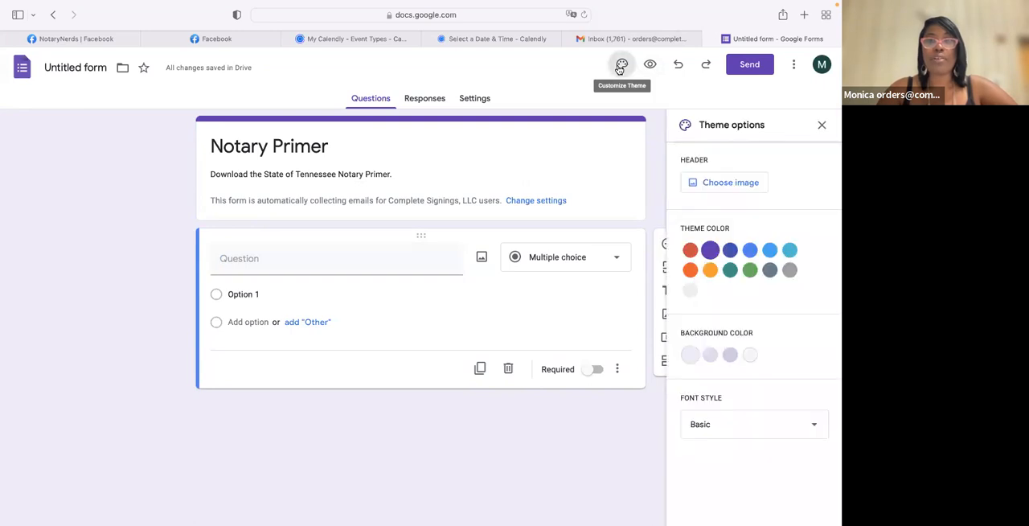
pyautogui.click(713, 184)
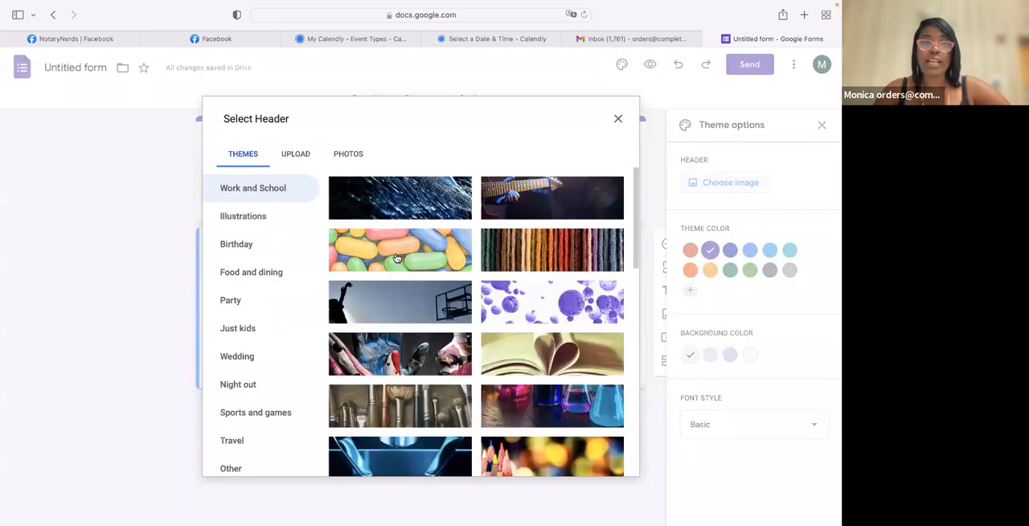
pyautogui.click(296, 155)
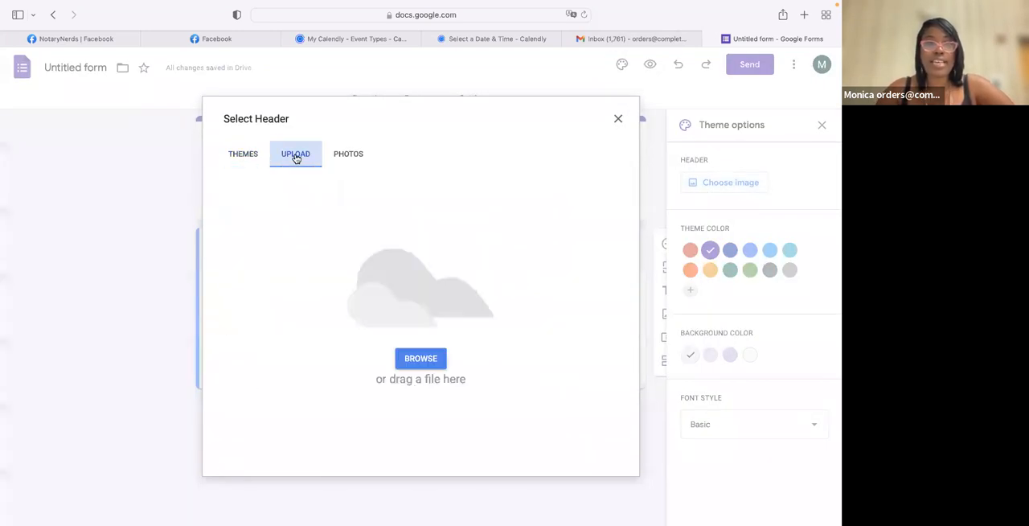
pyautogui.click(415, 369)
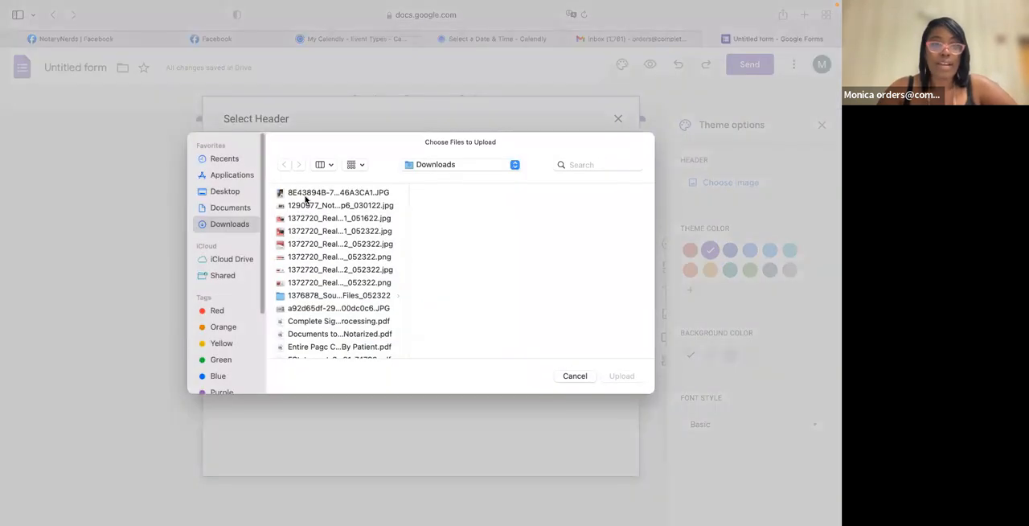
pyautogui.click(319, 272)
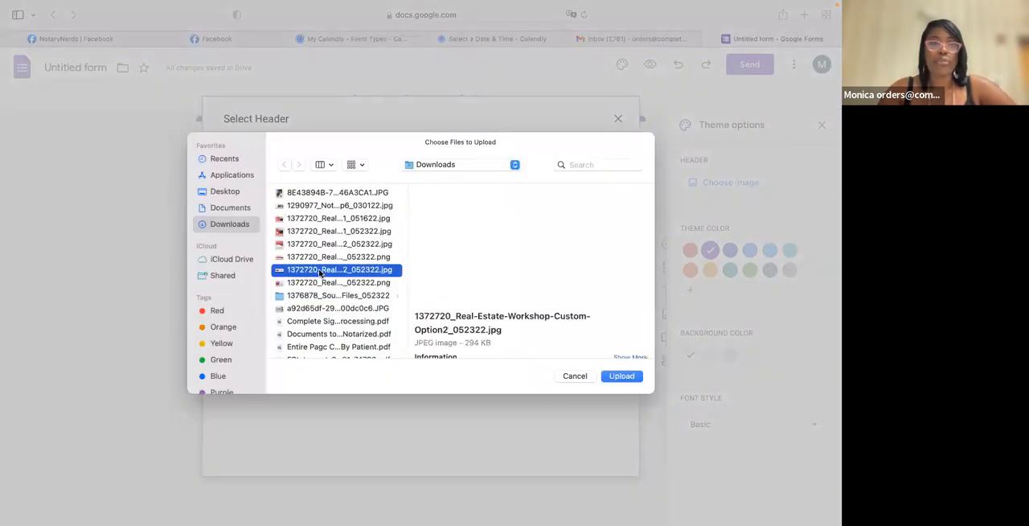
pyautogui.click(620, 377)
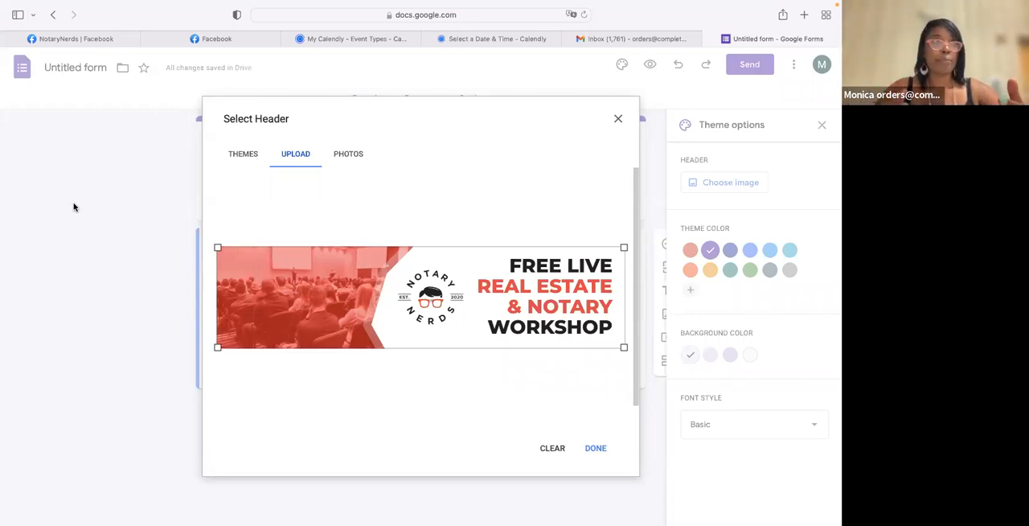
pyautogui.click(595, 448)
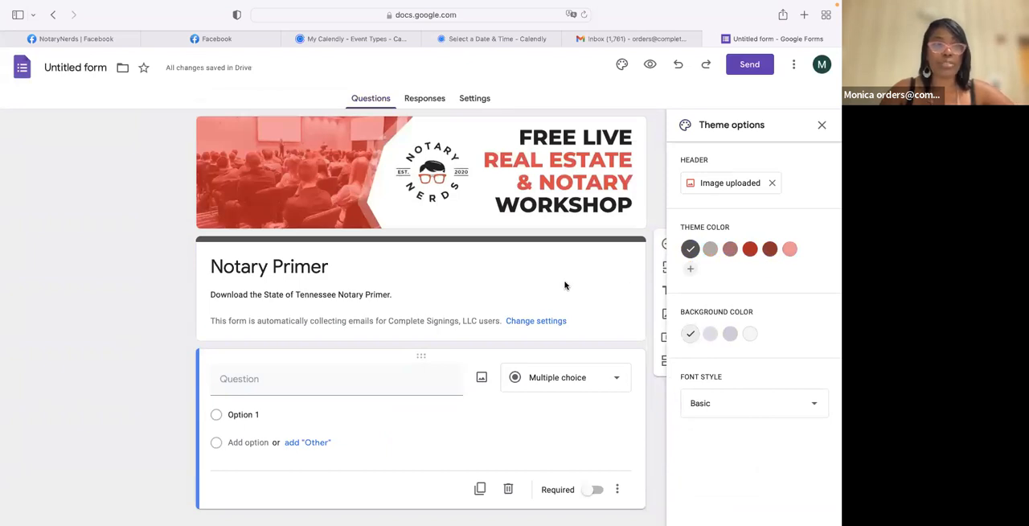
# - Title the blank question "First Name" and make it required
pyautogui.scroll(-1, 564, 285)
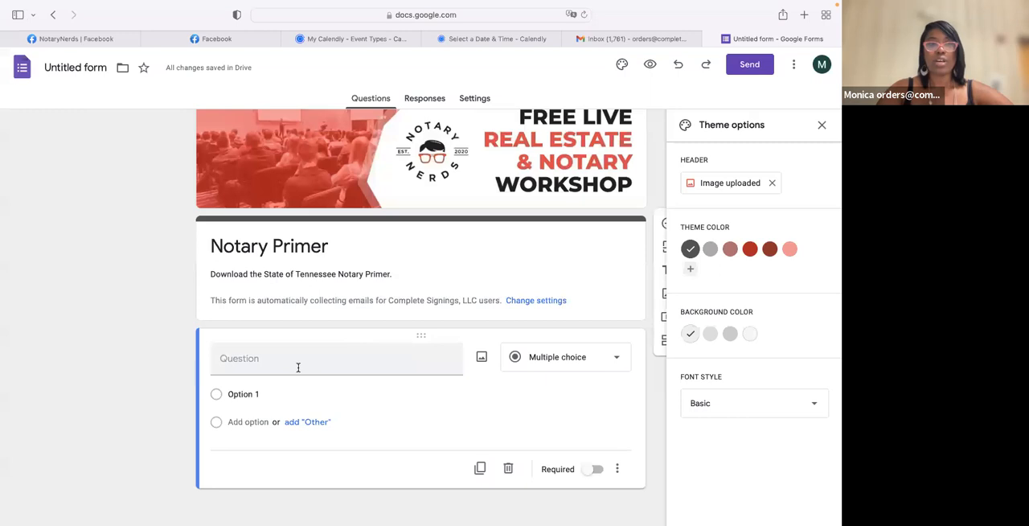
pyautogui.click(245, 359)
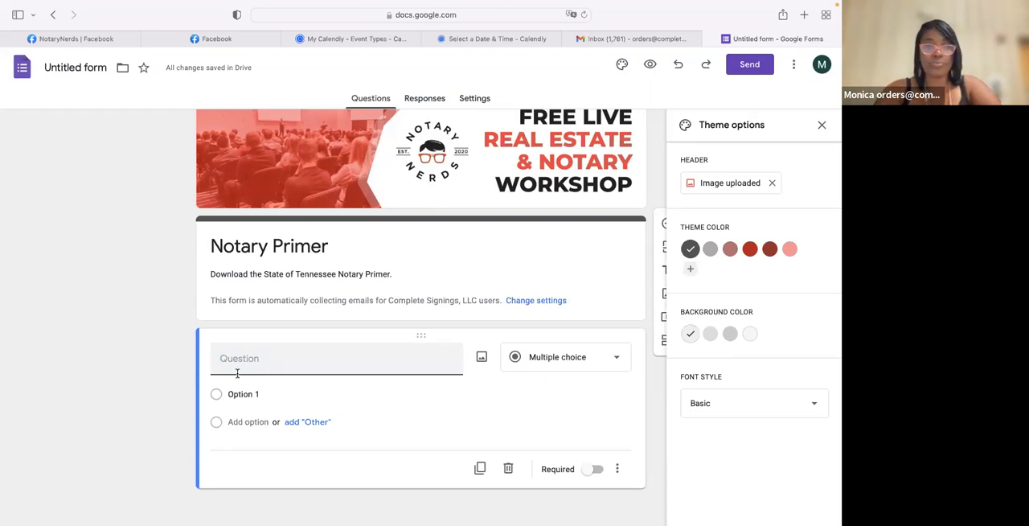
pyautogui.write('Fir')
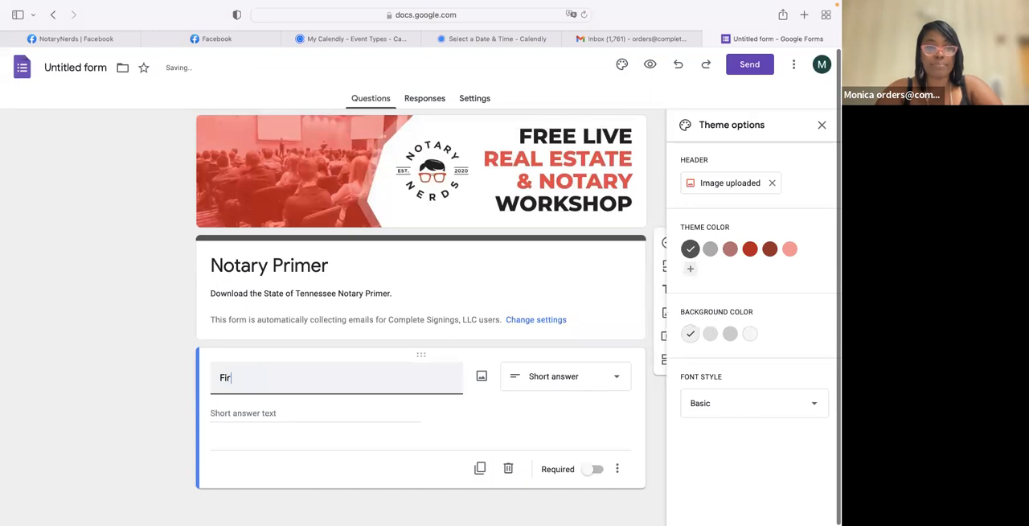
pyautogui.write('st Name')
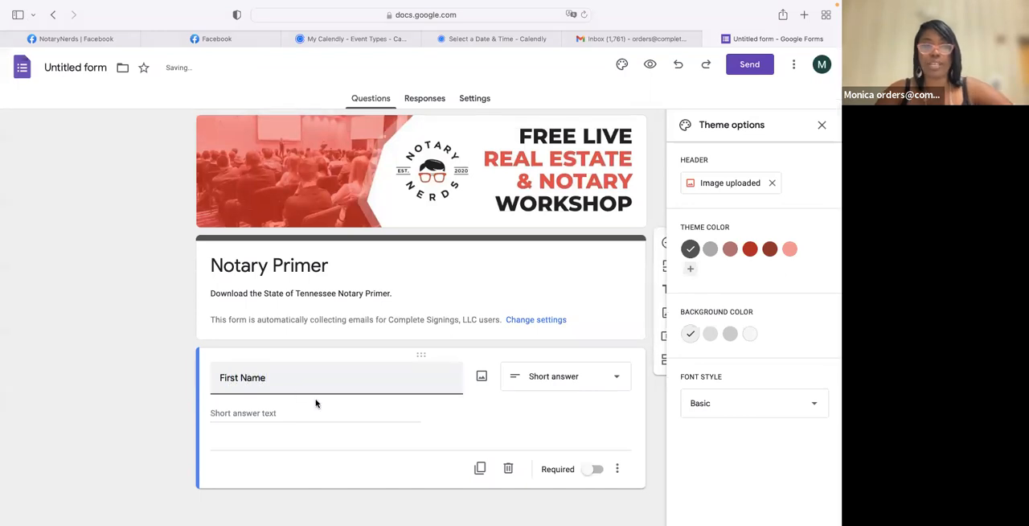
pyautogui.click(373, 417)
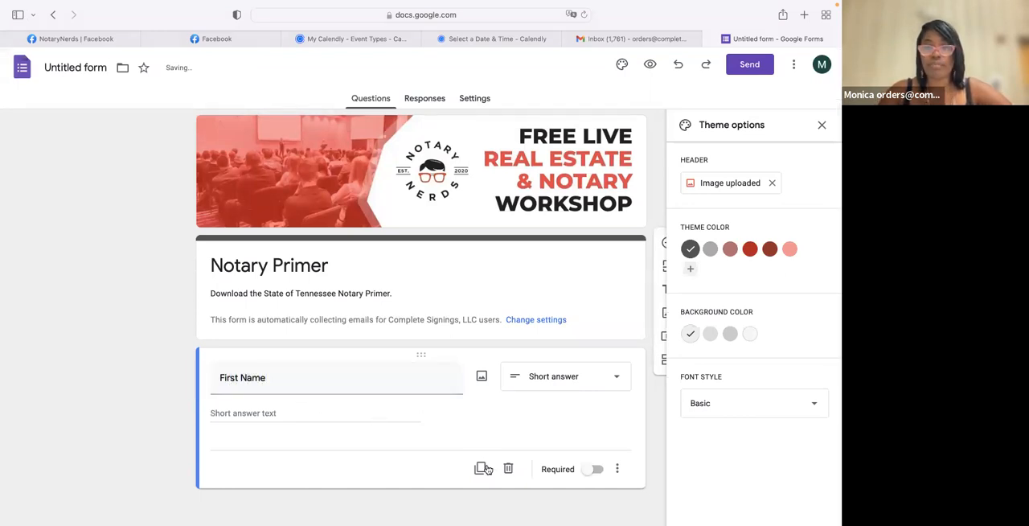
pyautogui.click(592, 471)
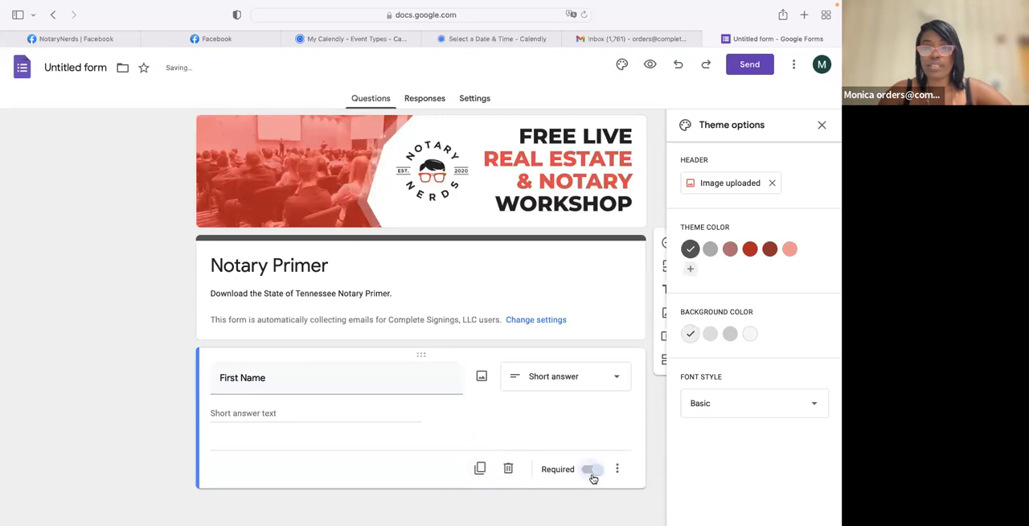
# - Duplicate the First Name question, retitle the copy "Last Name" and make it optional
pyautogui.click(480, 469)
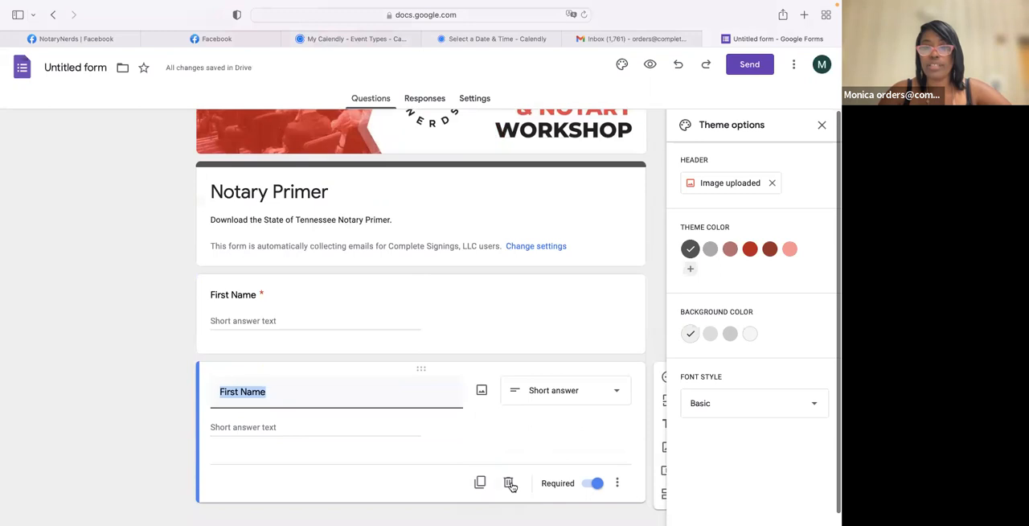
pyautogui.click(509, 483)
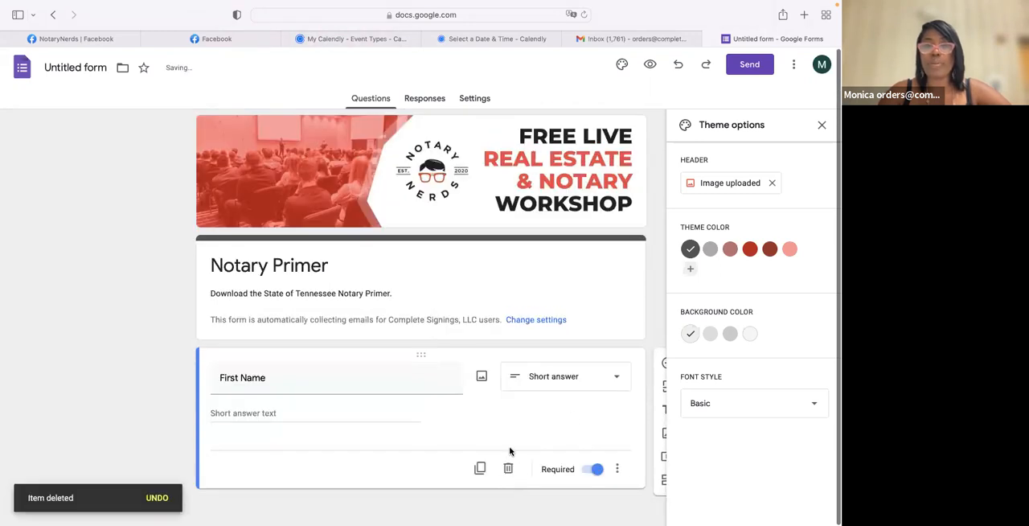
pyautogui.click(480, 469)
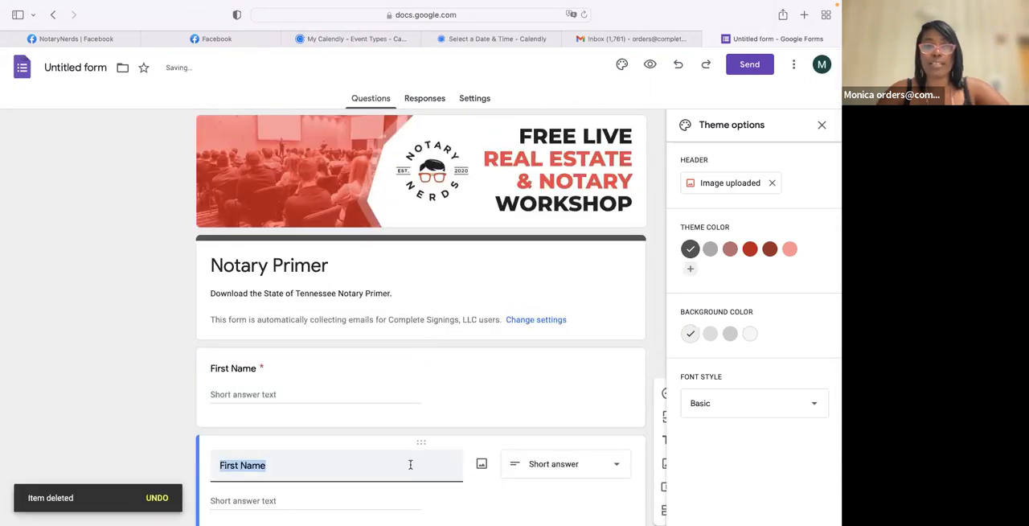
pyautogui.write('Wil')
pyautogui.press('BackSpace')
pyautogui.press('BackSpace')
pyautogui.press('BackSpace')
pyautogui.write('Las')
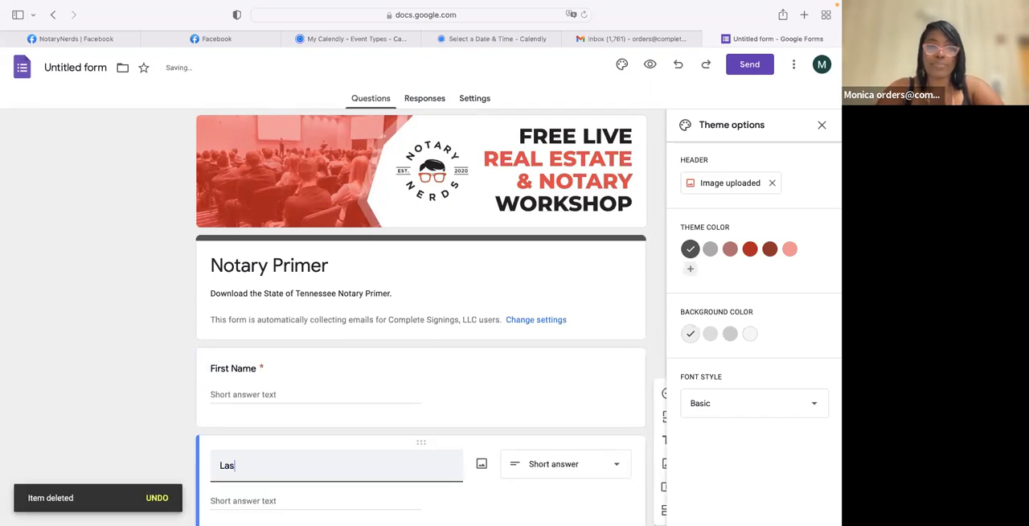
pyautogui.write('t Name')
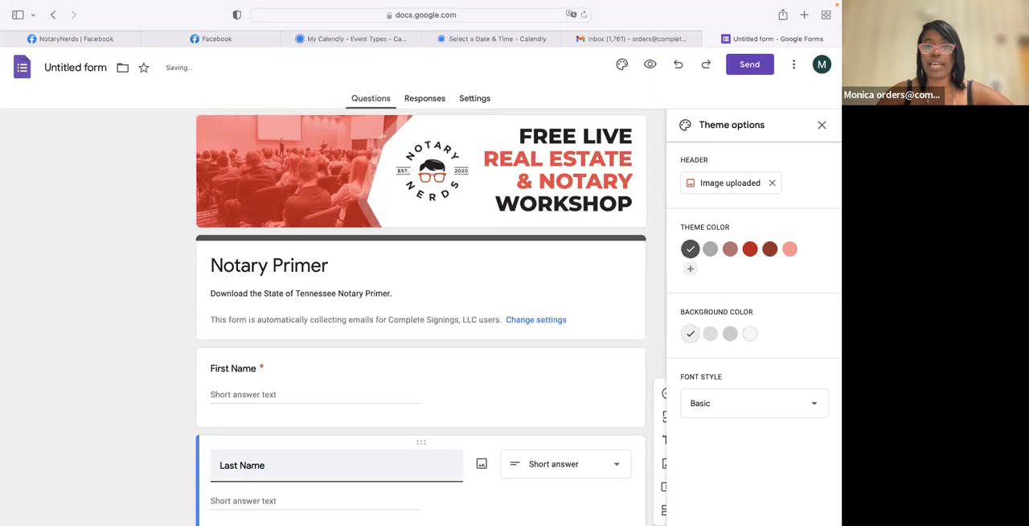
pyautogui.scroll(-2, 579, 436)
pyautogui.click(598, 470)
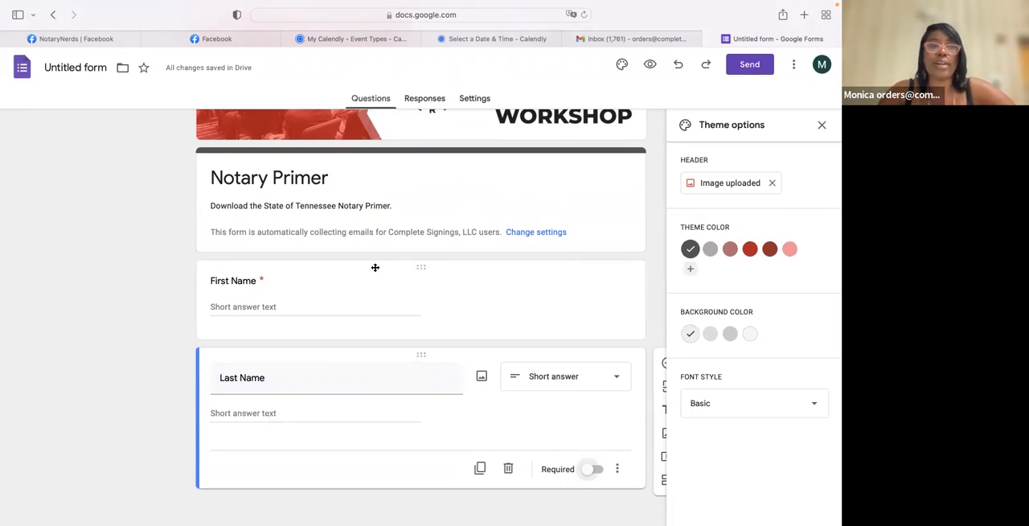
# - Preview the form and fill in the respondent's first name and last name as a test response
pyautogui.scroll(1, 327, 179)
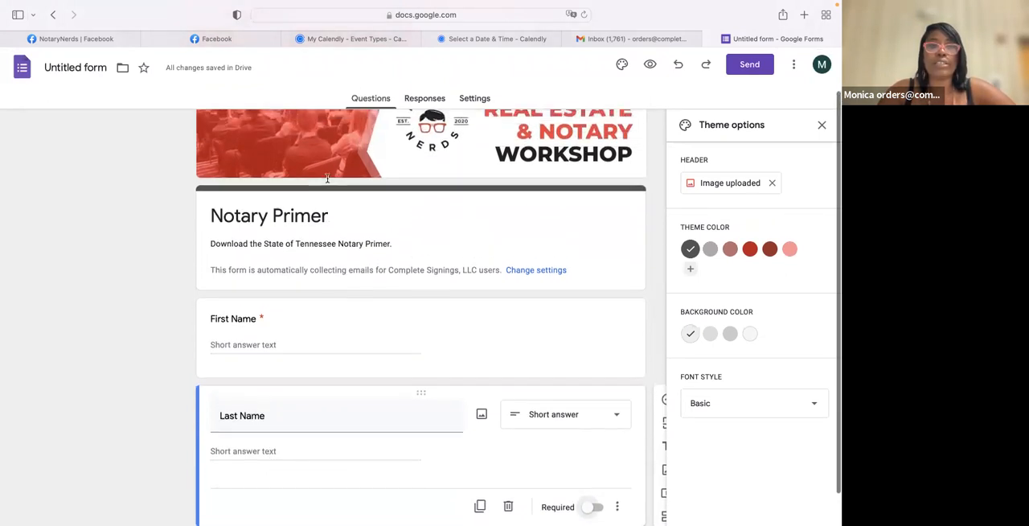
pyautogui.scroll(2, 328, 179)
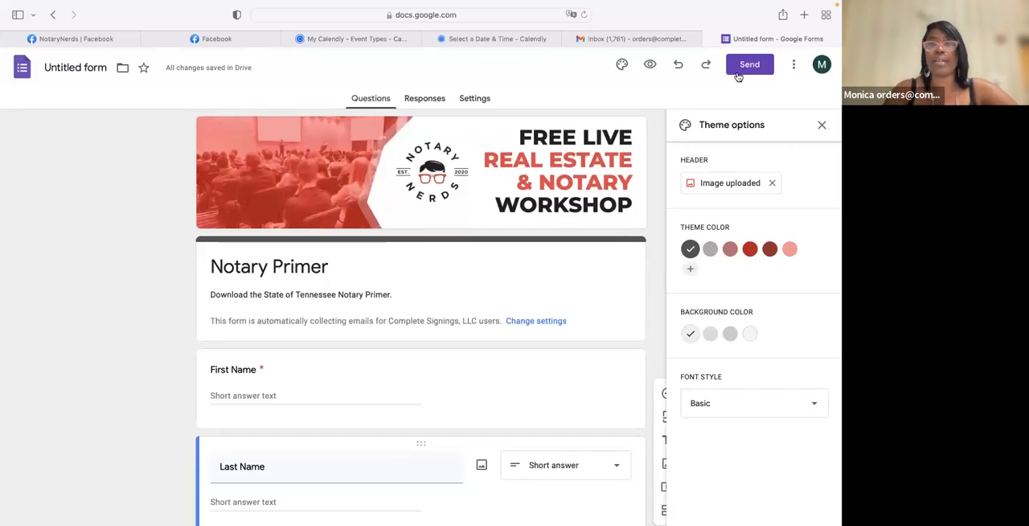
pyautogui.click(649, 64)
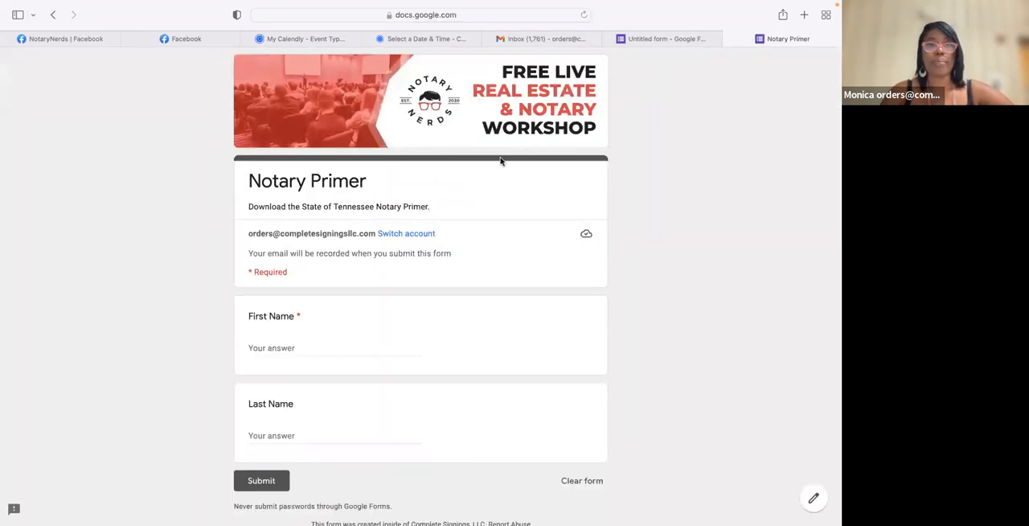
pyautogui.click(275, 344)
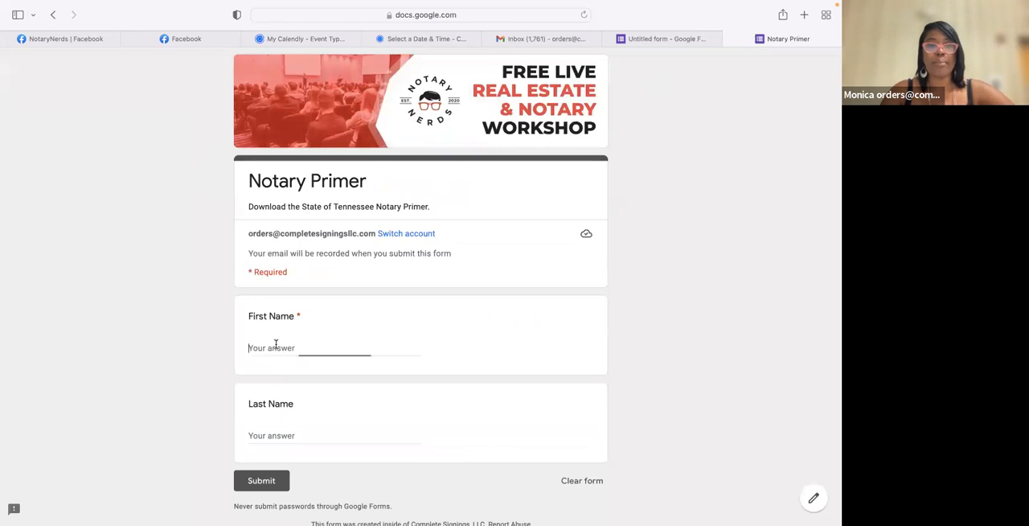
pyautogui.press('Tab')
pyautogui.write('Wilder')
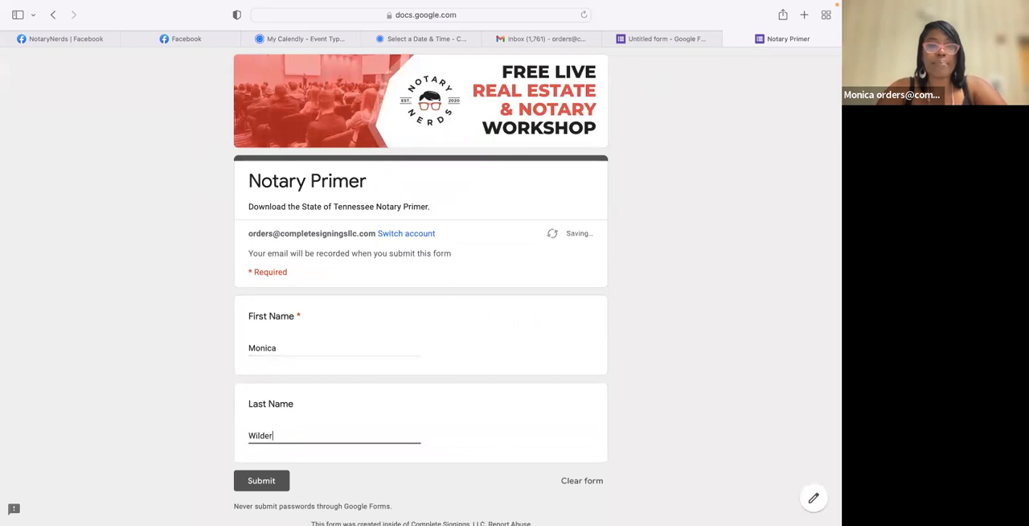
# - Submit the test response and return to the form editor
pyautogui.click(208, 480)
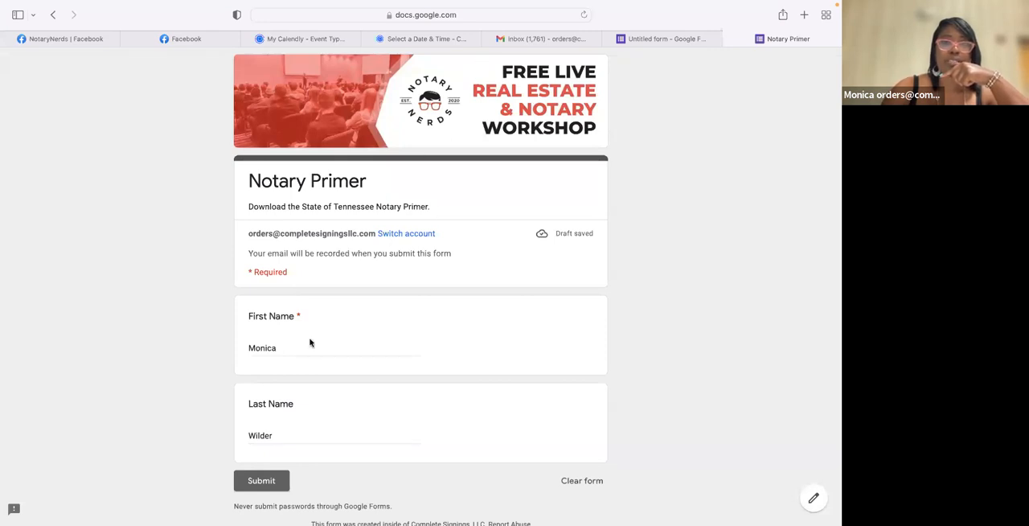
pyautogui.click(247, 481)
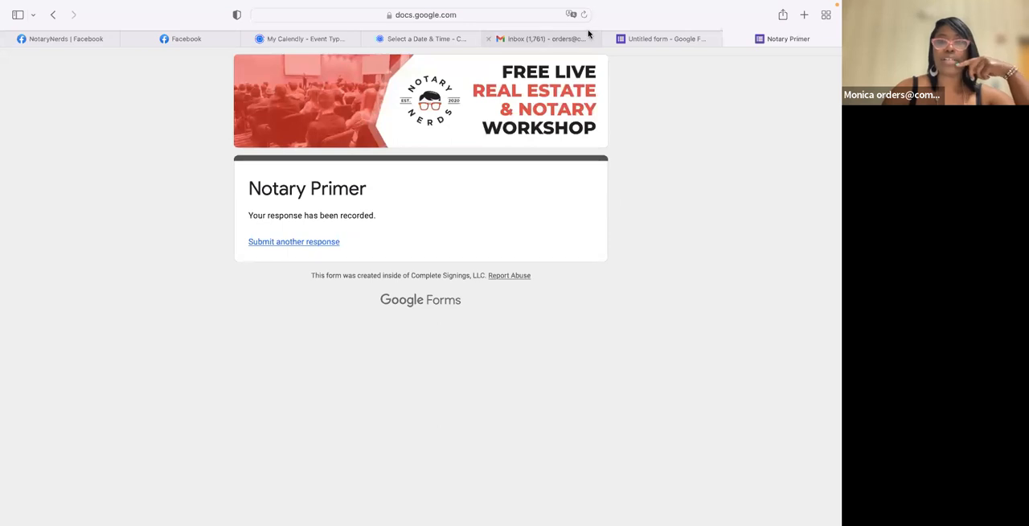
pyautogui.moveTo(666, 36)
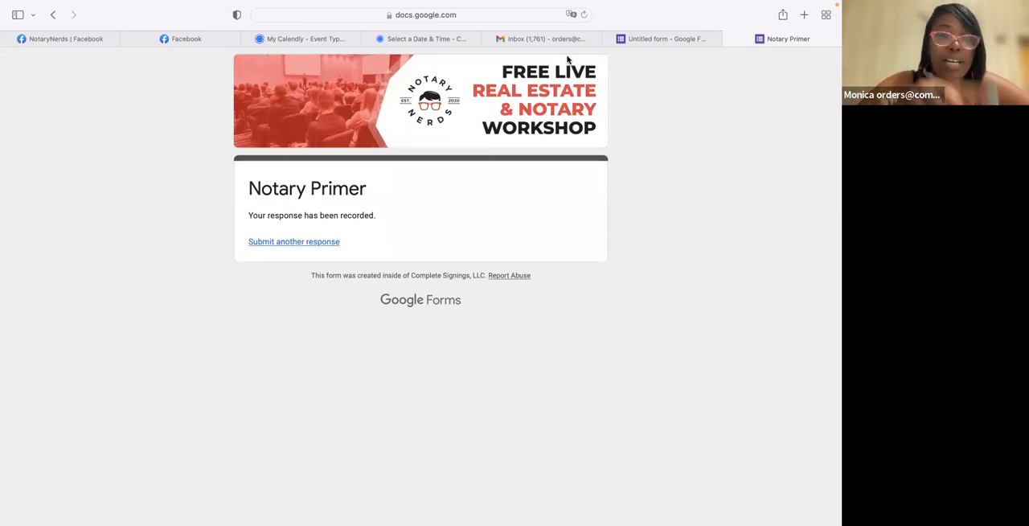
pyautogui.click(664, 40)
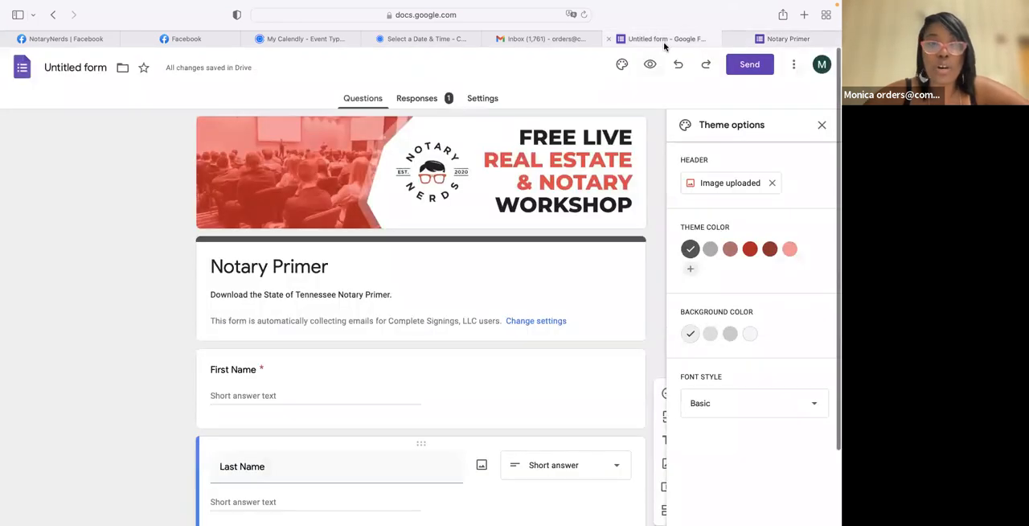
# - Open the form's response settings and switch Allow response editing on and back off
pyautogui.click(484, 99)
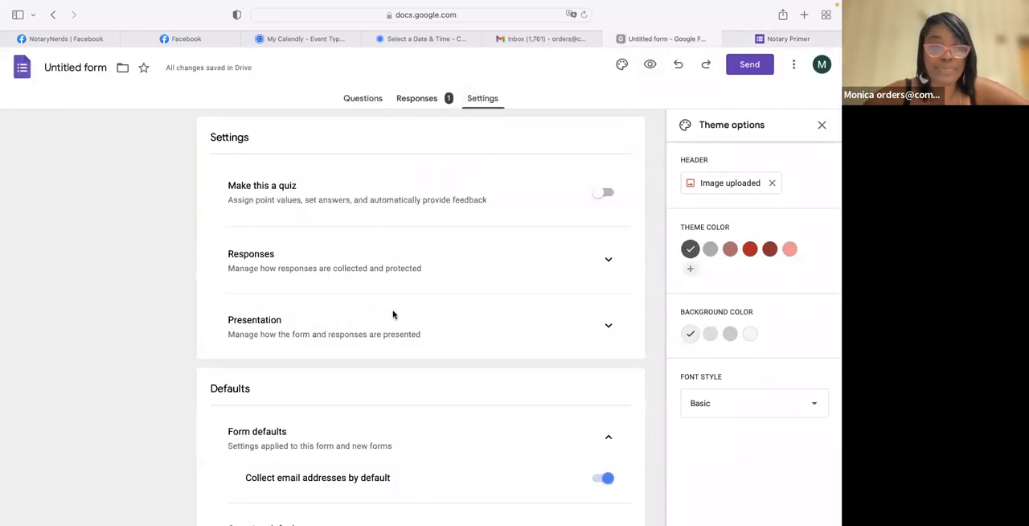
pyautogui.scroll(-3, 393, 314)
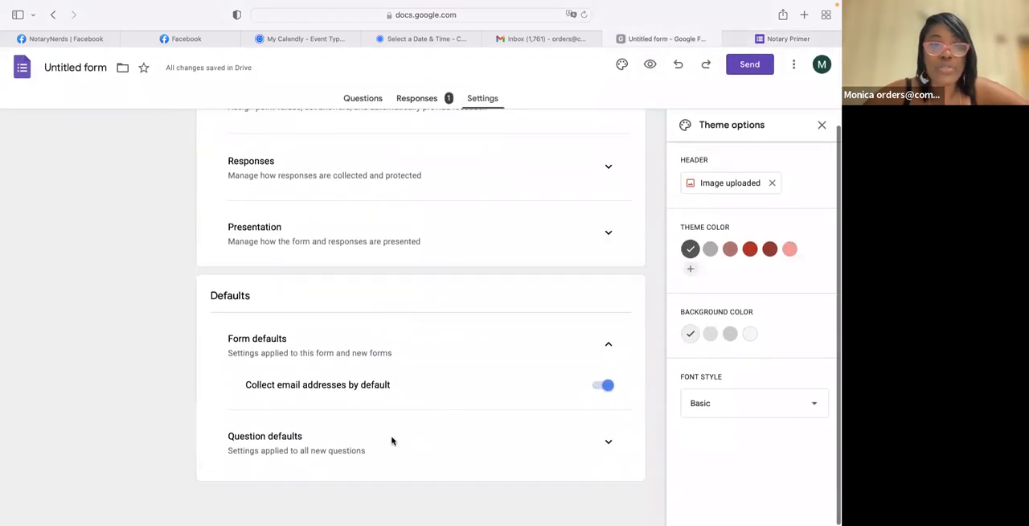
pyautogui.click(608, 167)
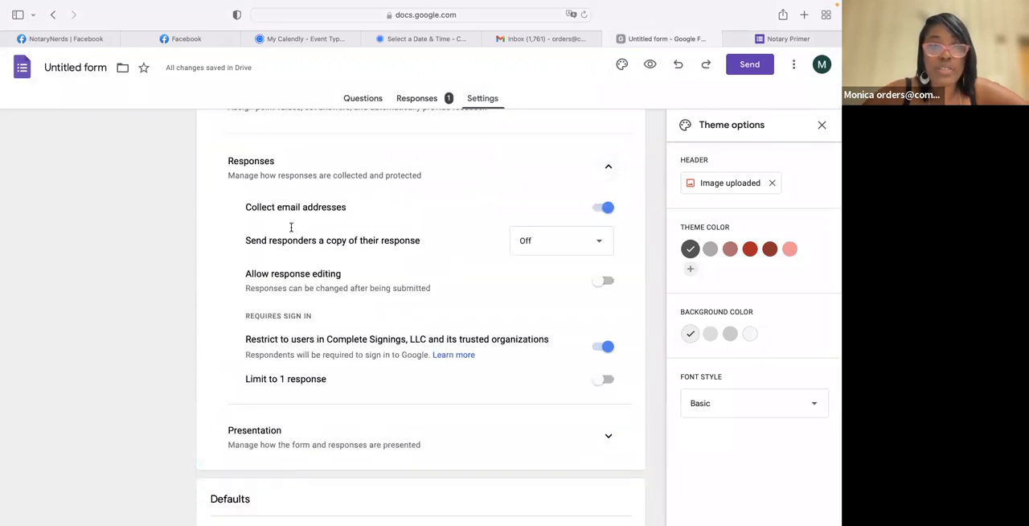
pyautogui.click(602, 281)
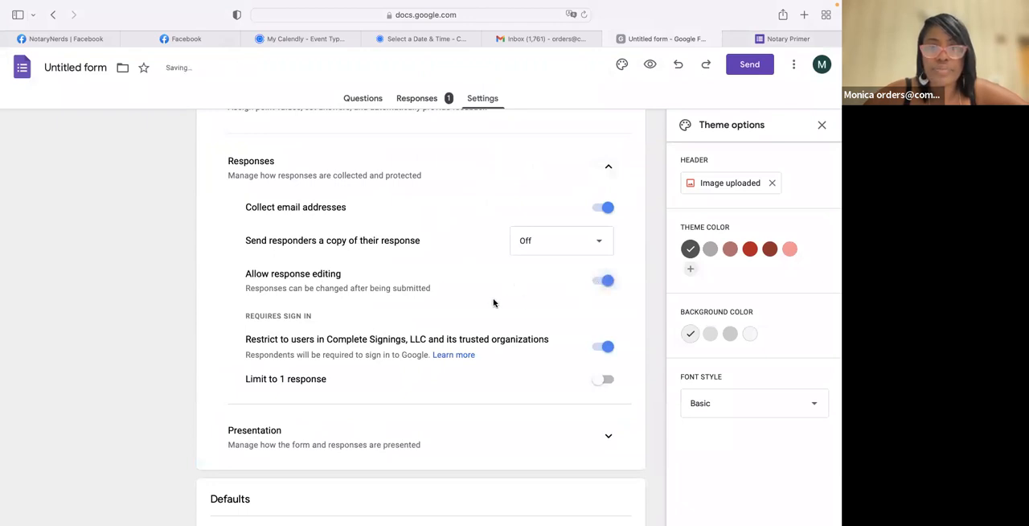
pyautogui.click(393, 292)
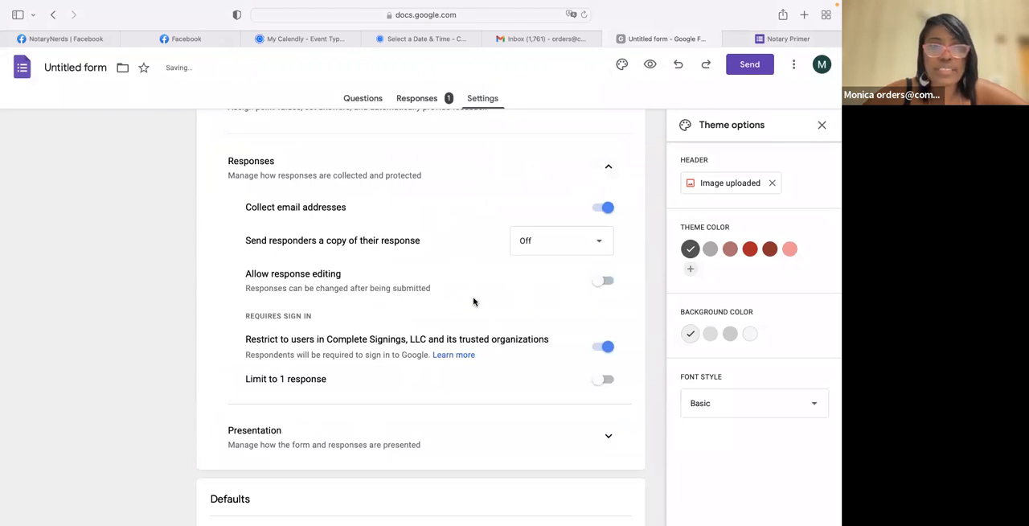
# - Review the form's default, response and presentation settings, collapsing each section
pyautogui.scroll(-5, 474, 301)
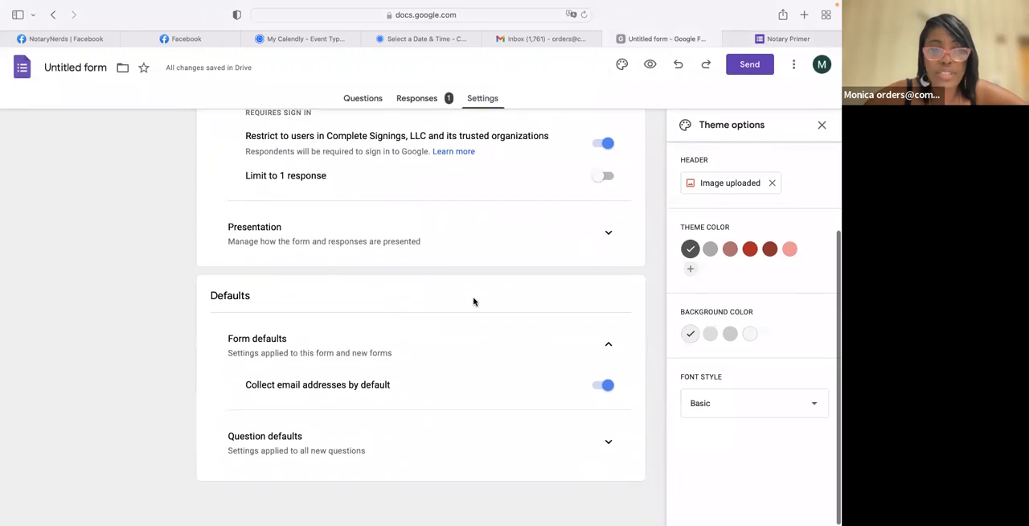
pyautogui.click(608, 343)
pyautogui.scroll(3, 605, 344)
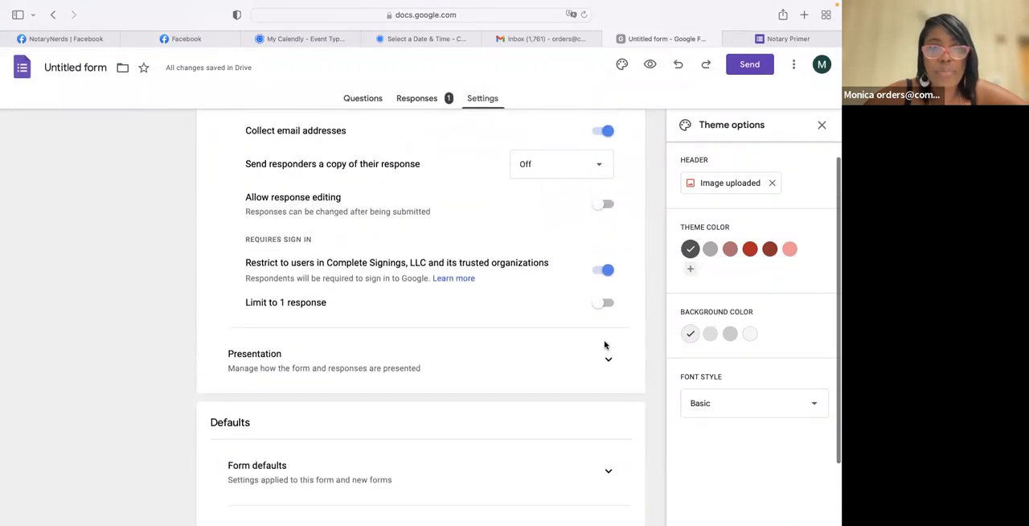
pyautogui.scroll(4, 606, 344)
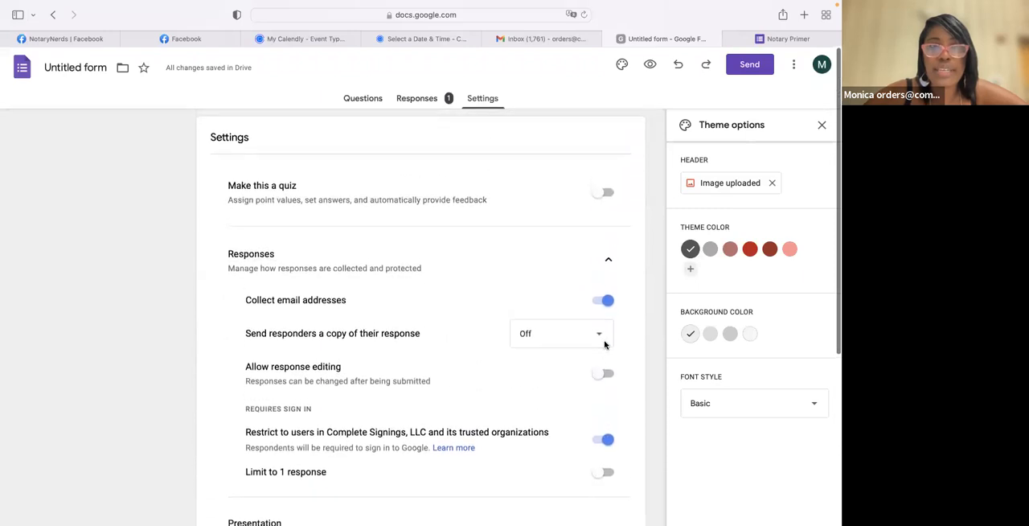
pyautogui.scroll(-2, 607, 345)
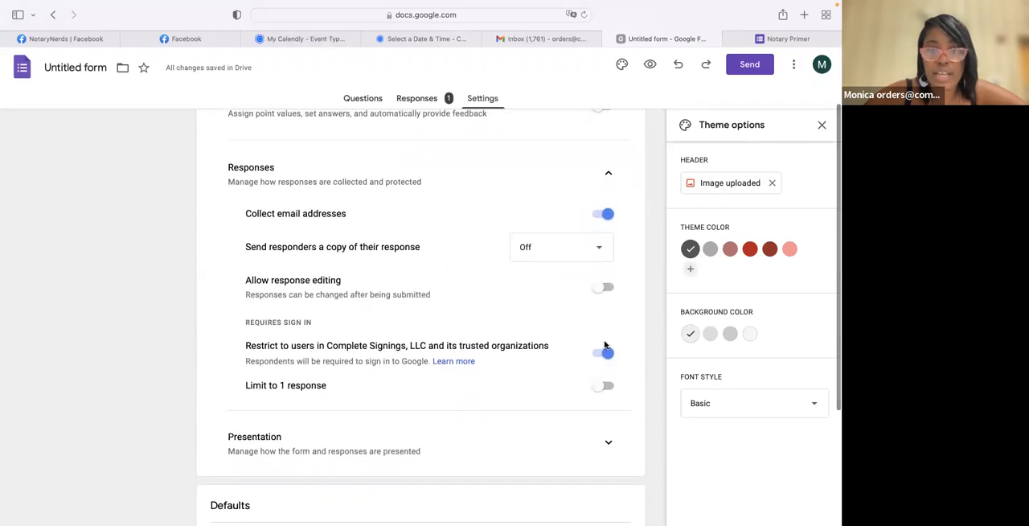
pyautogui.click(611, 437)
pyautogui.scroll(-3, 608, 439)
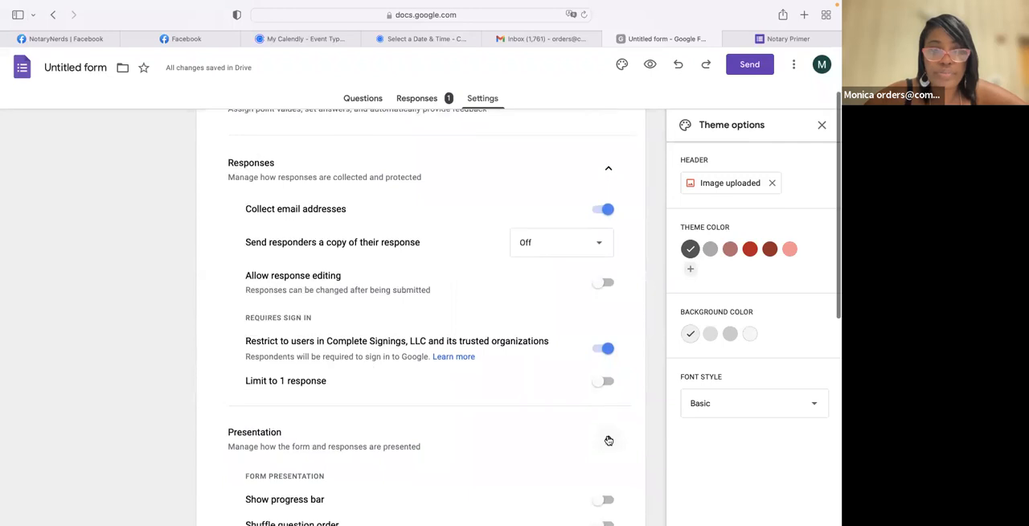
pyautogui.scroll(-4, 608, 439)
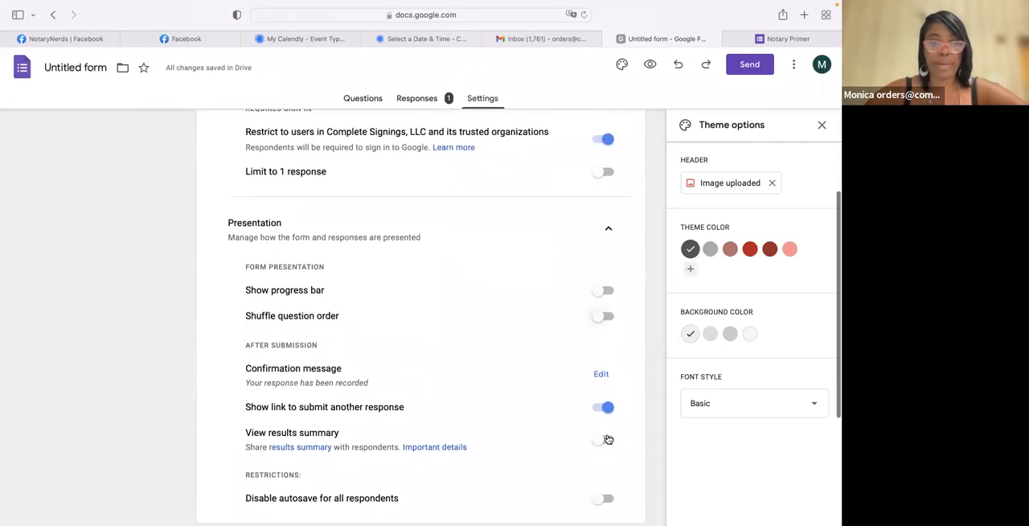
pyautogui.scroll(-1, 609, 438)
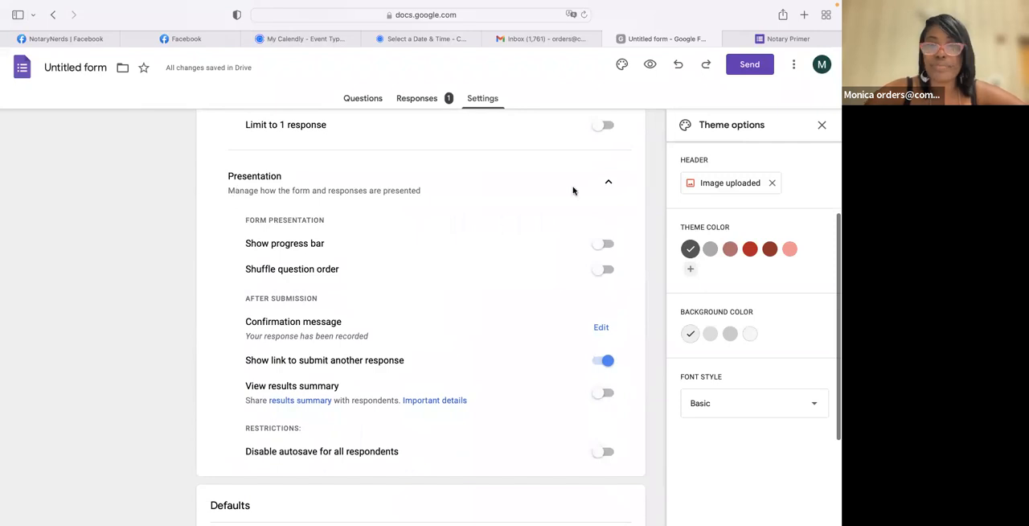
pyautogui.click(608, 184)
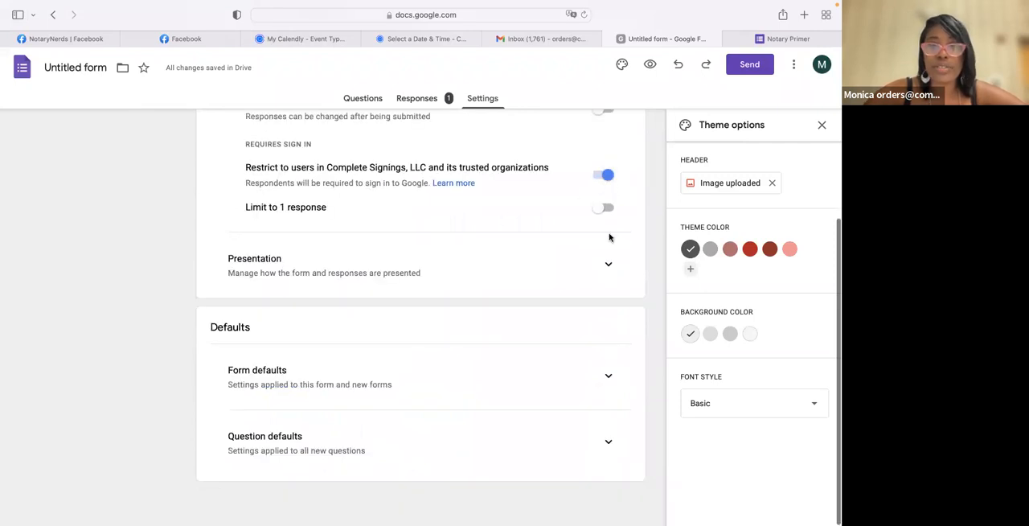
pyautogui.scroll(5, 604, 252)
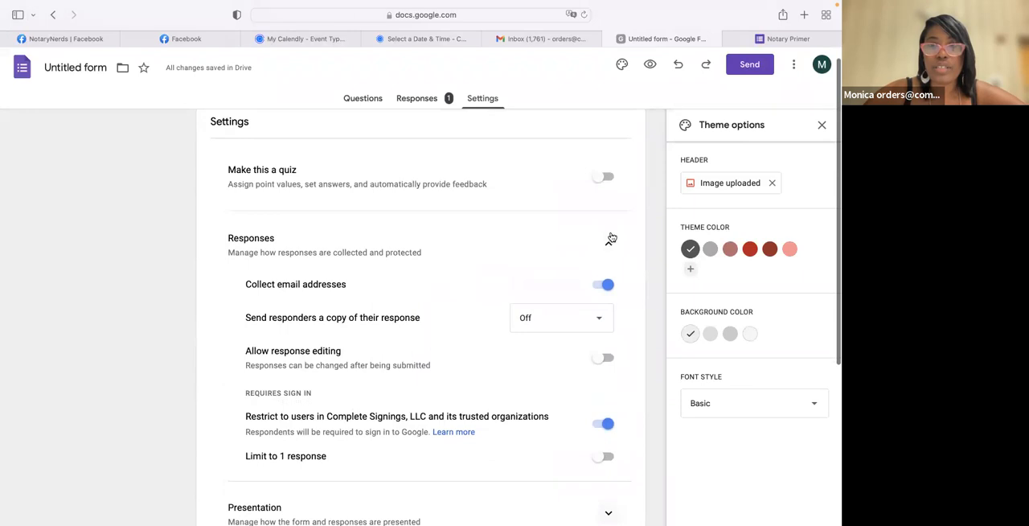
pyautogui.click(607, 244)
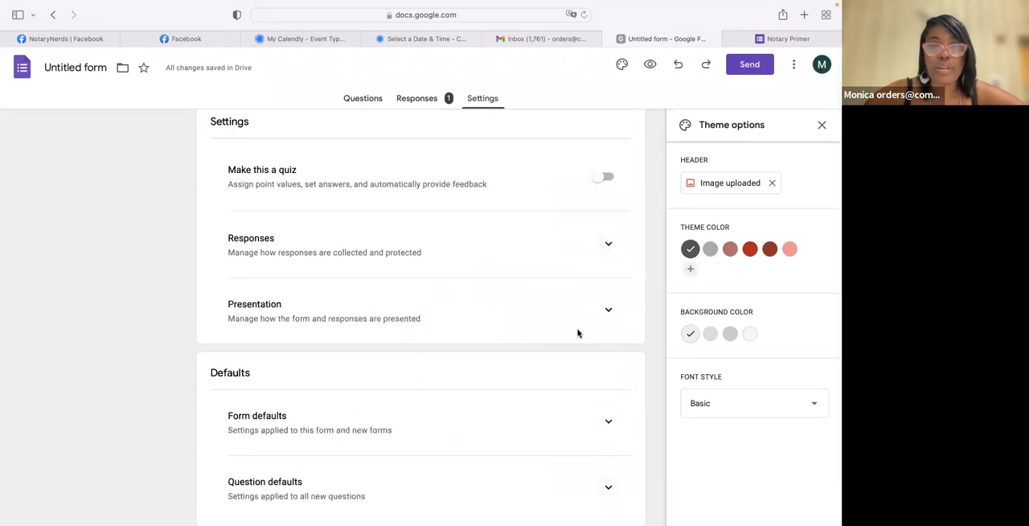
pyautogui.scroll(1, 578, 331)
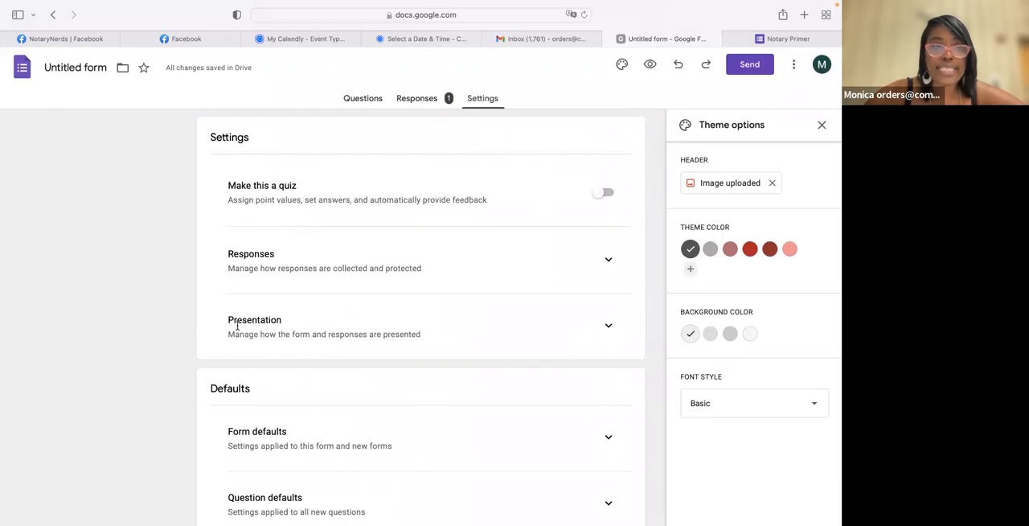
# - Expand the form's presentation settings and open the confirmation message for editing
pyautogui.click(611, 327)
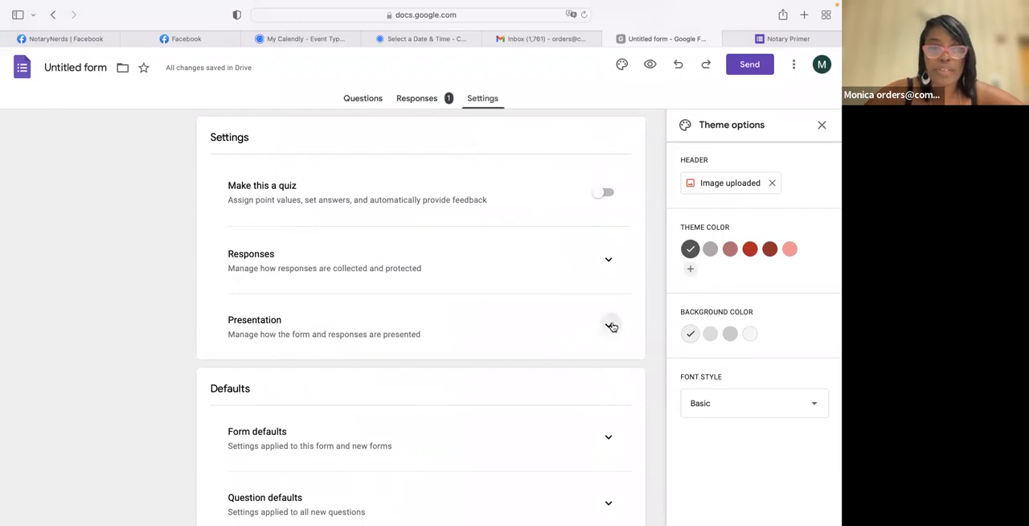
pyautogui.scroll(-1, 502, 386)
pyautogui.scroll(-1, 502, 387)
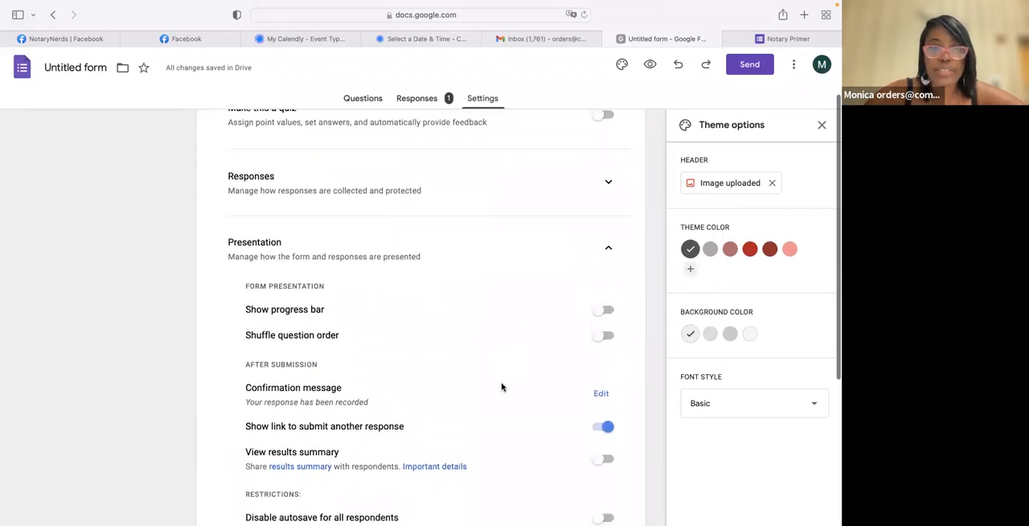
pyautogui.scroll(-1, 502, 387)
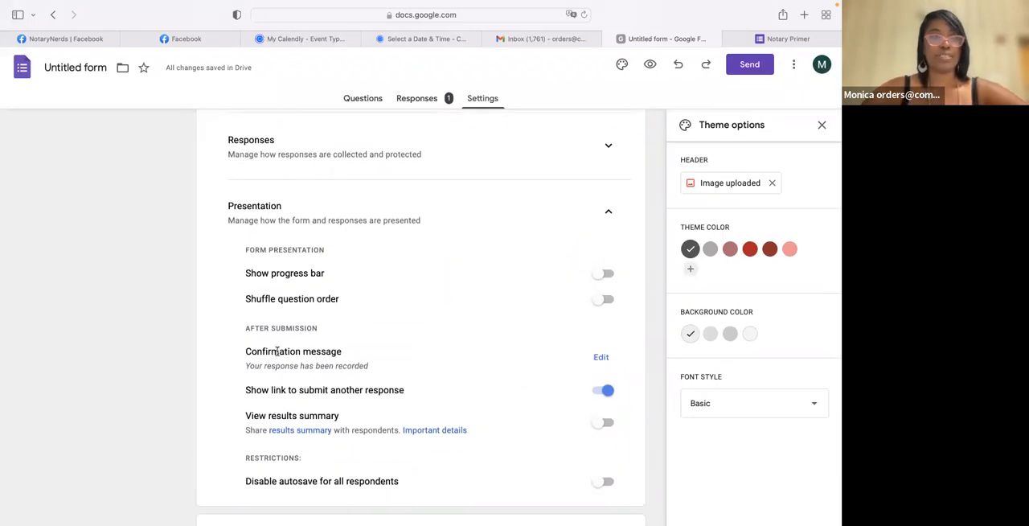
pyautogui.click(600, 357)
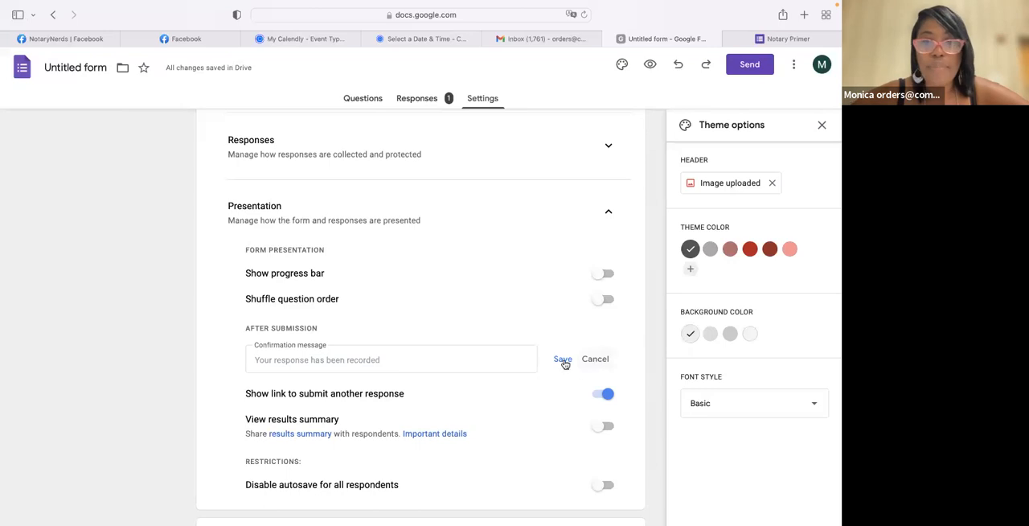
pyautogui.click(369, 359)
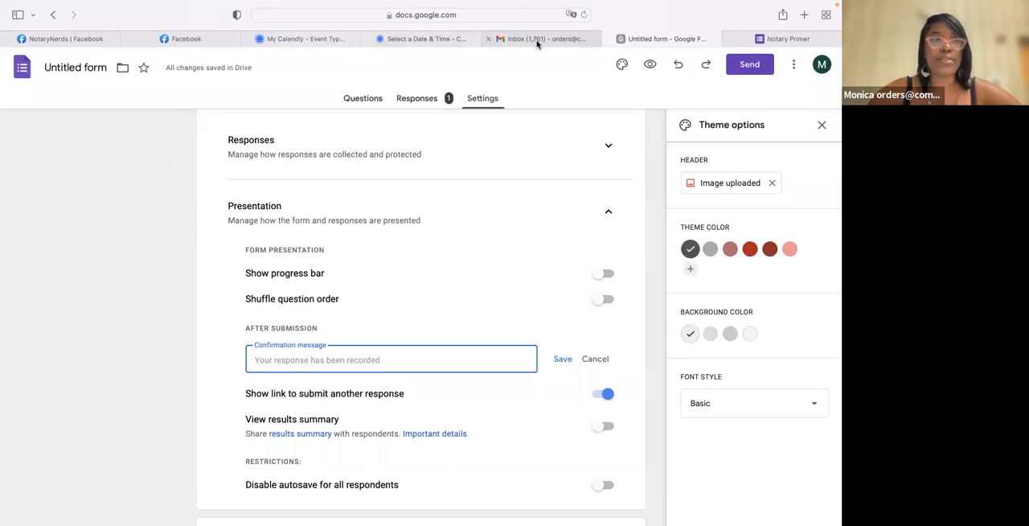
# - Open the Google search page in a new browser tab
pyautogui.click(537, 42)
pyautogui.click(735, 66)
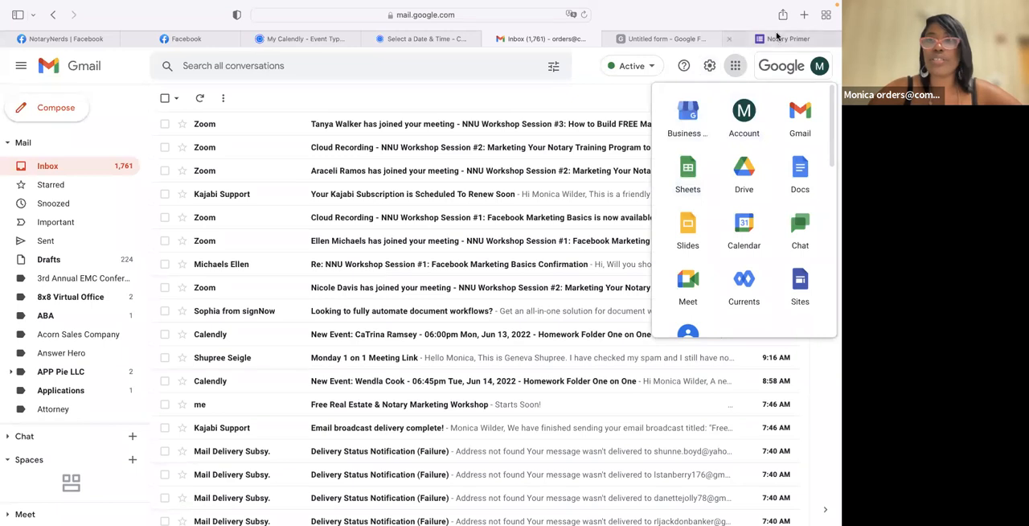
pyautogui.click(803, 15)
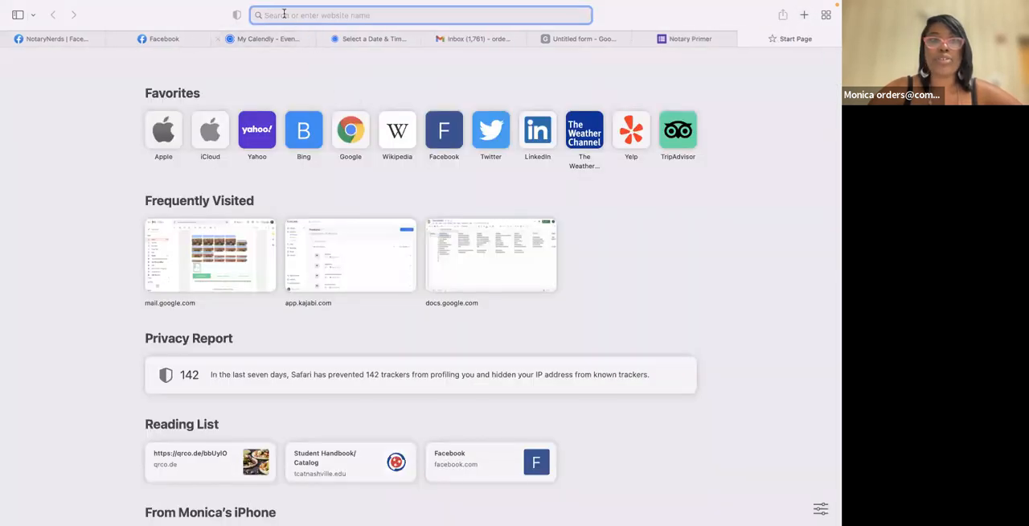
pyautogui.click(351, 143)
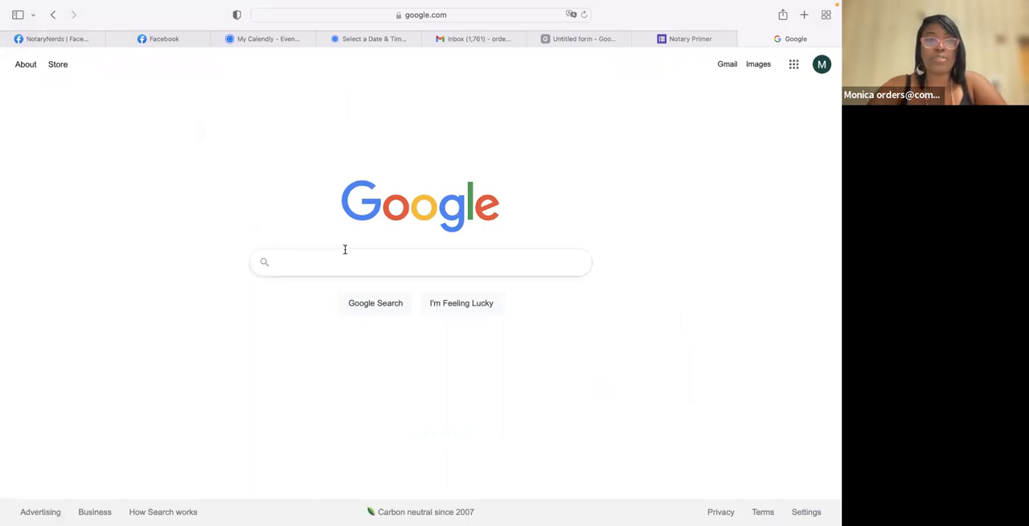
# - Search the web for "rutherford county permit application"
pyautogui.write('rutherd cou')
pyautogui.press('BackSpace')
pyautogui.press('BackSpace')
pyautogui.press('BackSpace')
pyautogui.press('BackSpace')
pyautogui.press('BackSpace')
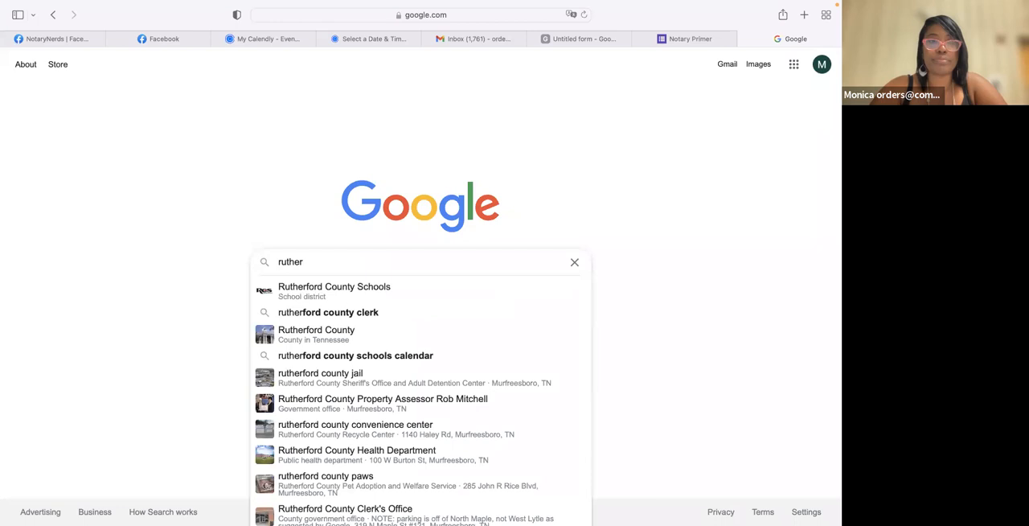
pyautogui.write('ford coun')
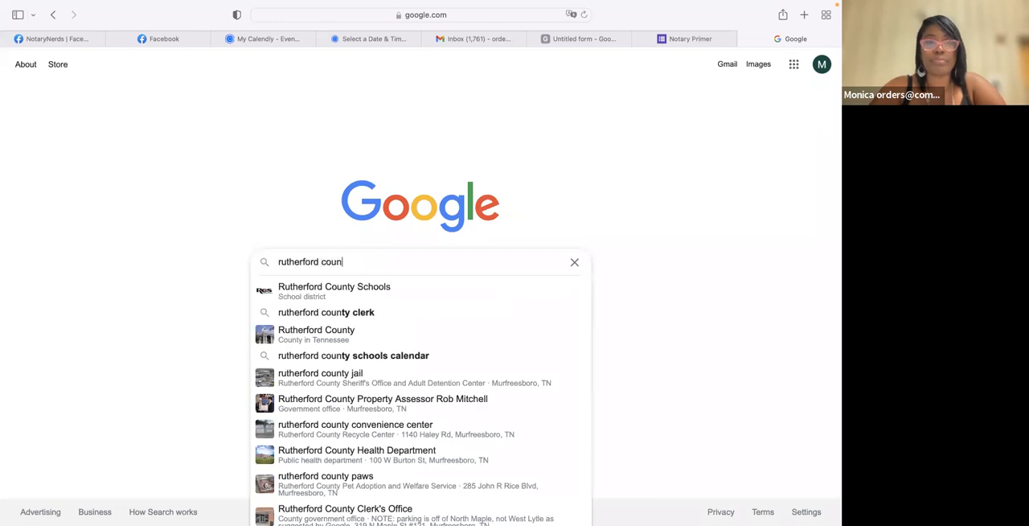
pyautogui.write('ty permite')
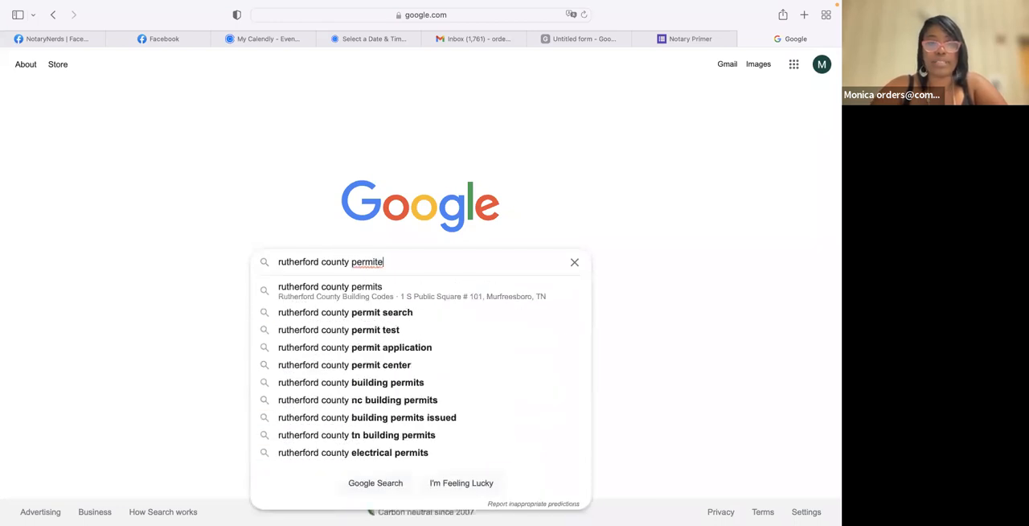
pyautogui.press('BackSpace')
pyautogui.write('app')
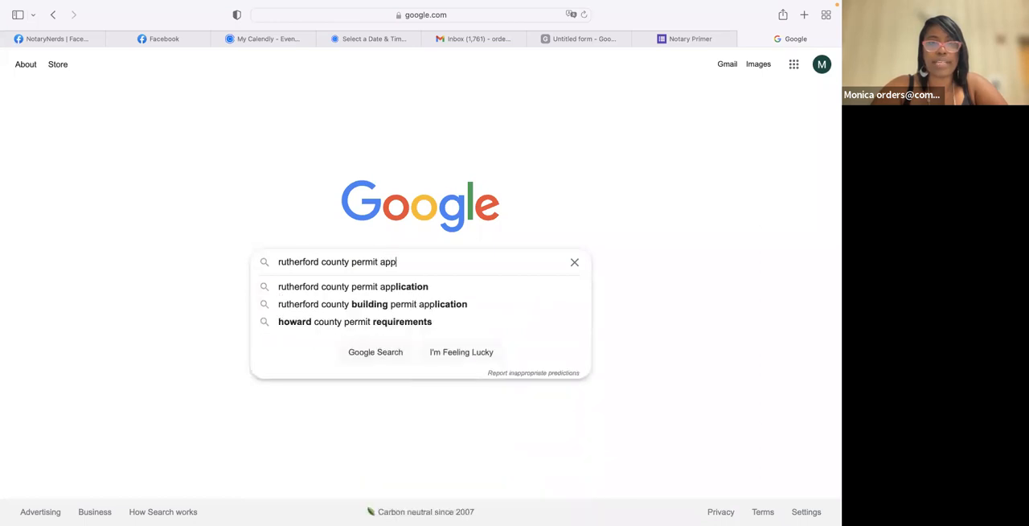
pyautogui.click(347, 296)
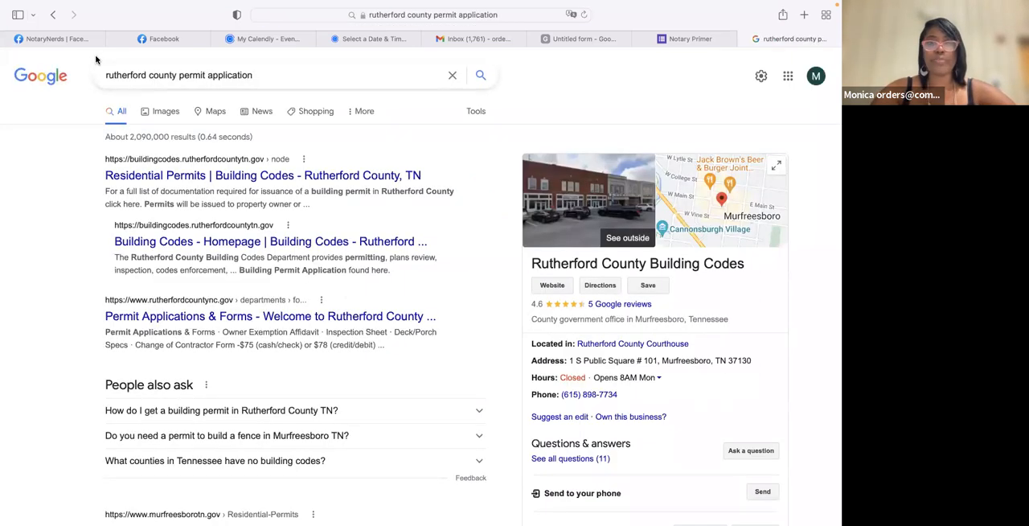
# - Open the Rutherford County, TN Residential Permits result and look through its Building Inspection Checklist document
pyautogui.click(180, 177)
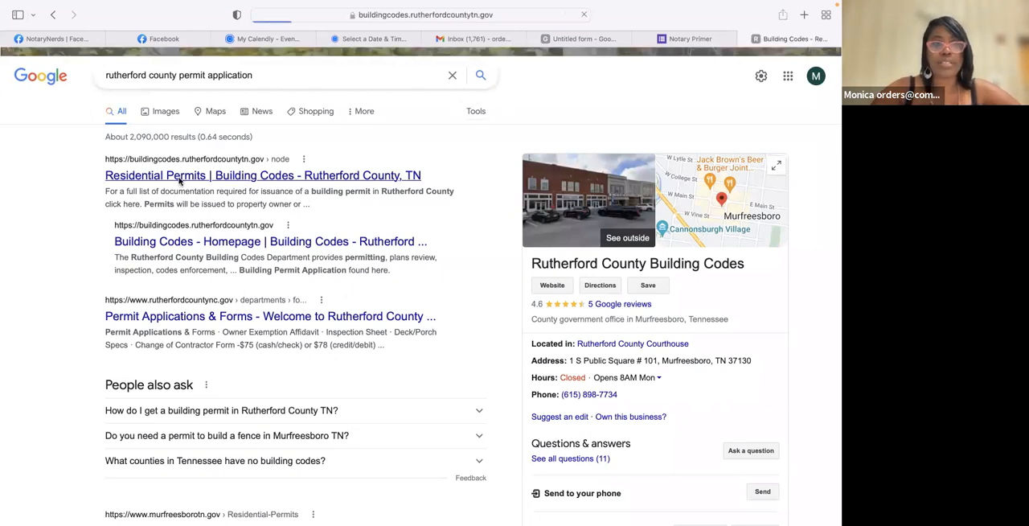
pyautogui.scroll(-1, 174, 310)
pyautogui.scroll(-10, 173, 309)
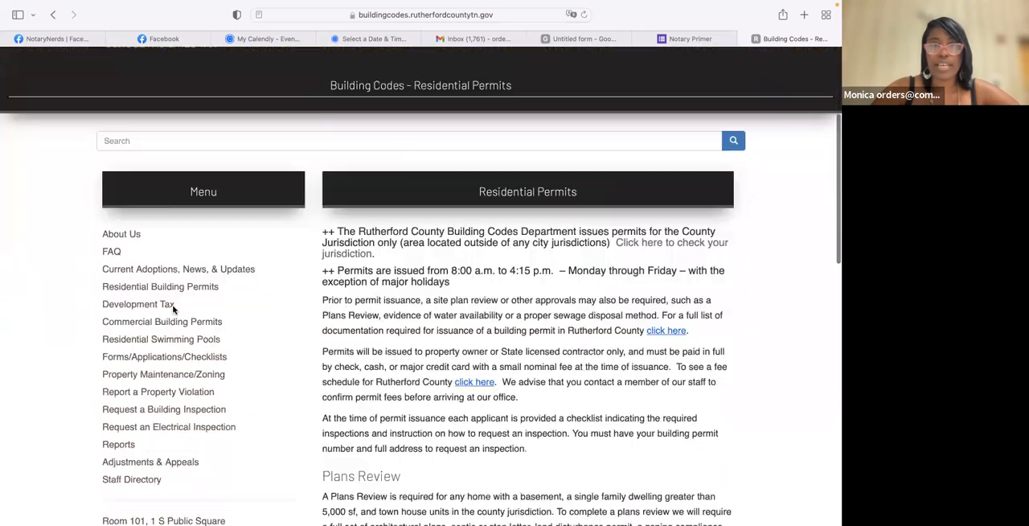
pyautogui.scroll(-5, 173, 310)
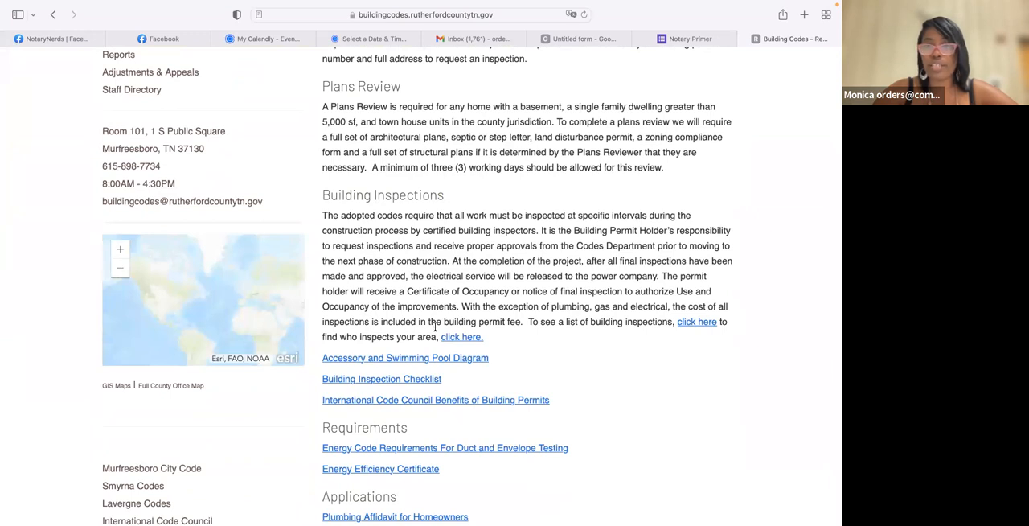
pyautogui.click(412, 381)
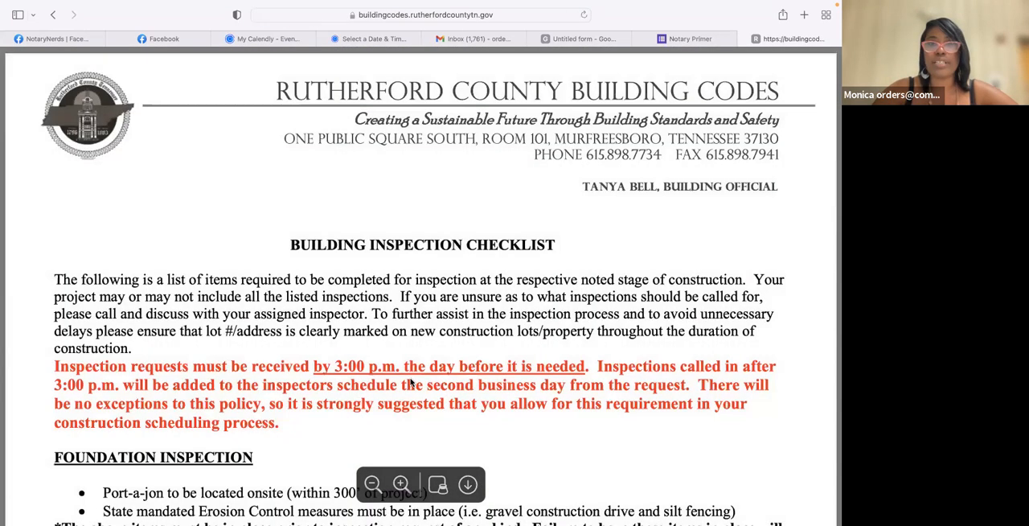
pyautogui.scroll(-20, 411, 382)
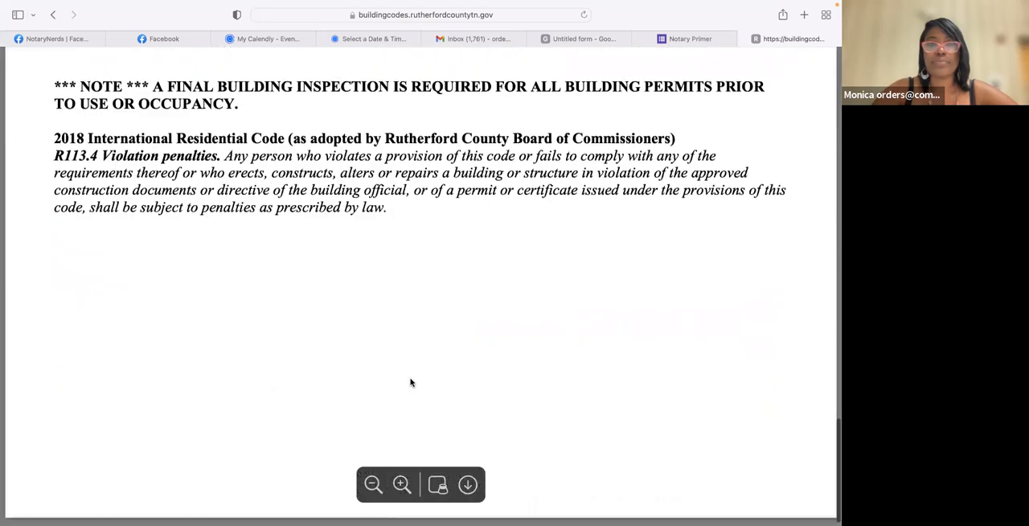
pyautogui.scroll(20, 410, 388)
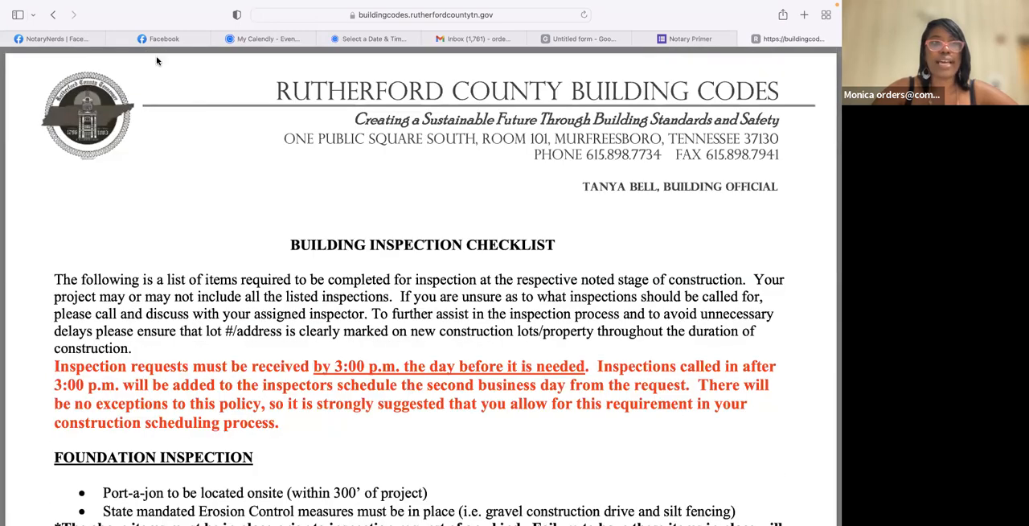
# - Return to the county's Residential Permits page and open its Forms/Applications/Checklists page
pyautogui.moveTo(62, 29)
pyautogui.click(97, 29)
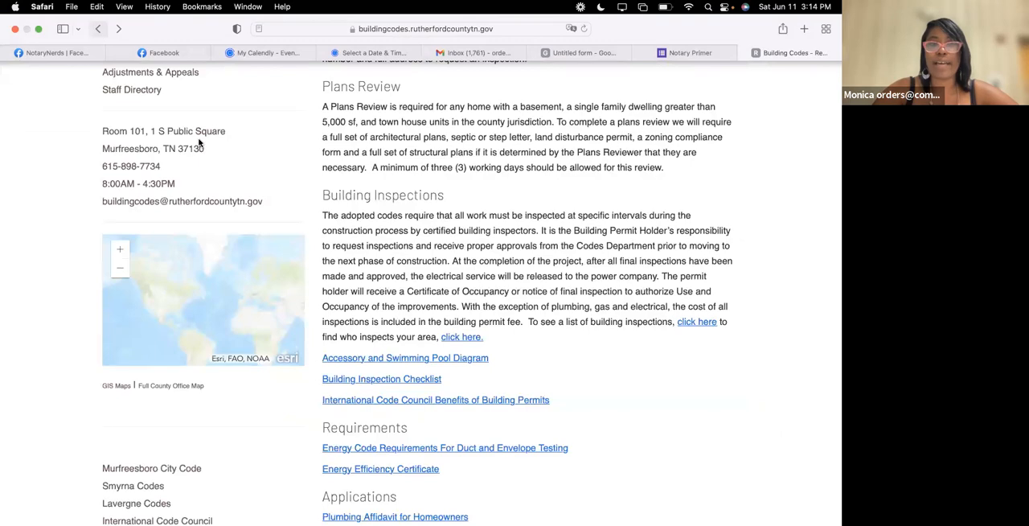
pyautogui.scroll(10, 473, 255)
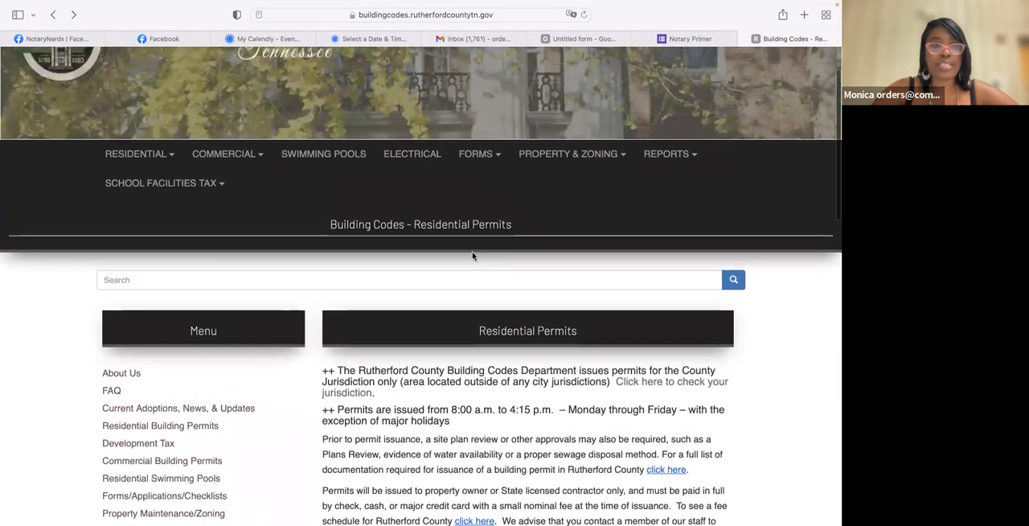
pyautogui.scroll(-2, 472, 256)
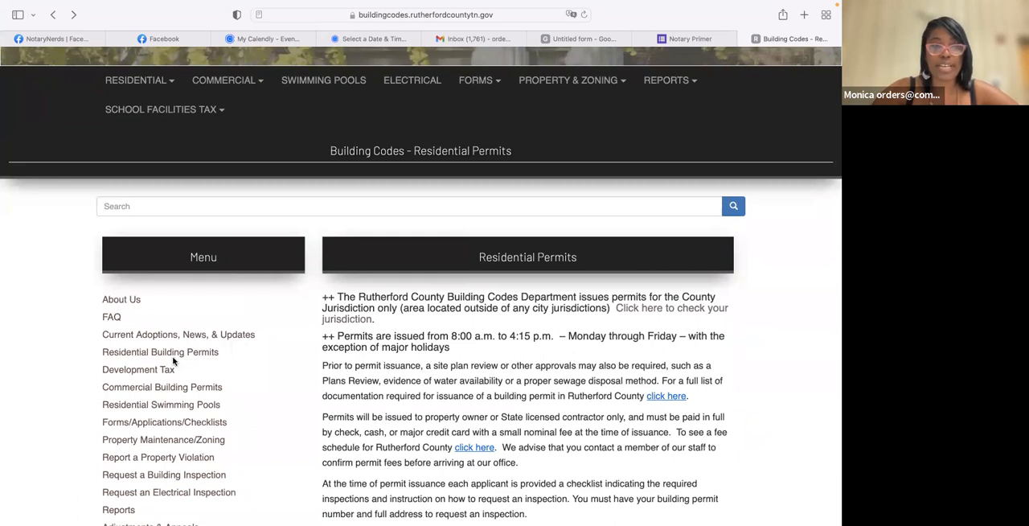
pyautogui.scroll(-2, 173, 362)
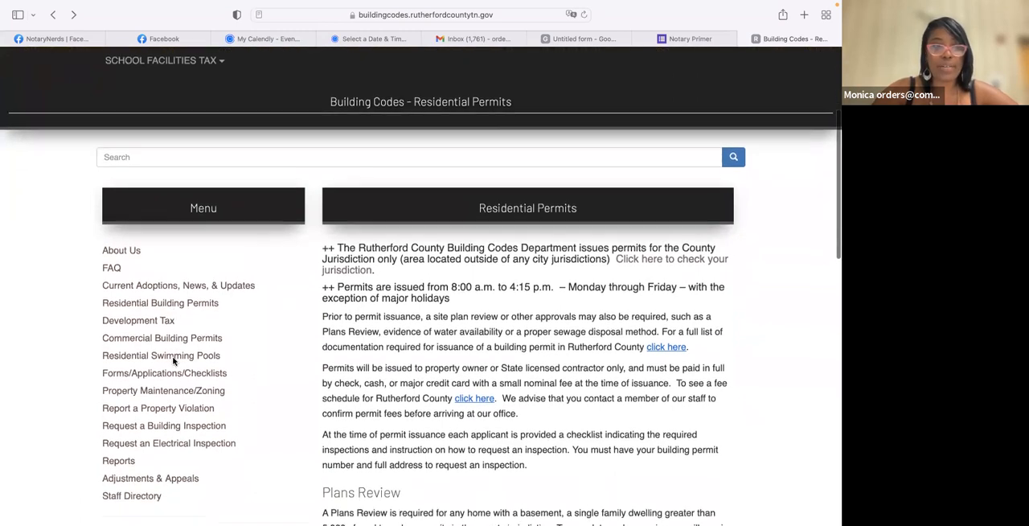
pyautogui.click(168, 367)
# - Look through the listed residential building permit forms, checklists and swimming pool forms for a sample document
pyautogui.scroll(-5, 167, 368)
pyautogui.scroll(-3, 167, 368)
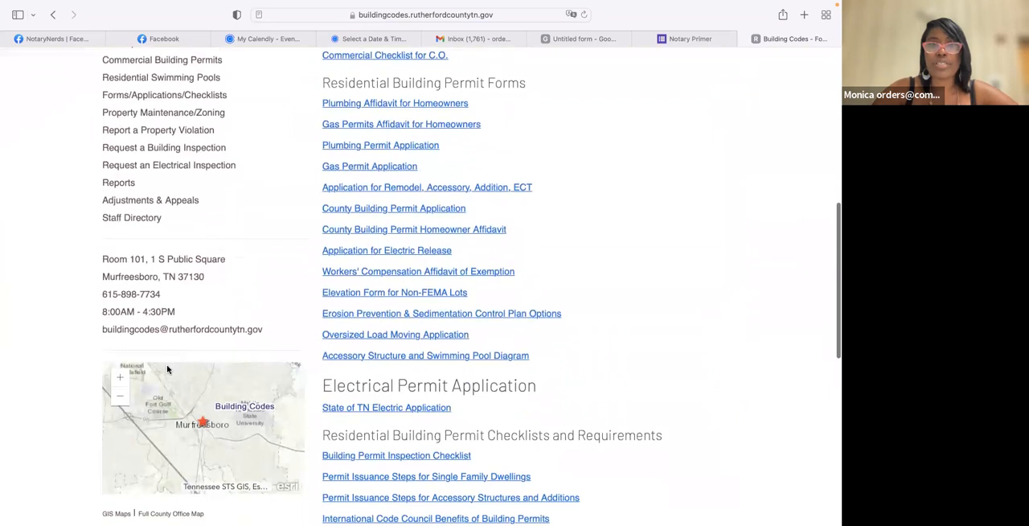
pyautogui.scroll(-2, 167, 364)
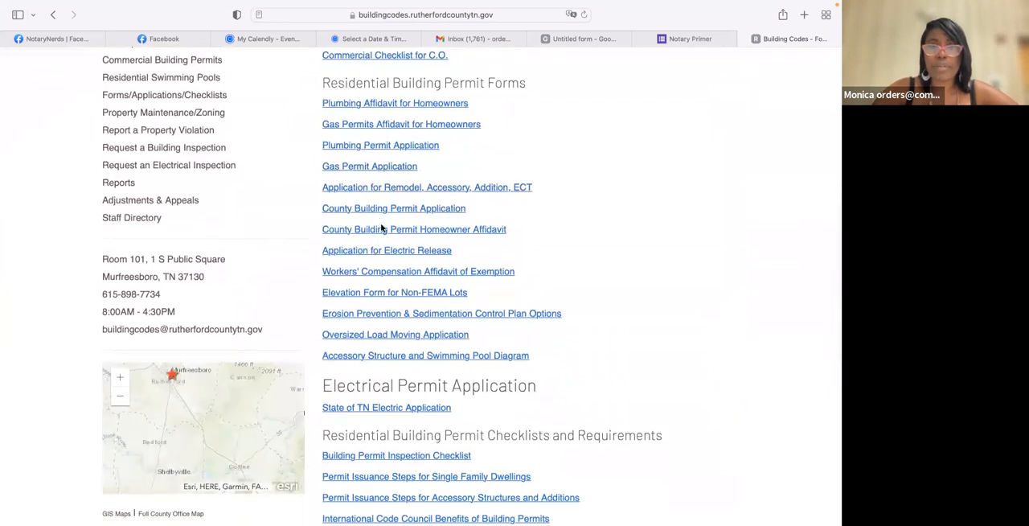
pyautogui.scroll(1, 384, 244)
pyautogui.scroll(-3, 384, 244)
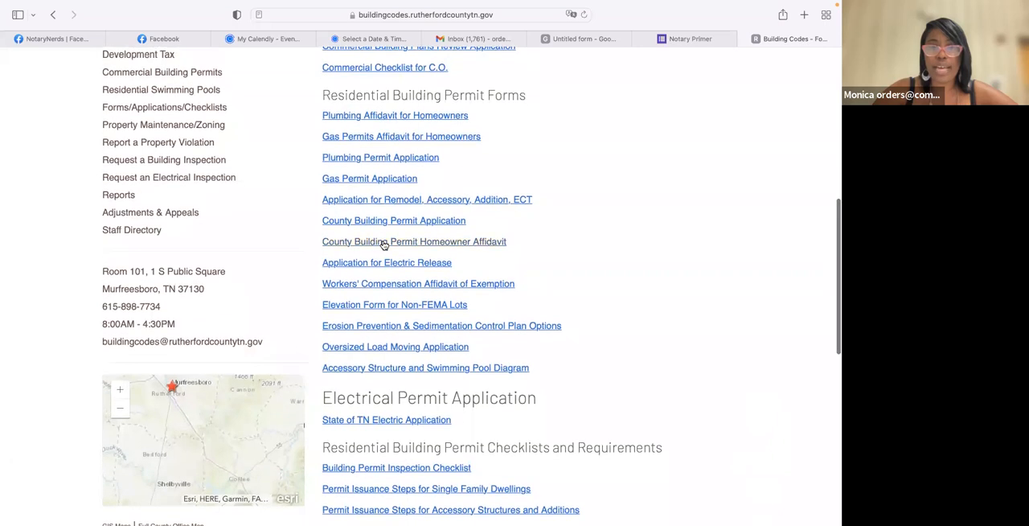
pyautogui.scroll(-3, 384, 244)
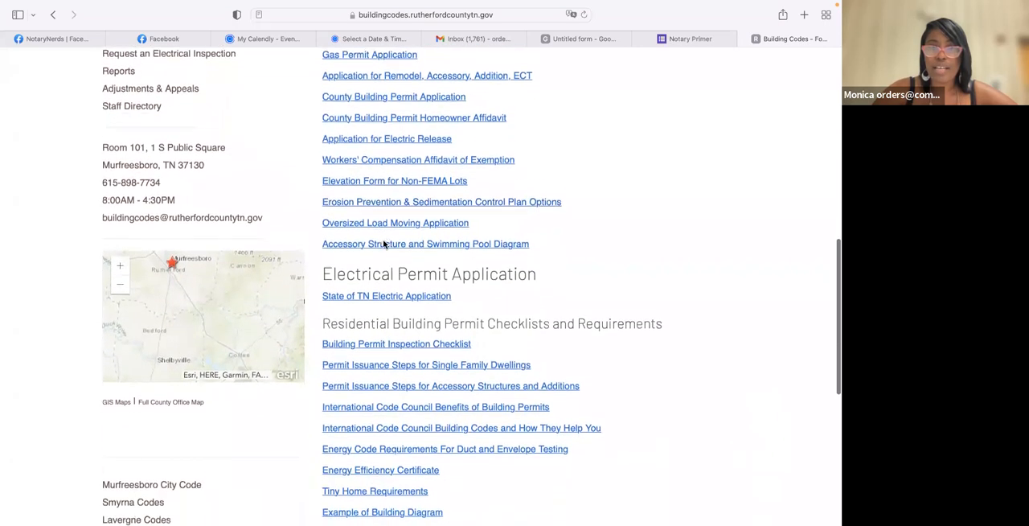
pyautogui.scroll(-4, 384, 241)
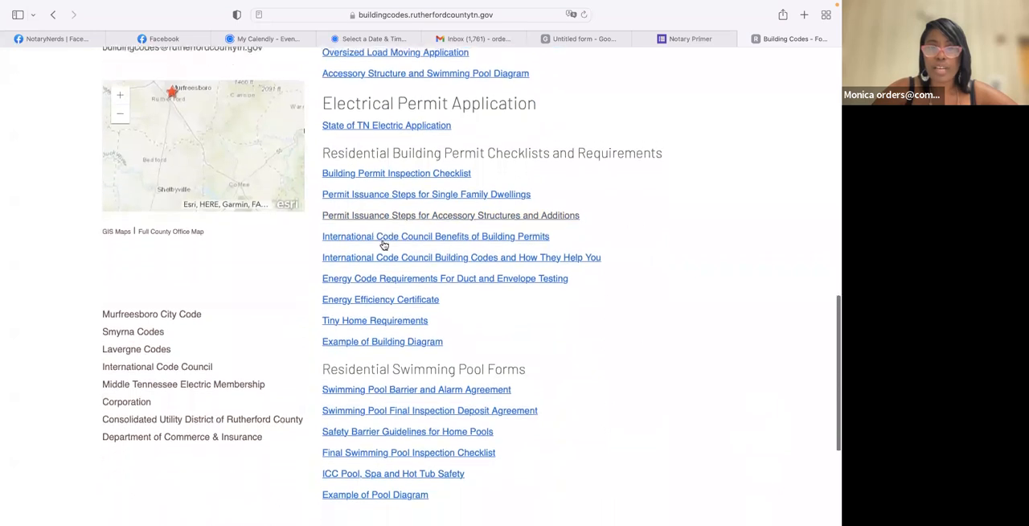
pyautogui.scroll(-2, 384, 245)
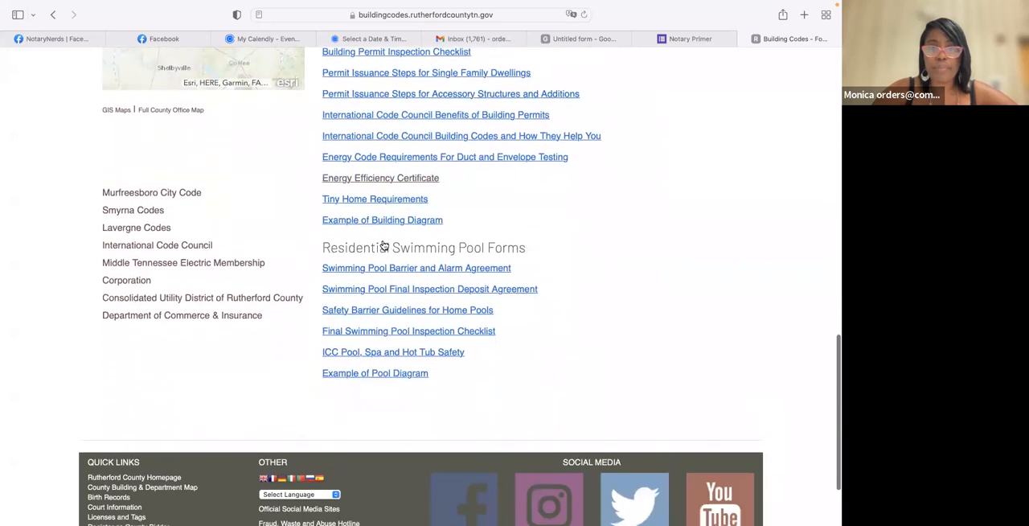
pyautogui.scroll(5, 384, 245)
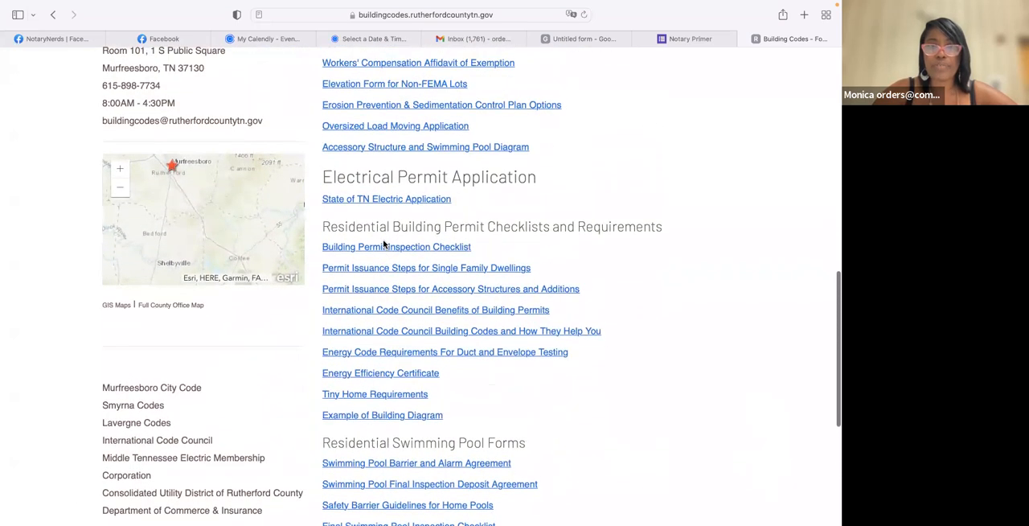
pyautogui.scroll(2, 384, 243)
pyautogui.scroll(4, 383, 242)
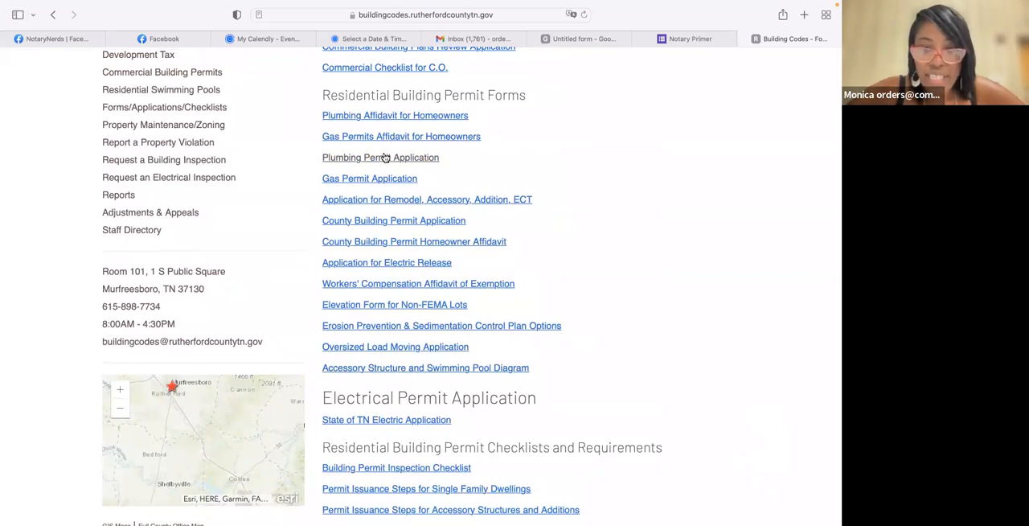
# - Open the Plumbing Permit Application and read through the form
pyautogui.click(383, 157)
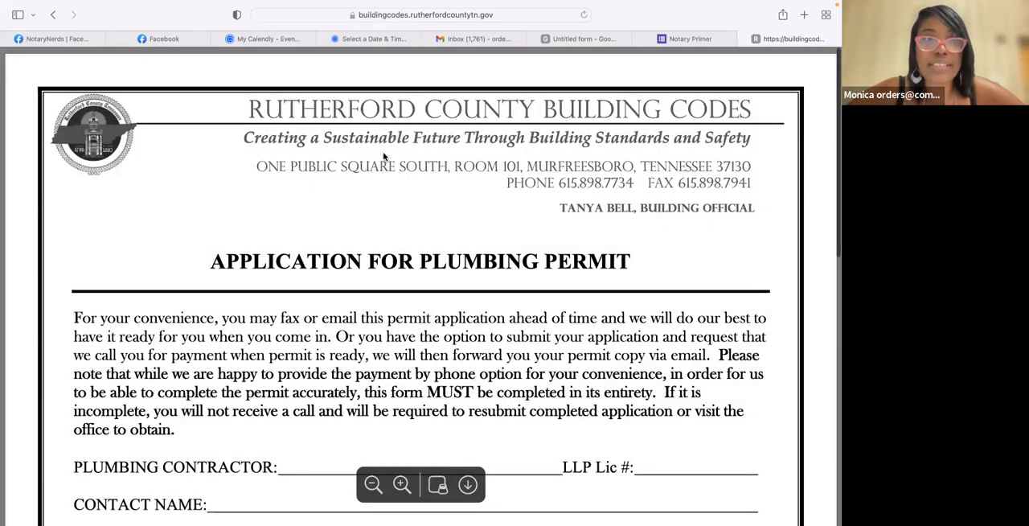
pyautogui.scroll(-15, 635, 167)
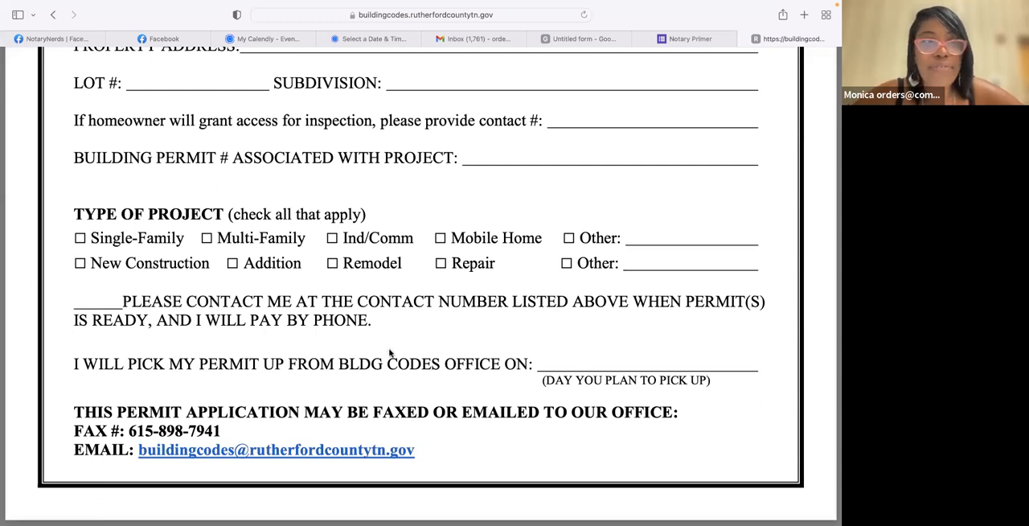
pyautogui.scroll(10, 426, 338)
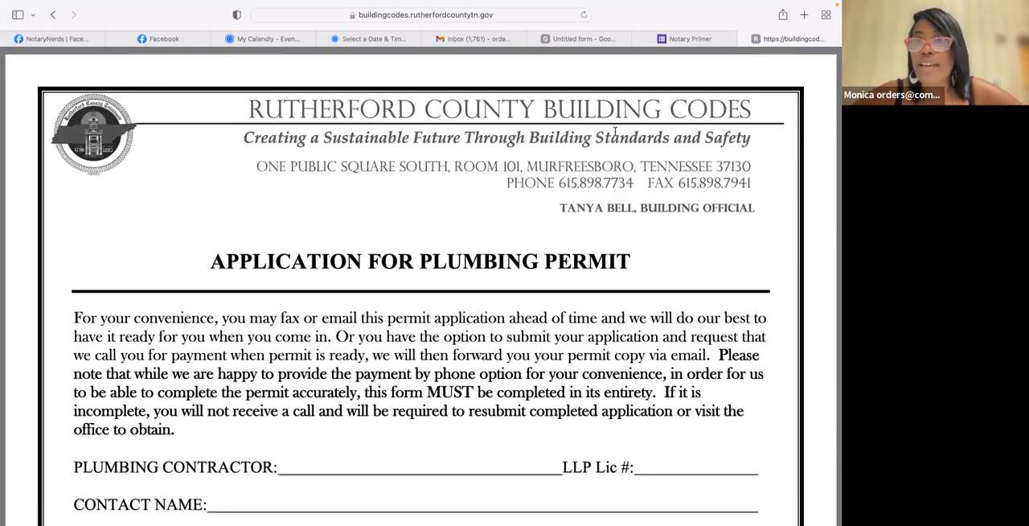
pyautogui.scroll(-1, 615, 133)
pyautogui.scroll(-1, 615, 132)
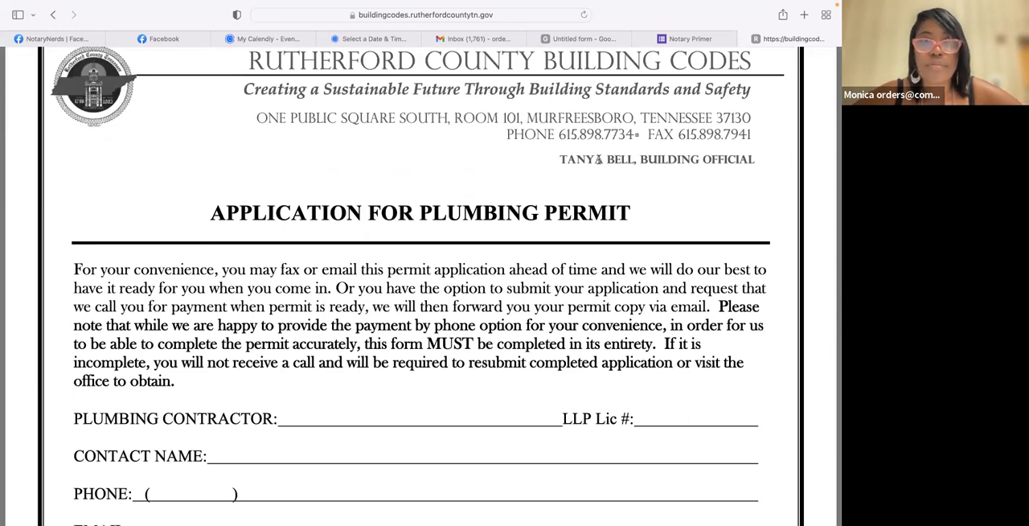
# - Save the plumbing permit form as a PDF named "Plumbing Permit Application" in the Downloads folder using the print options
pyautogui.press('super+p')
pyautogui.click(510, 164)
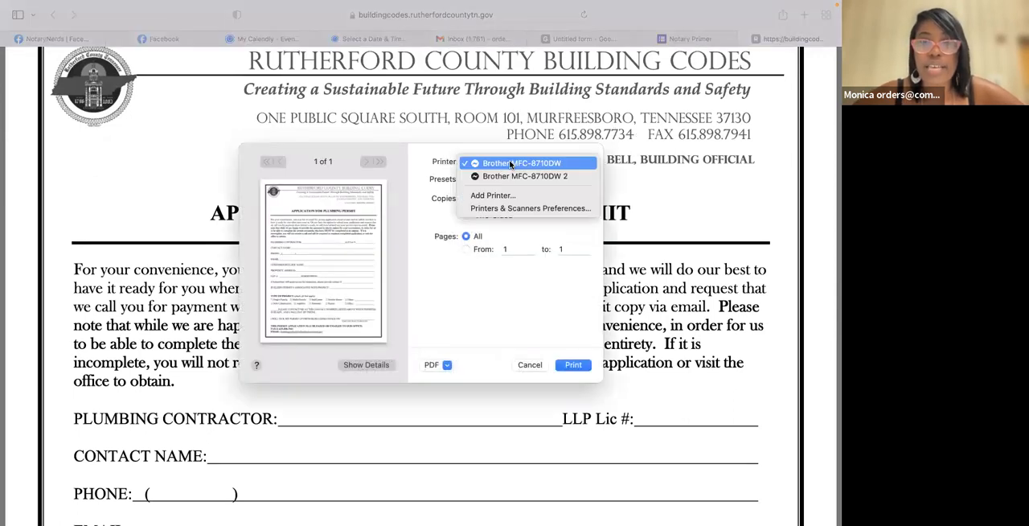
pyautogui.click(442, 366)
pyautogui.click(438, 366)
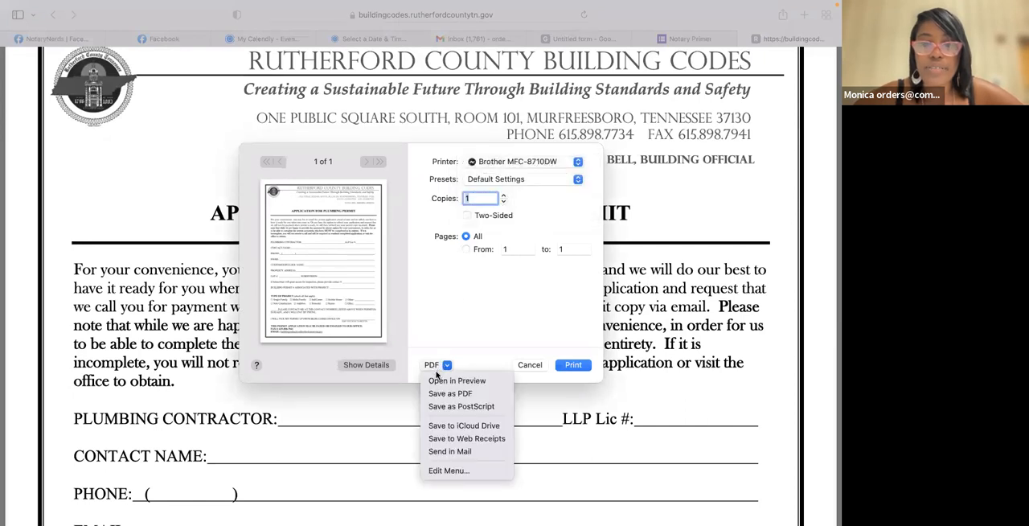
pyautogui.click(443, 393)
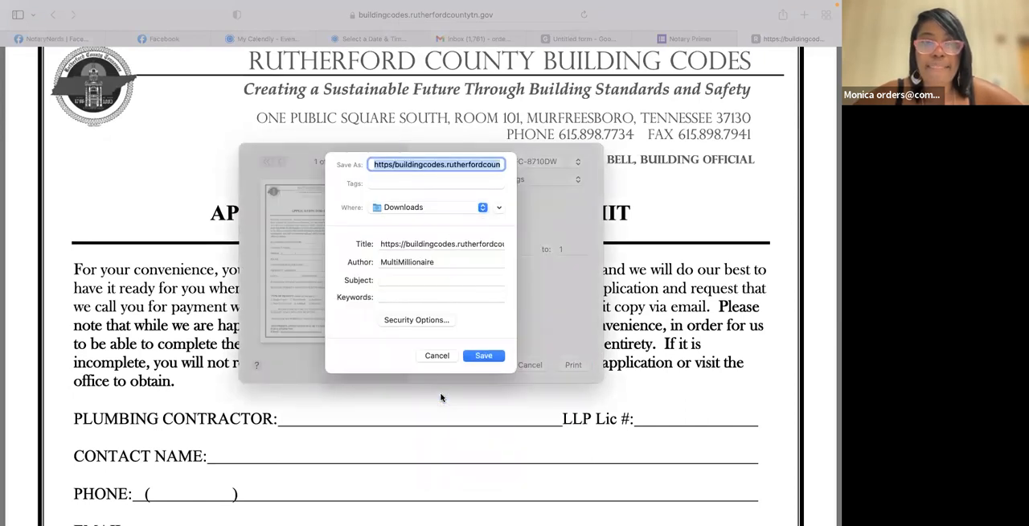
pyautogui.write('Buildi')
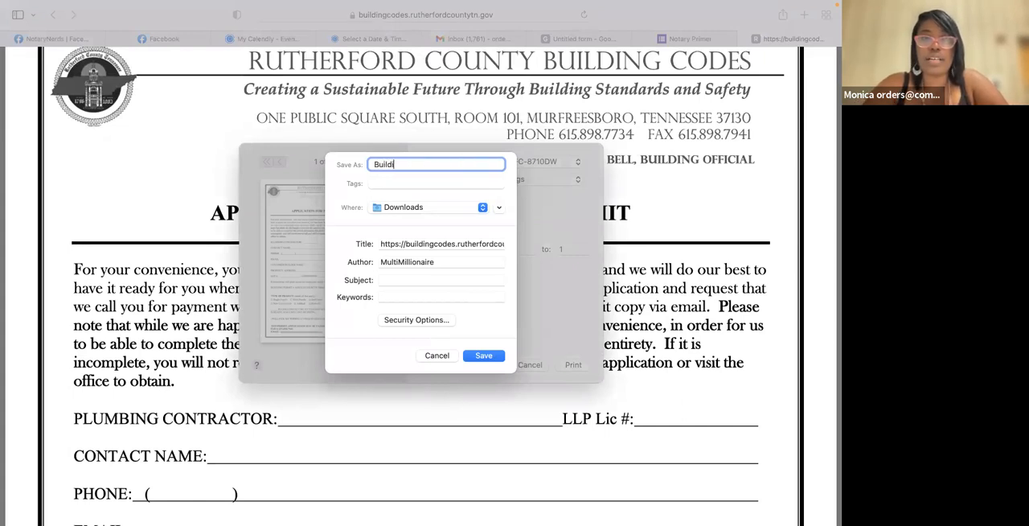
pyautogui.press('BackSpace')
pyautogui.press('BackSpace')
pyautogui.press('BackSpace')
pyautogui.write('Plumbing Permit Application')
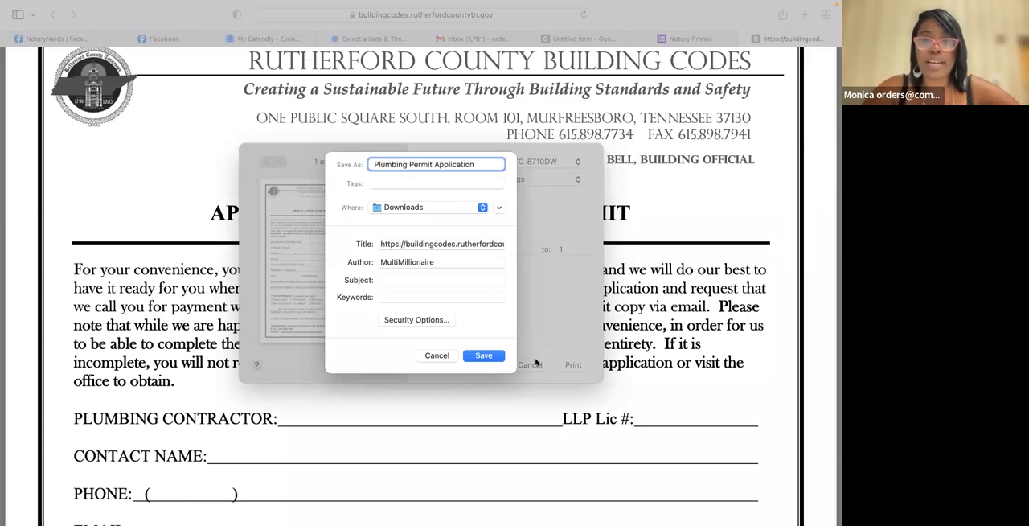
pyautogui.click(485, 356)
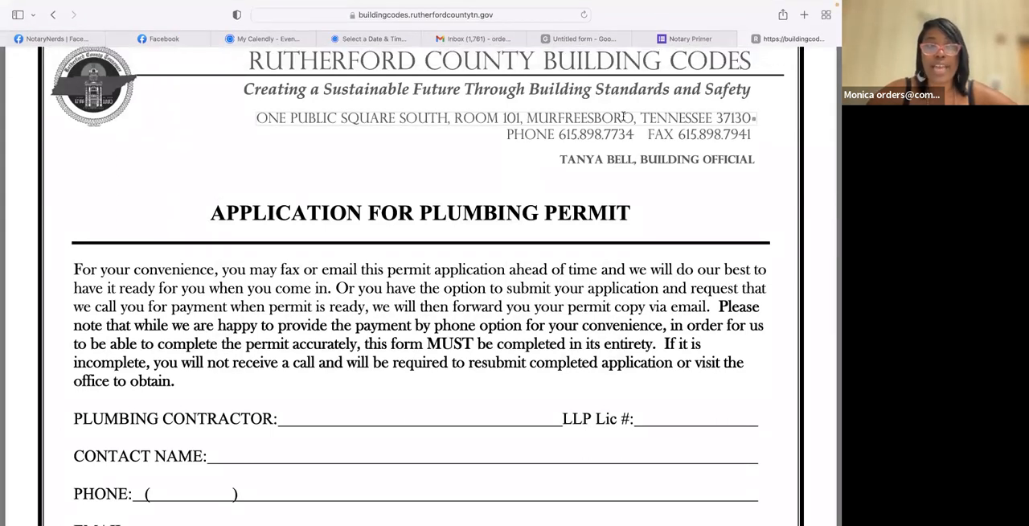
# - Go to Google Docs from the Gmail inbox and create a blank document
pyautogui.click(684, 44)
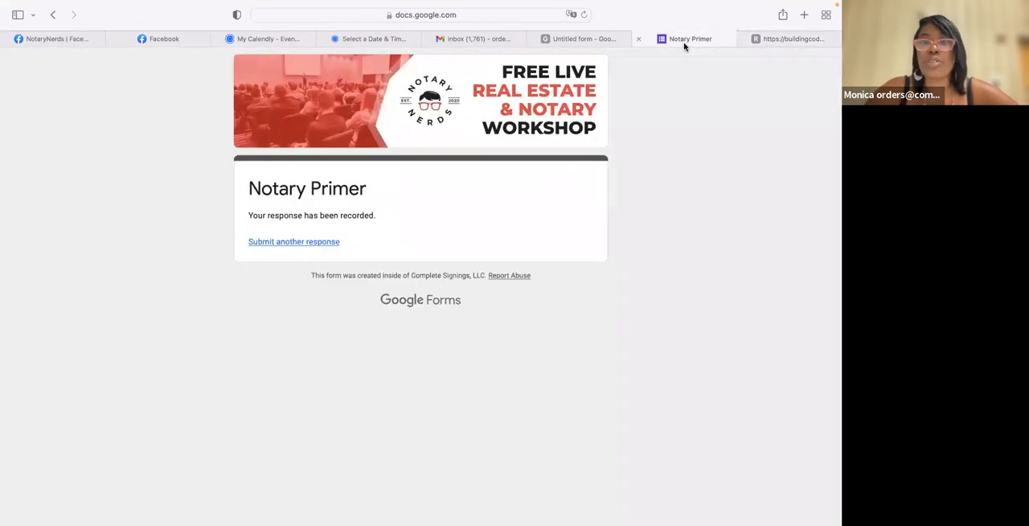
pyautogui.click(609, 41)
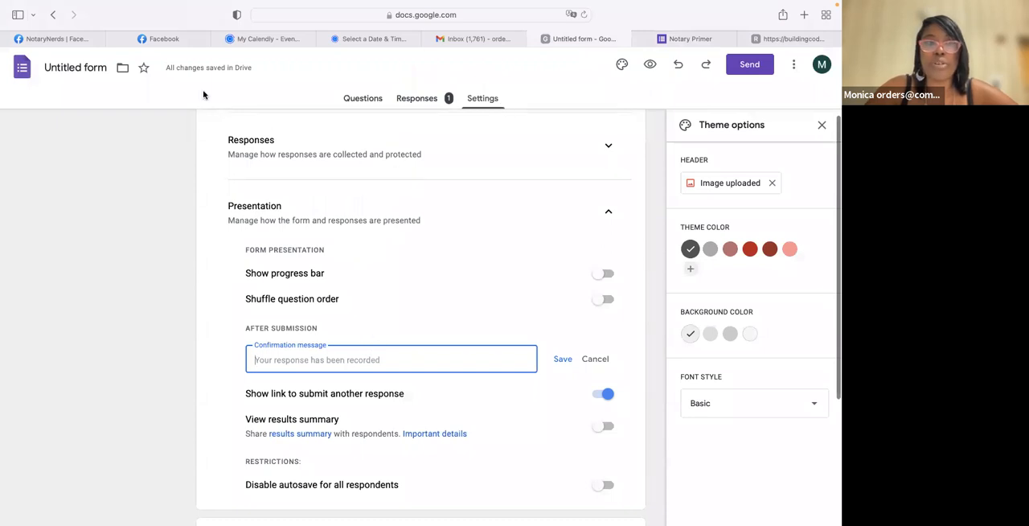
pyautogui.click(497, 39)
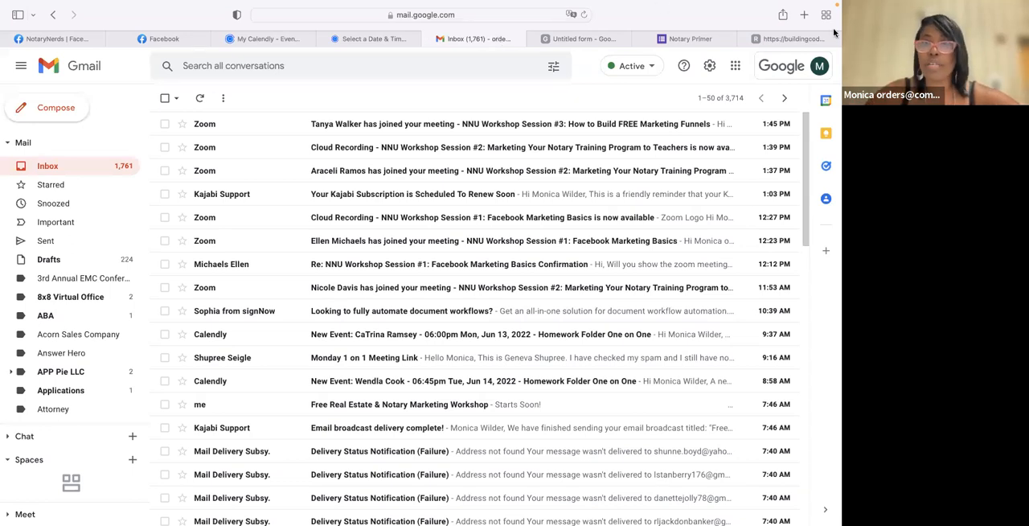
pyautogui.click(732, 70)
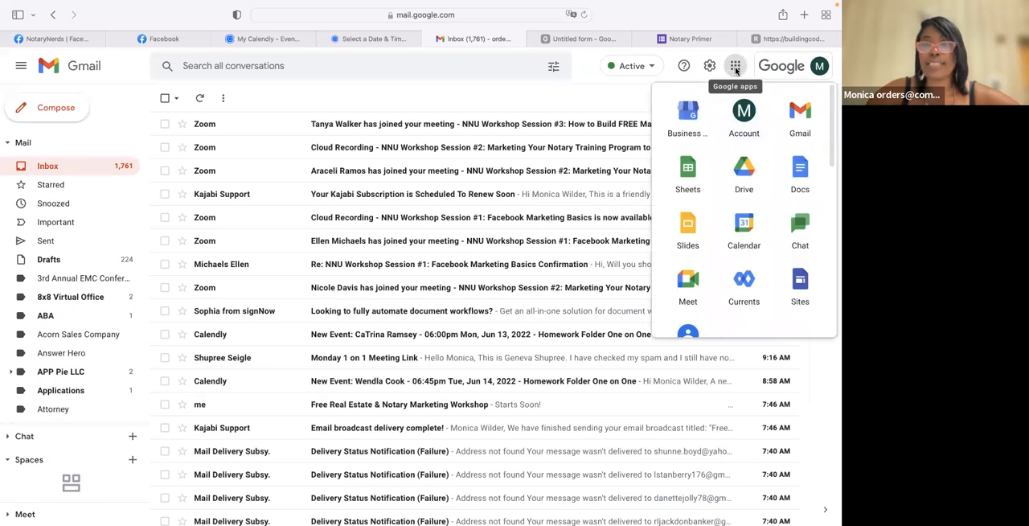
pyautogui.click(799, 173)
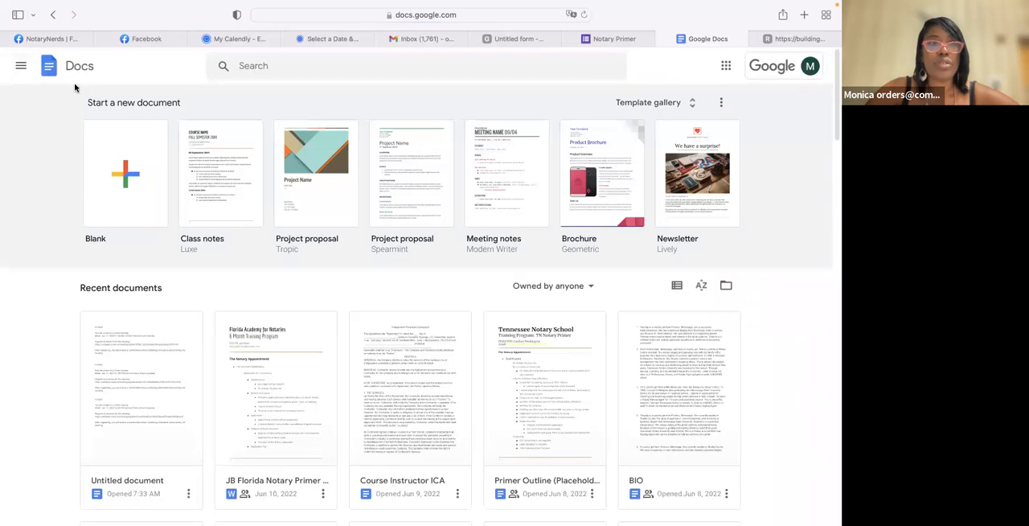
pyautogui.click(136, 171)
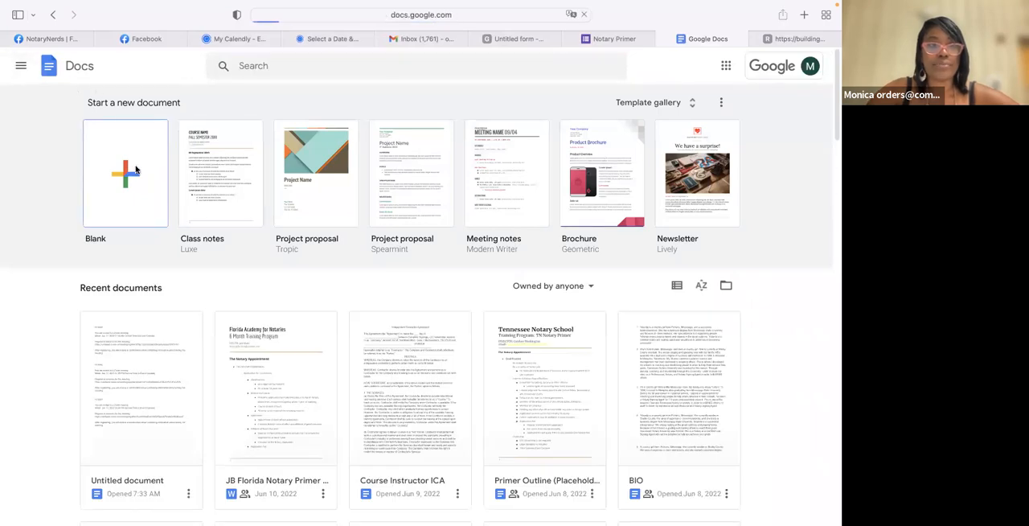
# - Upload the Plumbing Permit Application PDF from the Downloads folder through the document's Open a file dialog
pyautogui.click(45, 75)
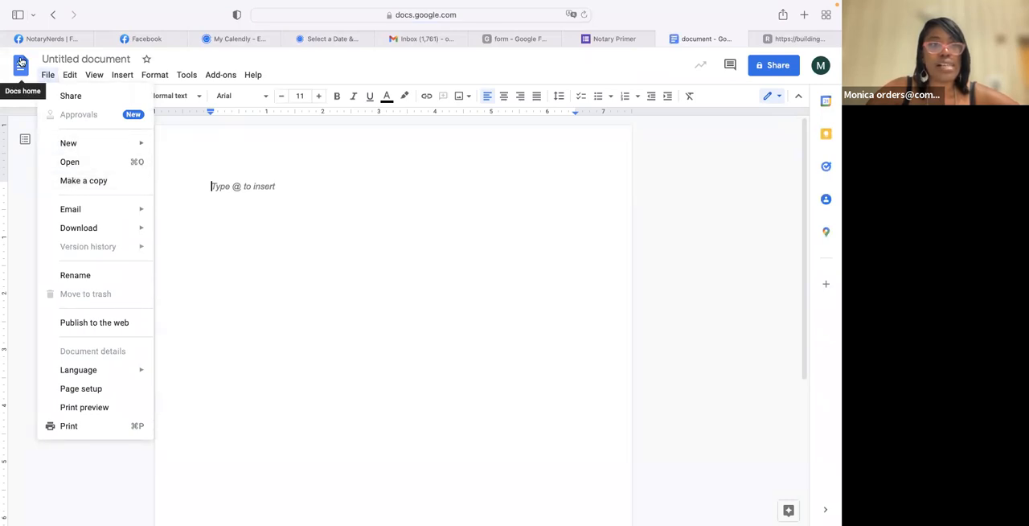
pyautogui.click(95, 157)
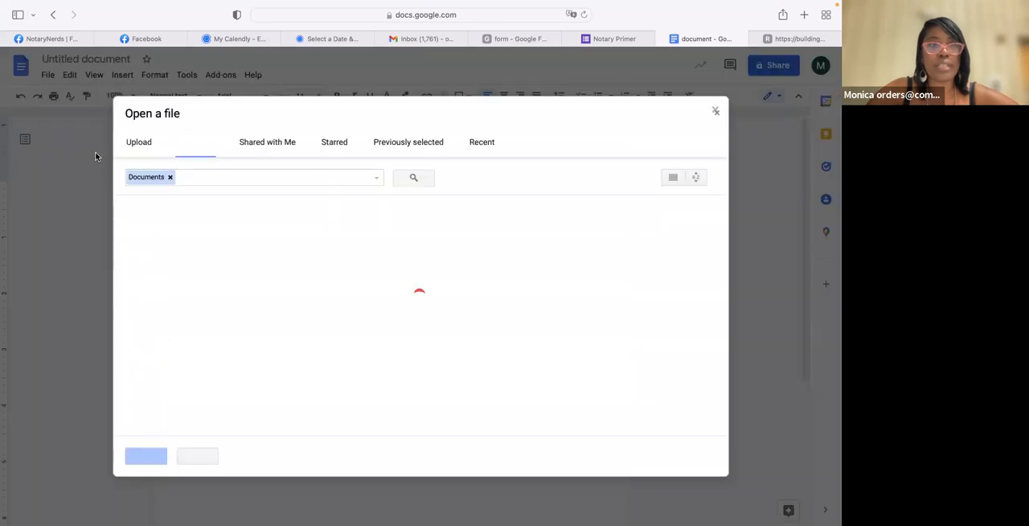
pyautogui.click(148, 143)
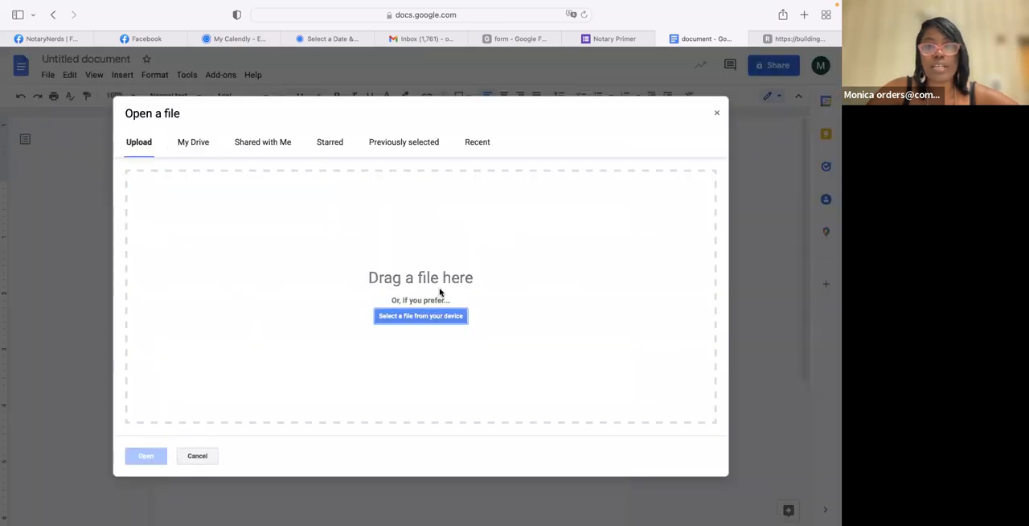
pyautogui.click(462, 315)
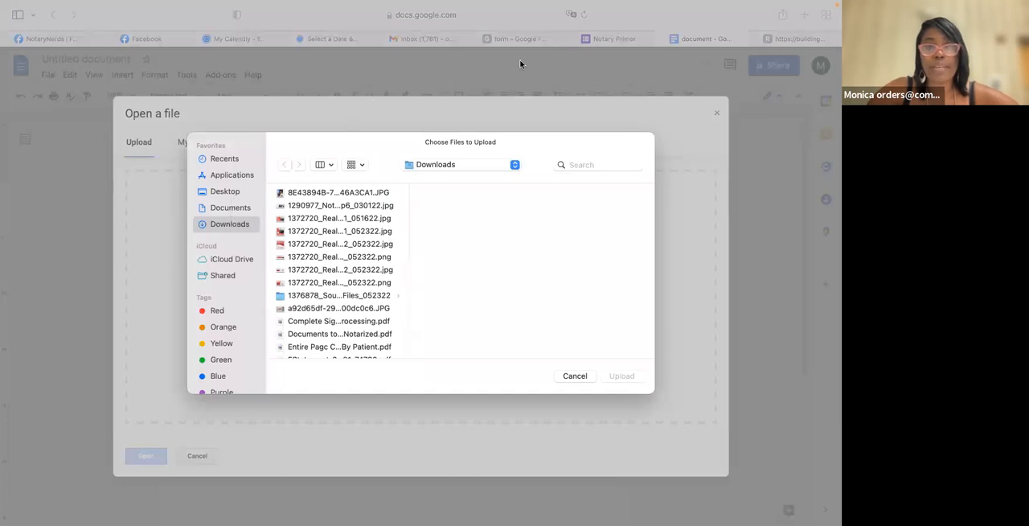
pyautogui.scroll(-5, 340, 271)
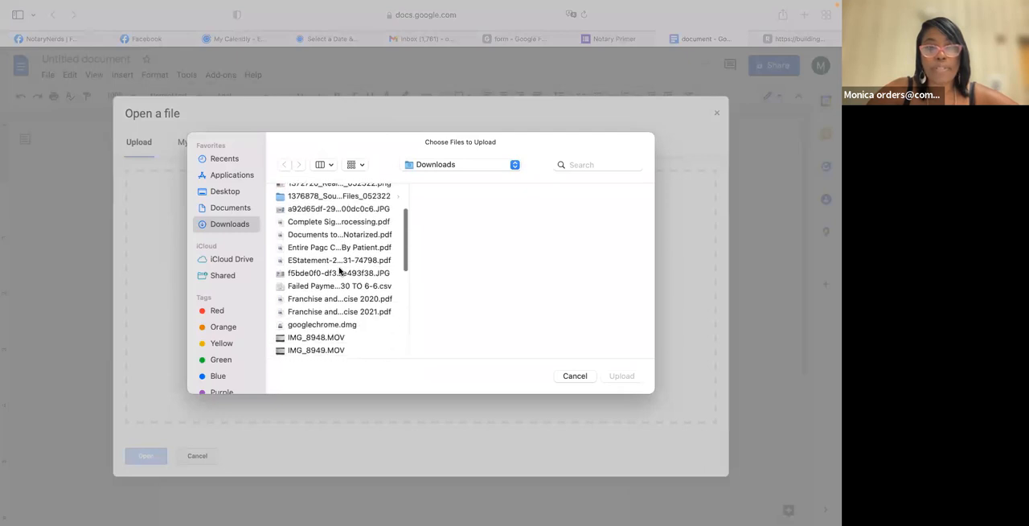
pyautogui.scroll(-10, 340, 271)
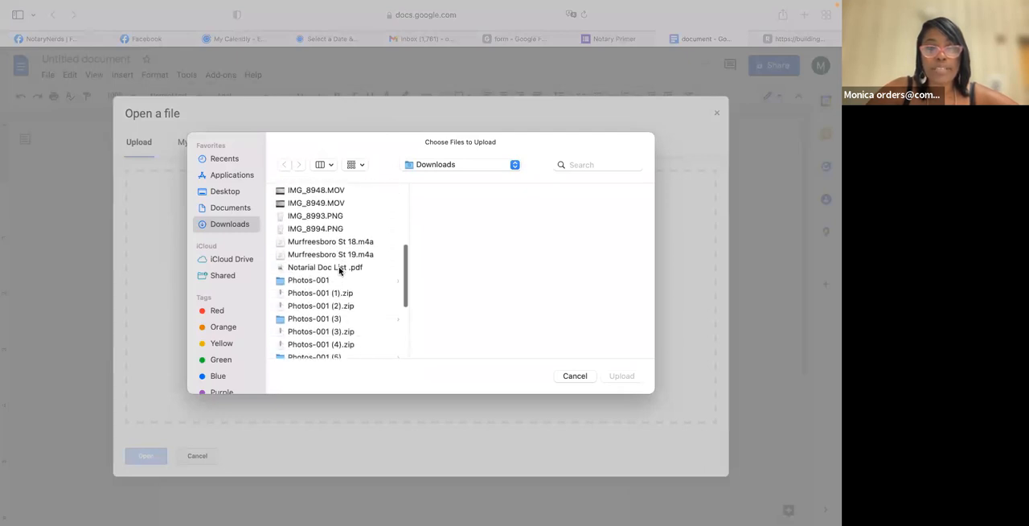
pyautogui.scroll(-4, 340, 271)
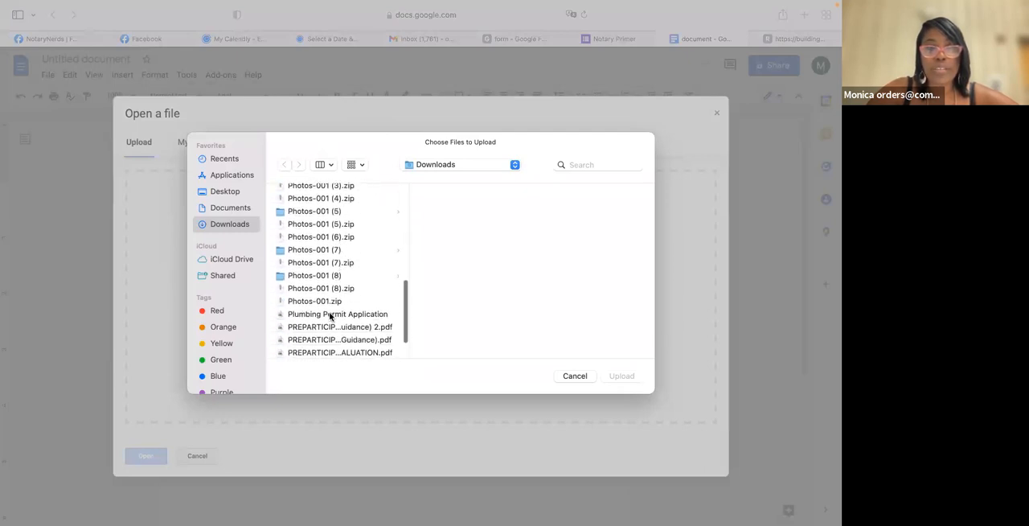
pyautogui.click(330, 315)
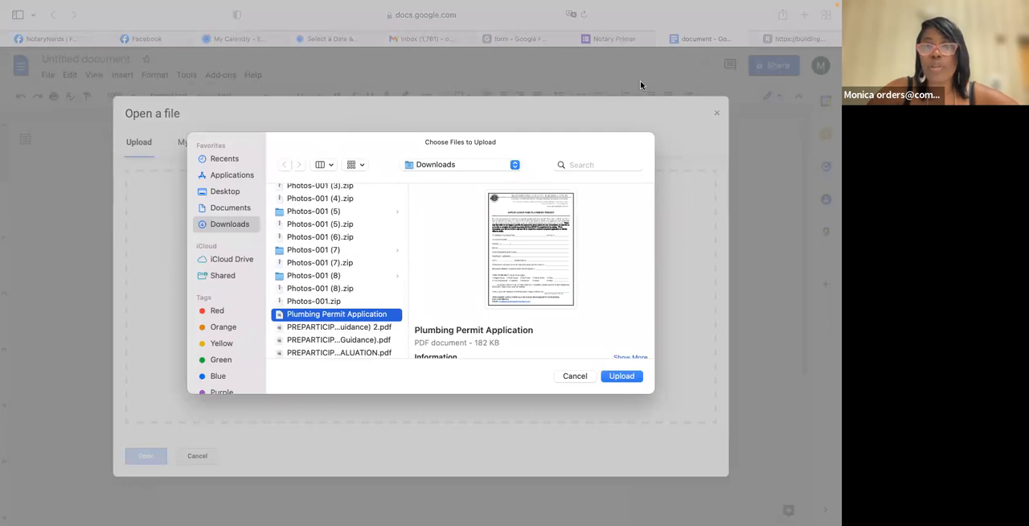
pyautogui.click(621, 376)
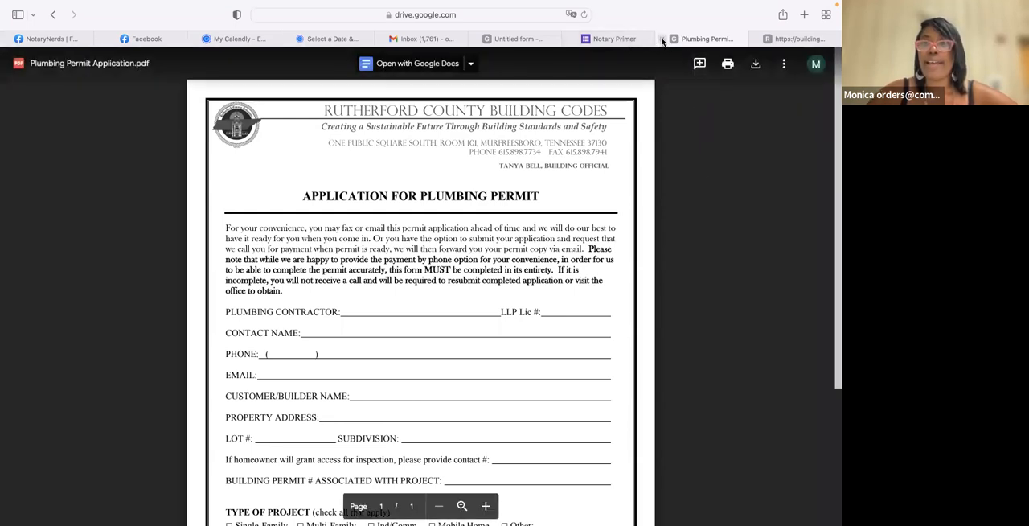
# - Close the county website's permit form tab and confirm the uploaded file's name as "Plumbing Permit Application.pdf" in Drive
pyautogui.click(778, 39)
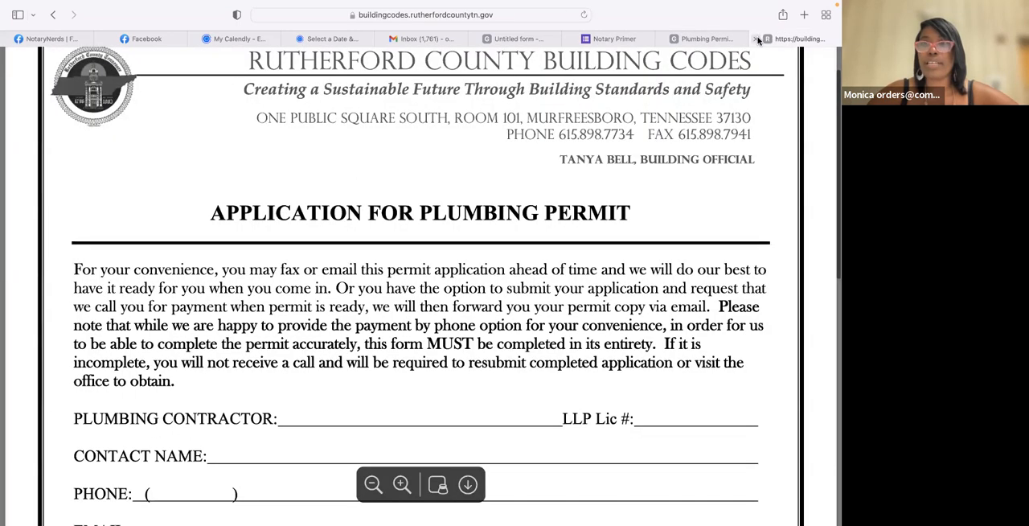
pyautogui.click(757, 39)
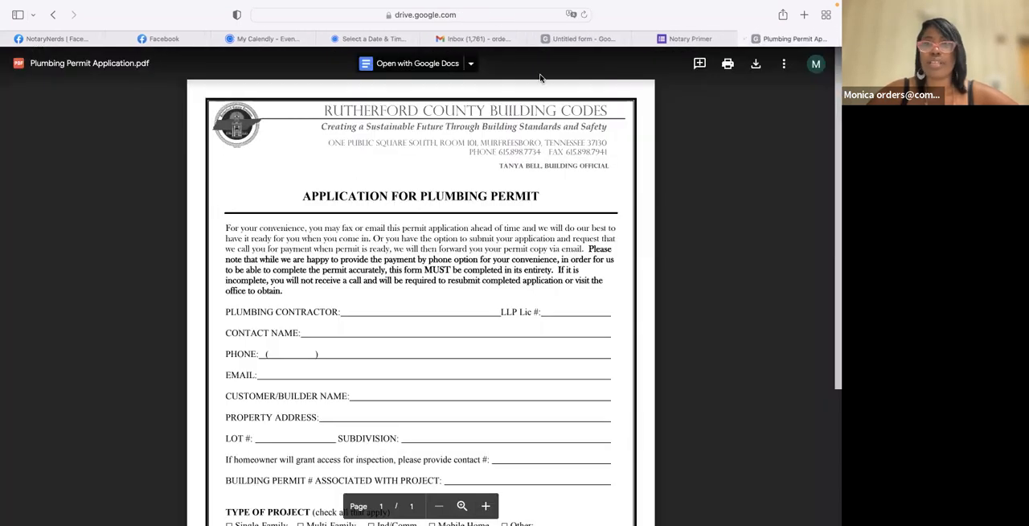
pyautogui.click(784, 64)
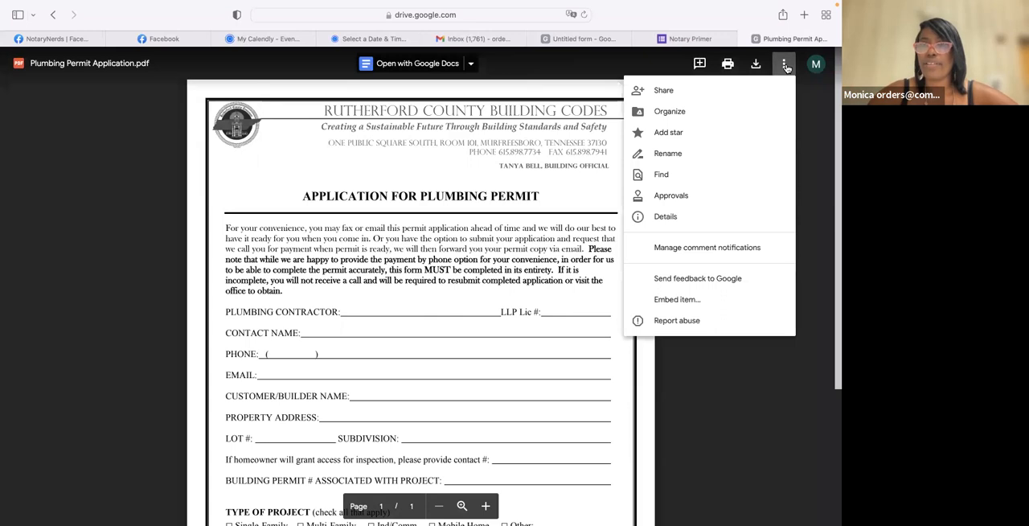
pyautogui.click(54, 64)
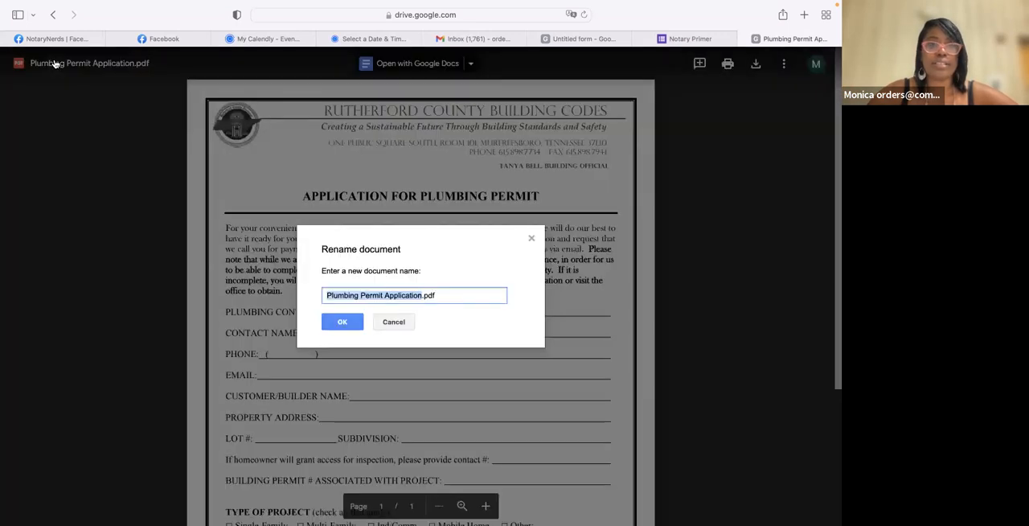
pyautogui.click(347, 326)
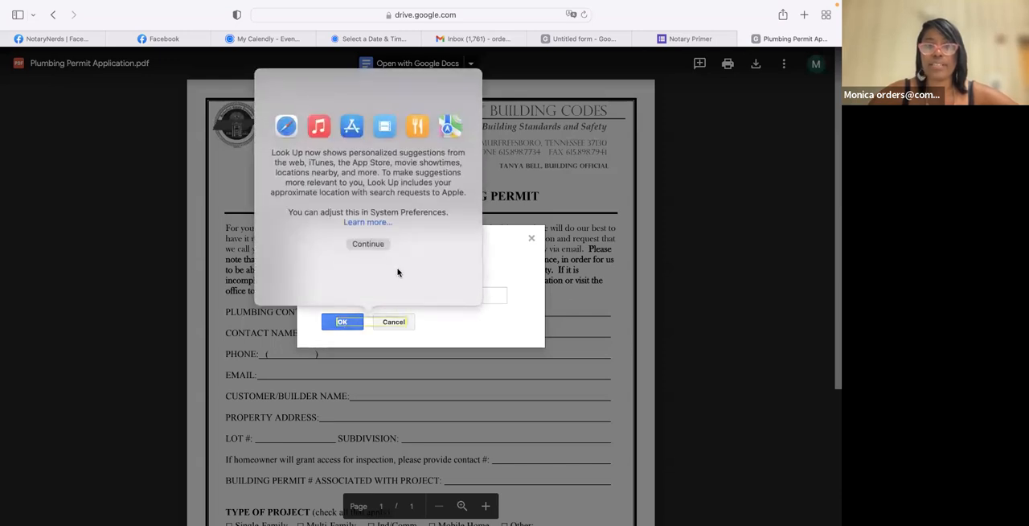
pyautogui.click(367, 244)
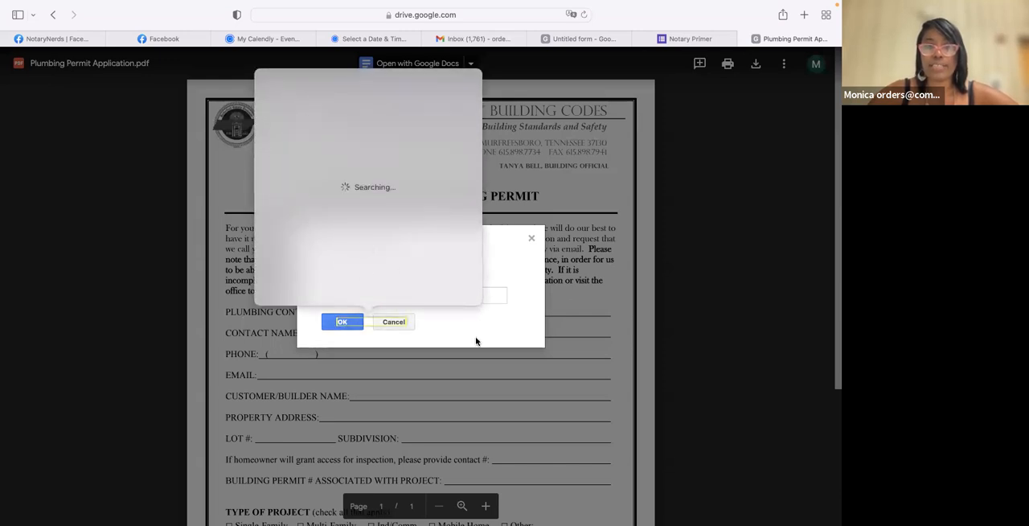
pyautogui.click(355, 324)
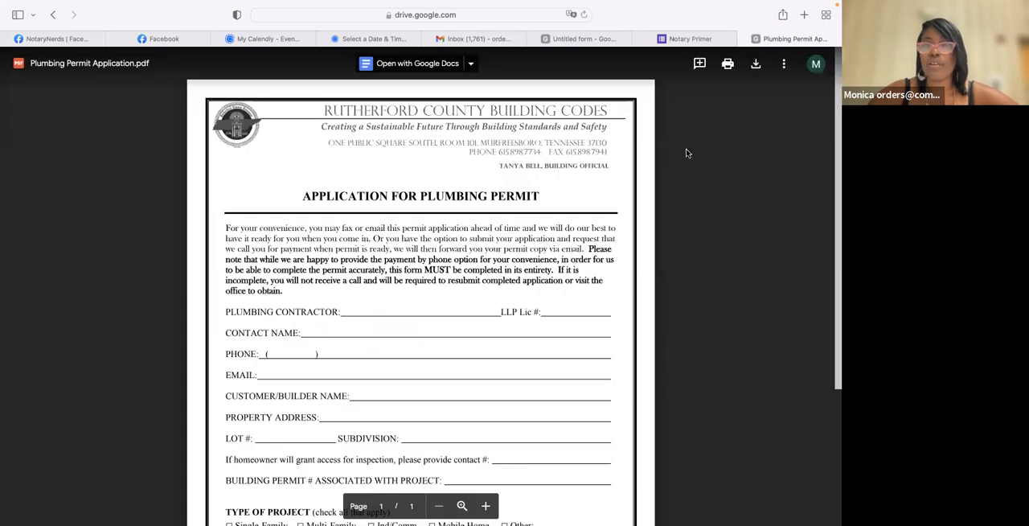
# - Close the submitted Notary Primer response tab and open Google Docs from the Gmail inbox
pyautogui.click(674, 37)
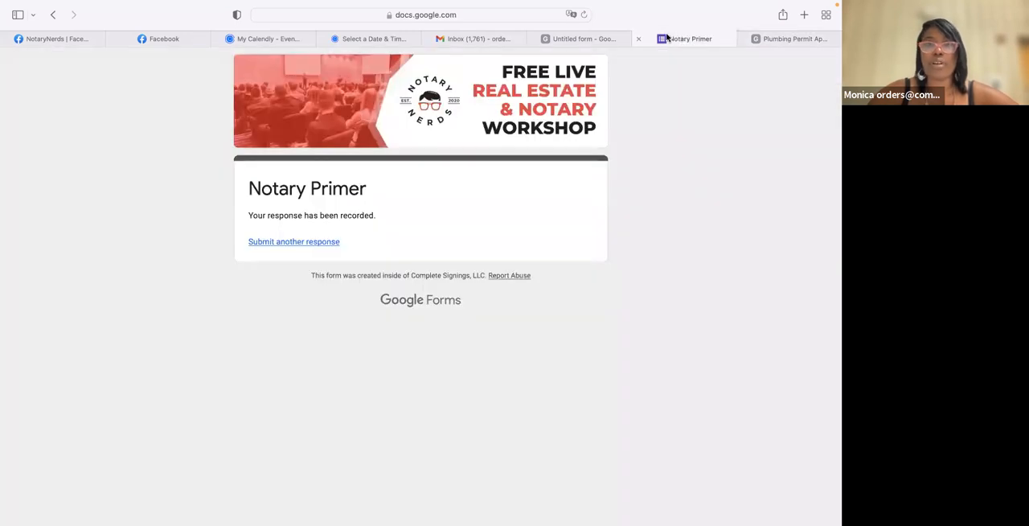
pyautogui.click(637, 38)
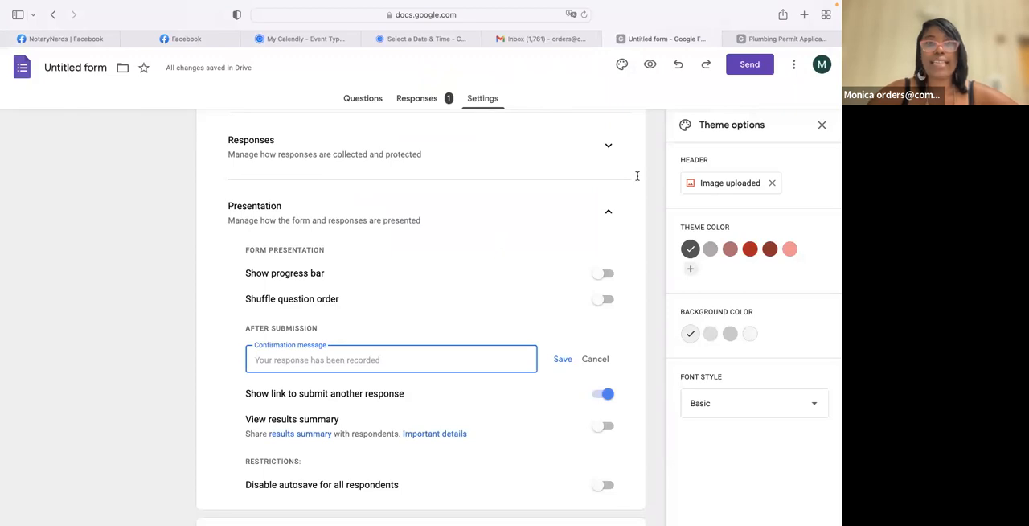
pyautogui.click(542, 39)
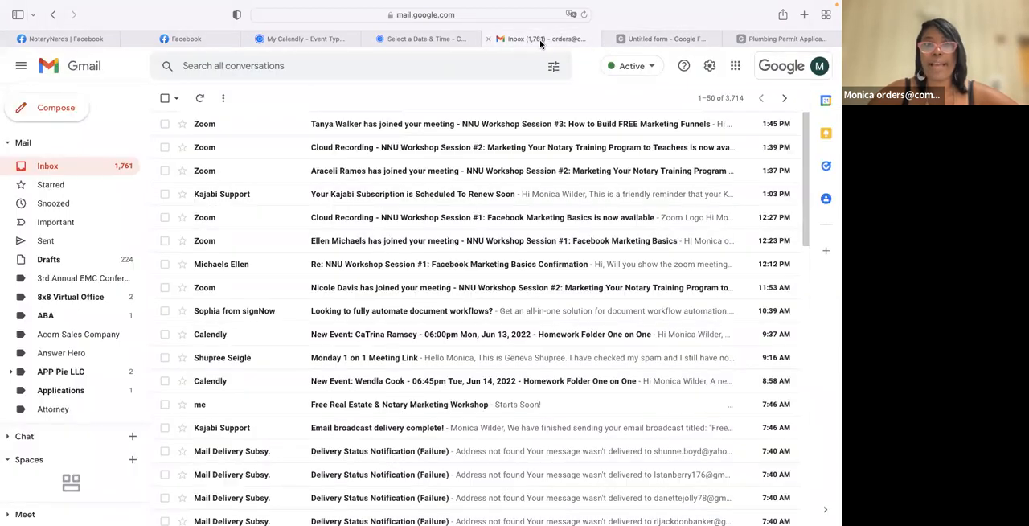
pyautogui.click(734, 65)
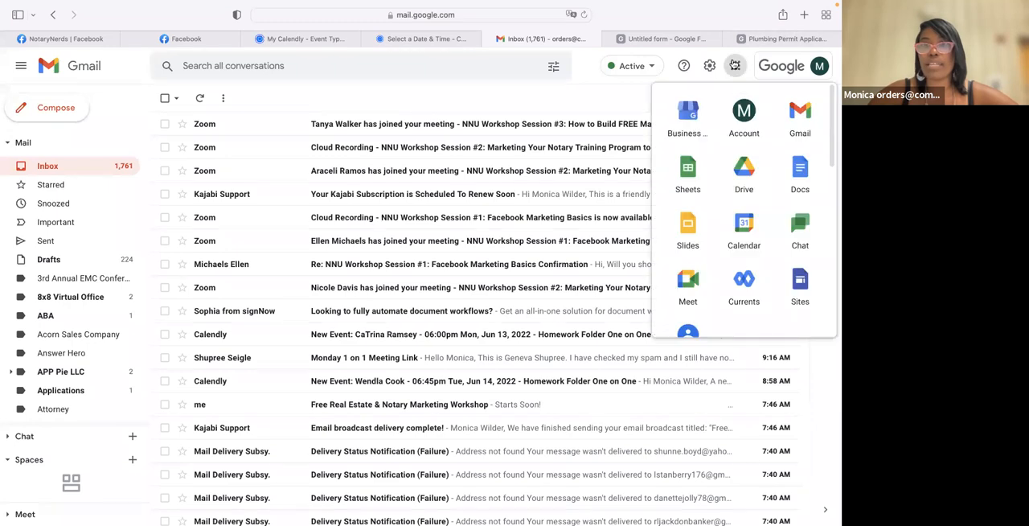
pyautogui.scroll(-3, 719, 221)
pyautogui.scroll(3, 721, 219)
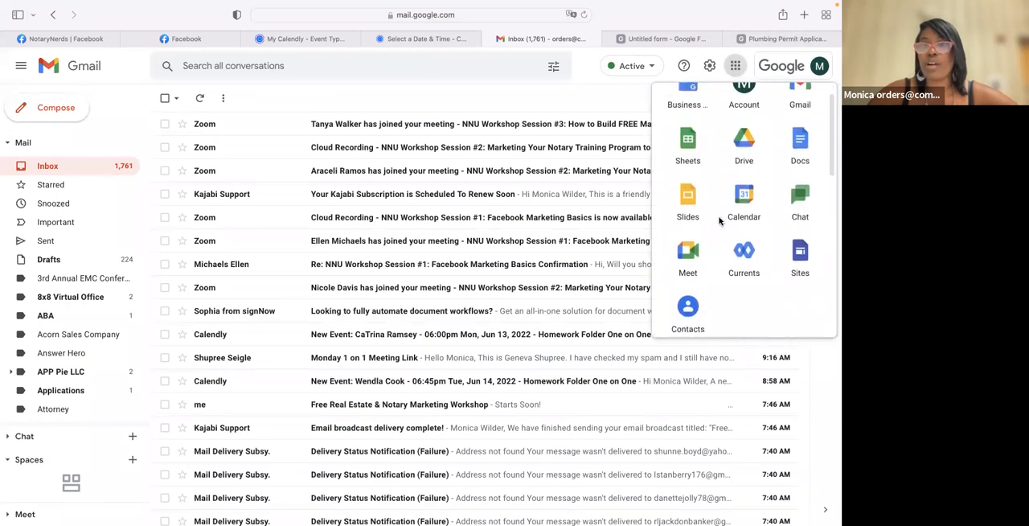
pyautogui.click(796, 172)
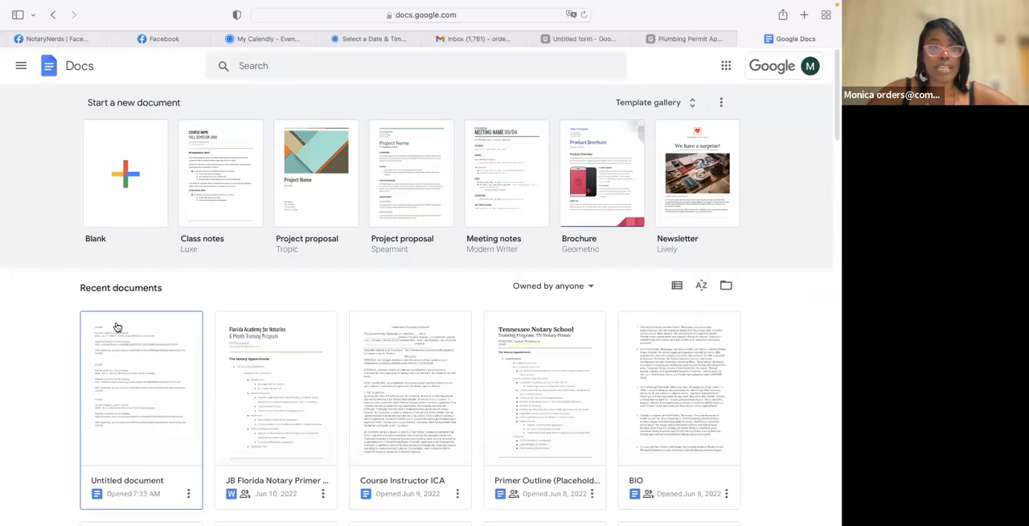
# - Look through the recent documents in Google Docs for the uploaded plumbing permit file
pyautogui.scroll(-3, 117, 327)
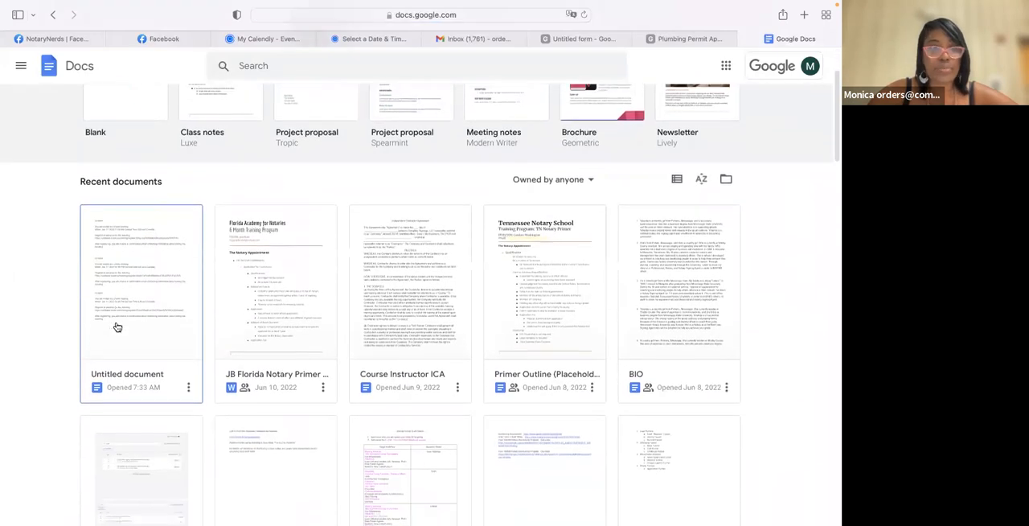
pyautogui.scroll(-5, 117, 327)
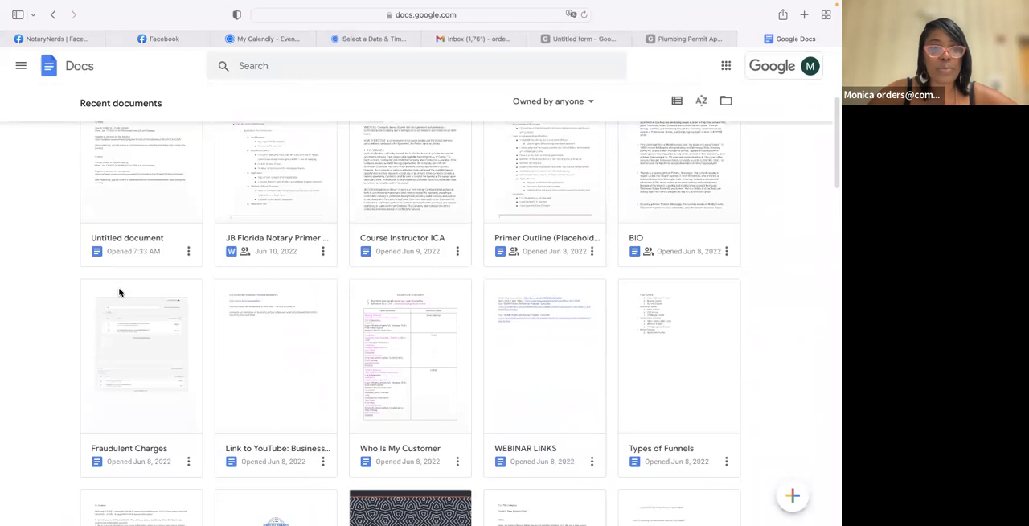
pyautogui.scroll(5, 120, 294)
pyautogui.scroll(3, 119, 294)
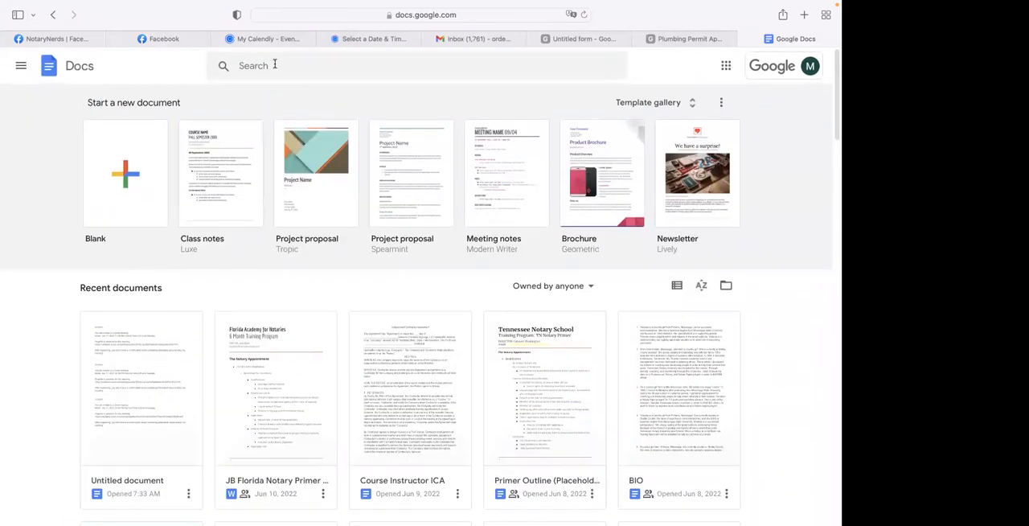
# - Copy the Drive link of the uploaded plumbing permit PDF and open it in Chrome to test access
pyautogui.click(666, 38)
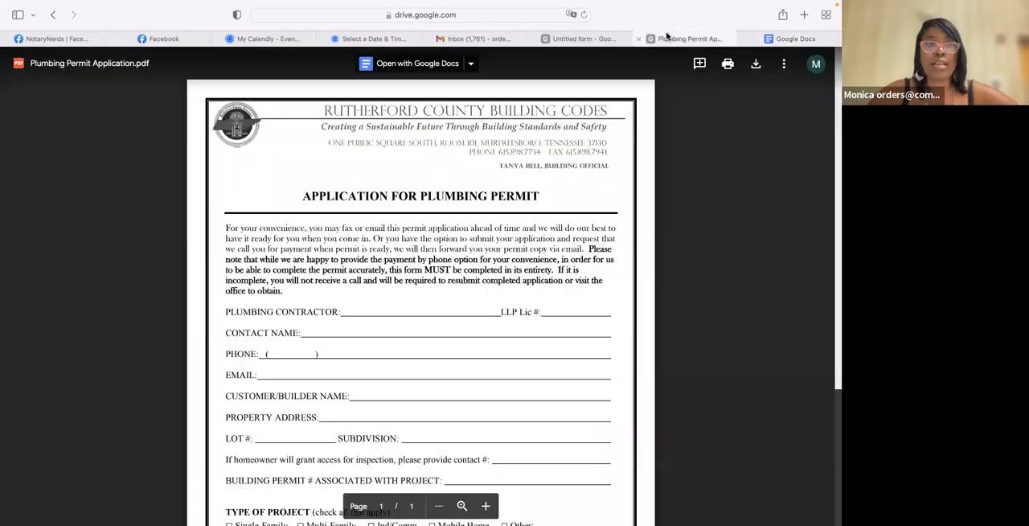
pyautogui.click(471, 14)
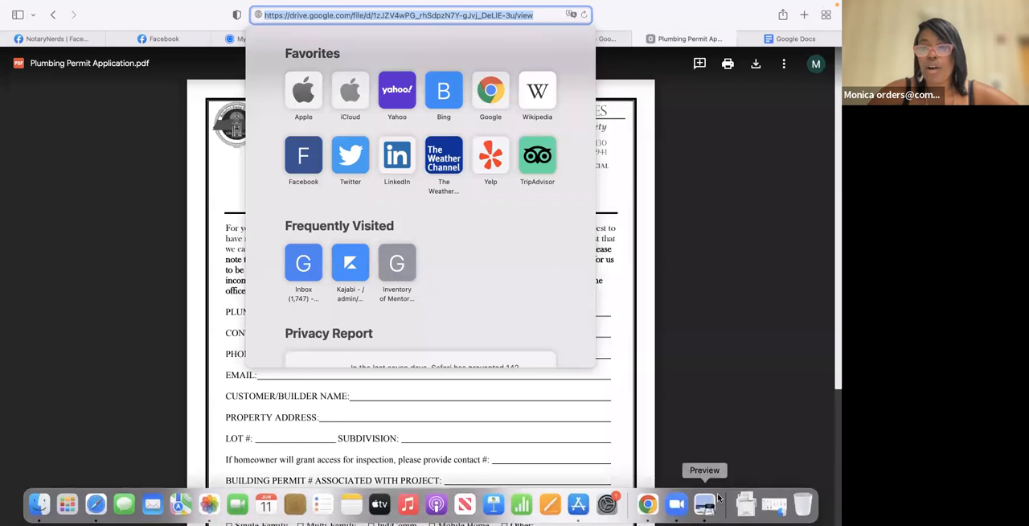
pyautogui.press('Escape')
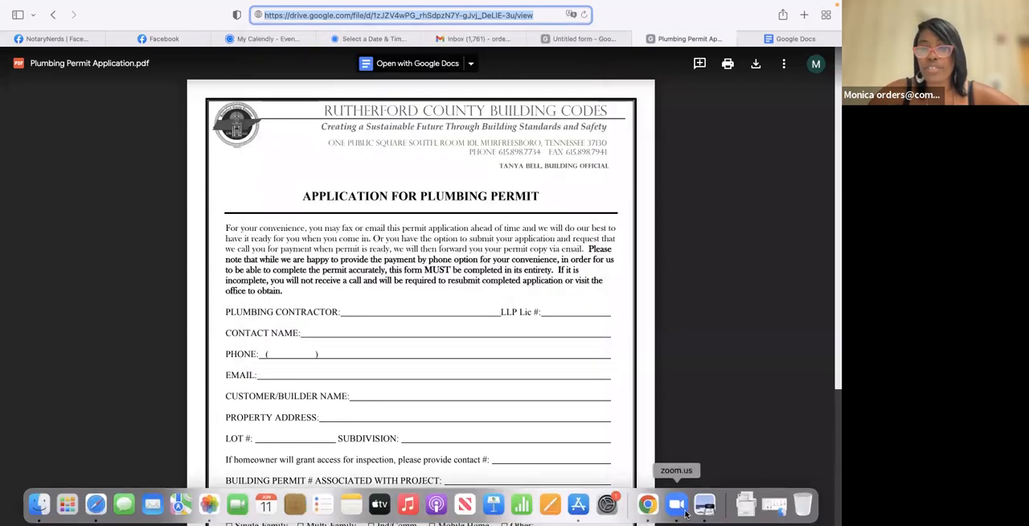
pyautogui.click(647, 505)
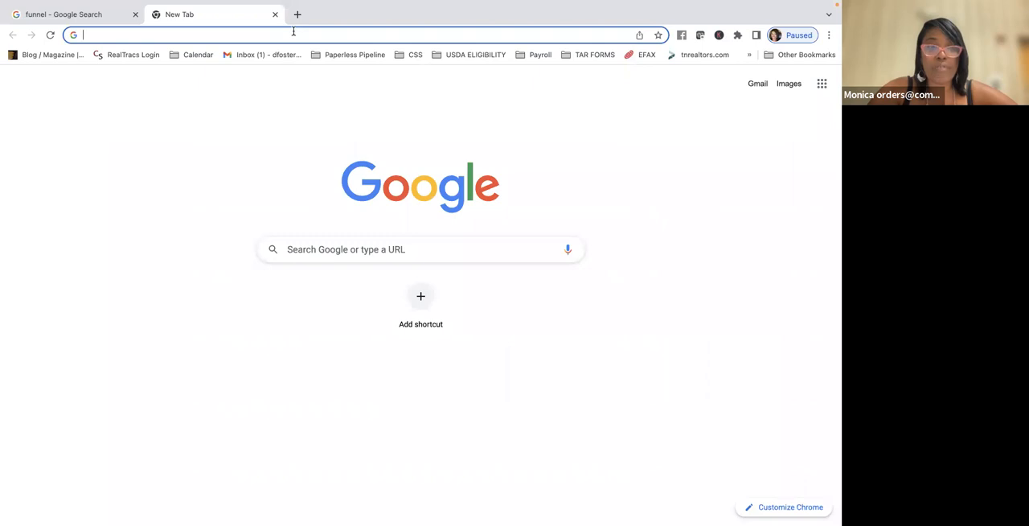
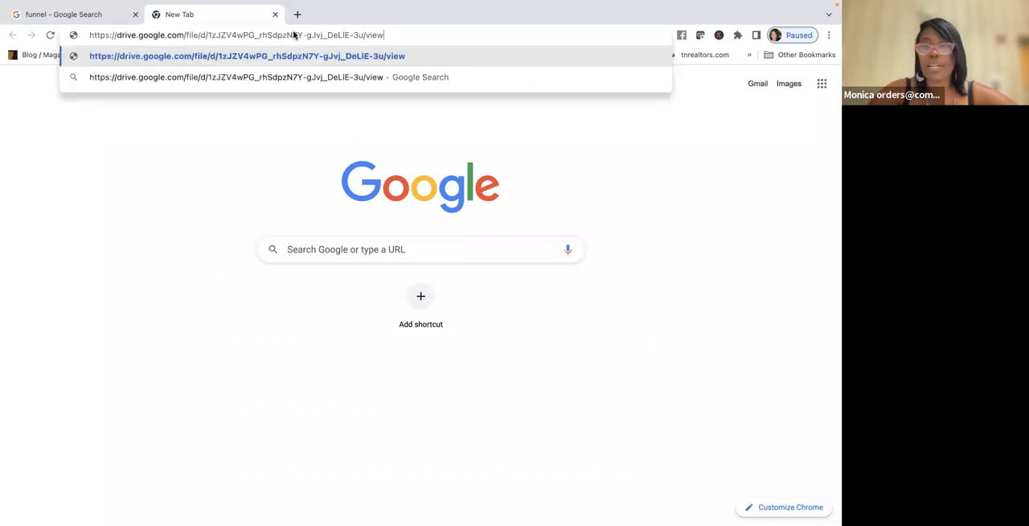
pyautogui.press('Return')
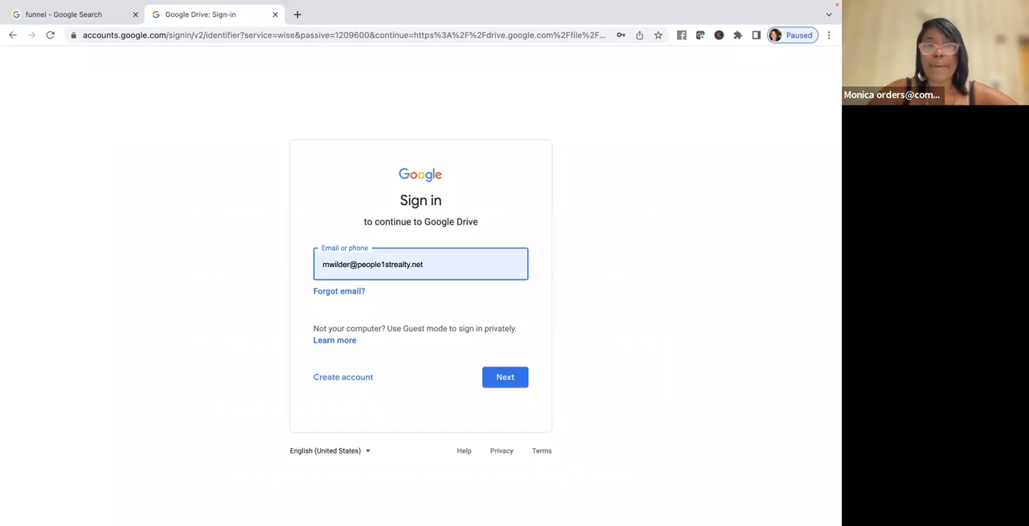
# - Switch back to Safari and return to the Untitled form's settings with the confirmation message field
pyautogui.moveTo(490, 521)
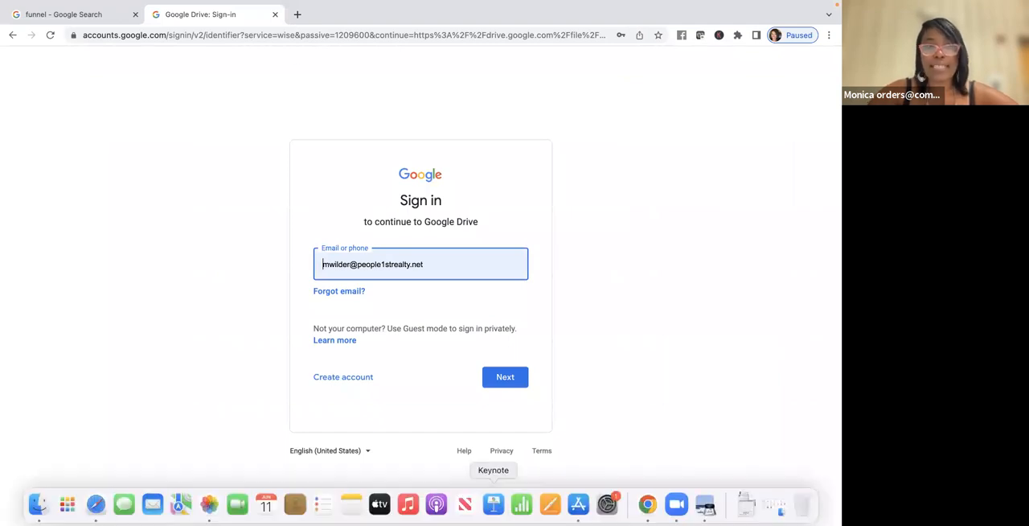
pyautogui.click(96, 504)
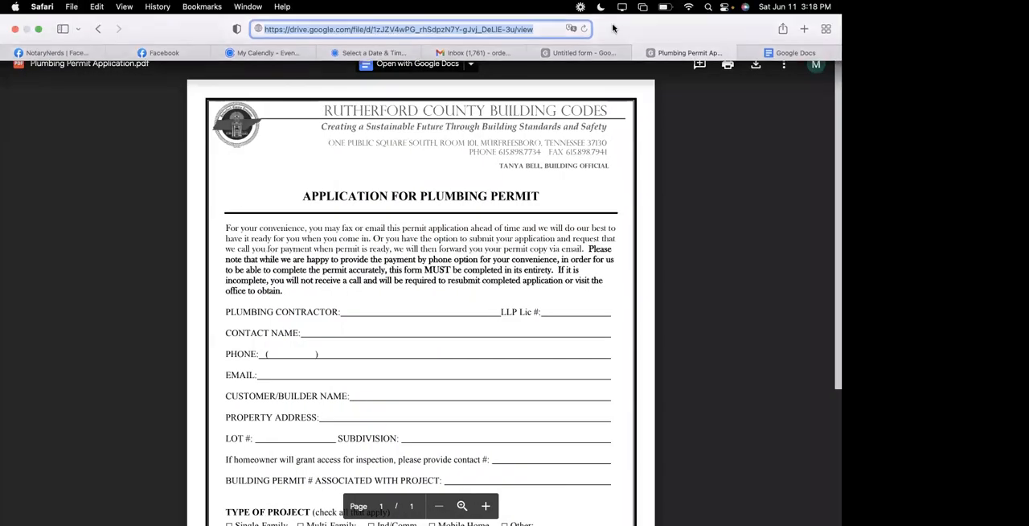
pyautogui.click(578, 54)
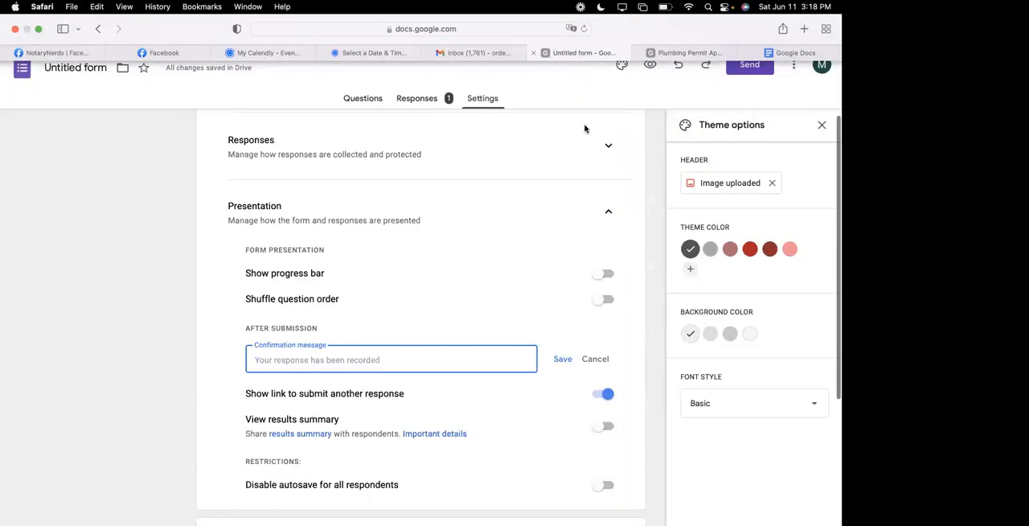
pyautogui.scroll(3, 579, 160)
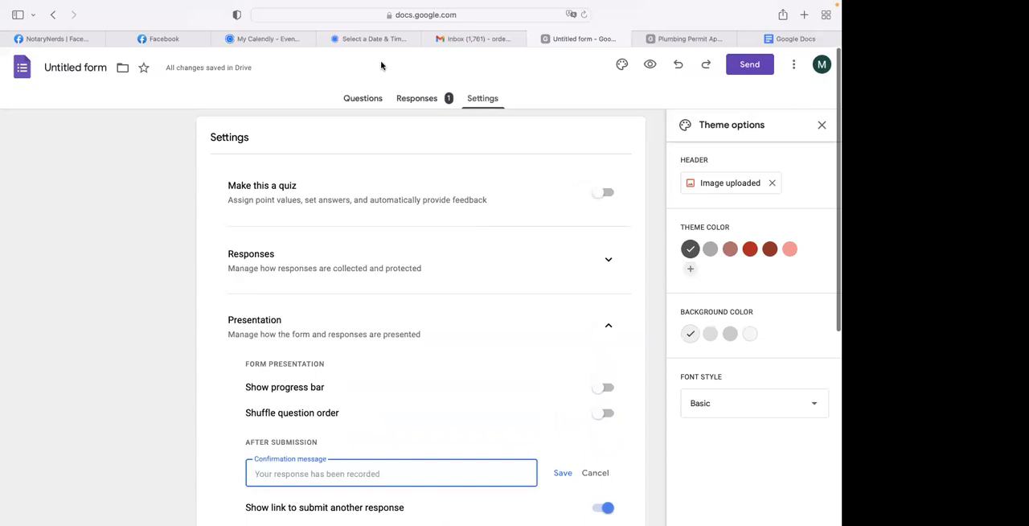
# - Close the Google Docs tab and open Google Drive from the Gmail inbox
pyautogui.click(800, 41)
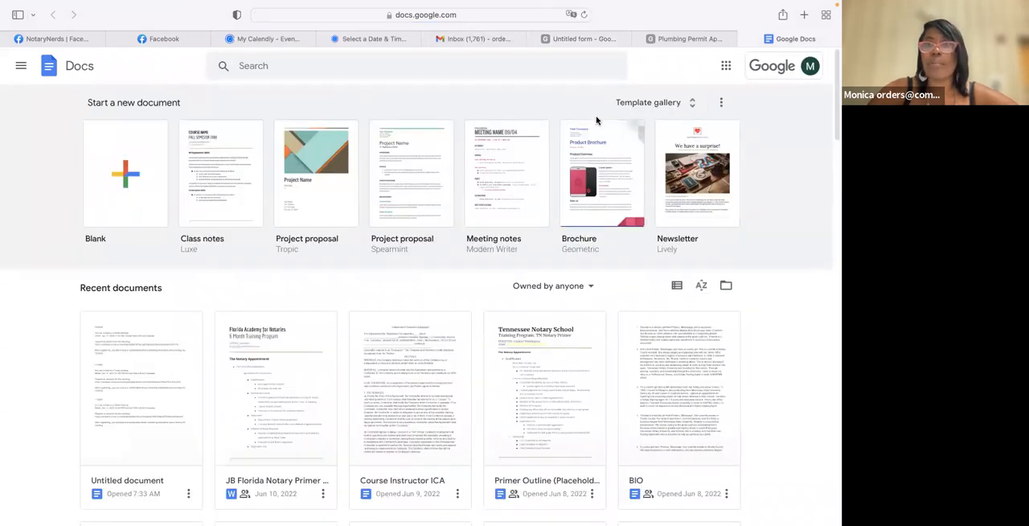
pyautogui.click(743, 40)
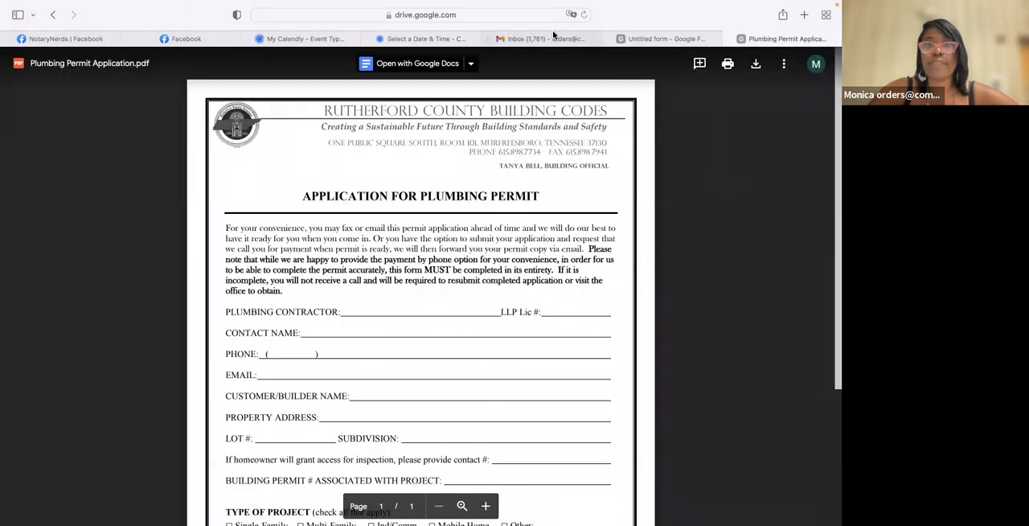
pyautogui.click(553, 37)
pyautogui.click(735, 66)
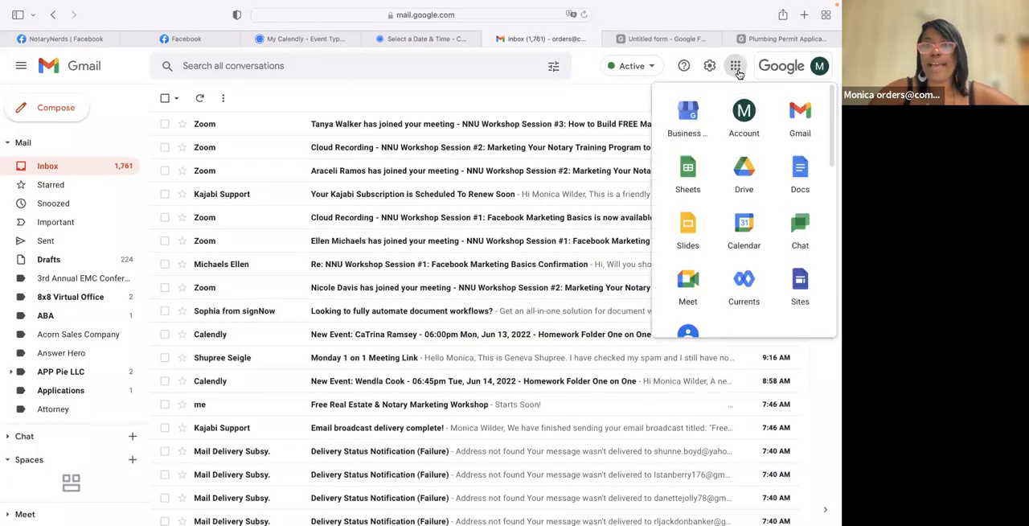
pyautogui.click(733, 169)
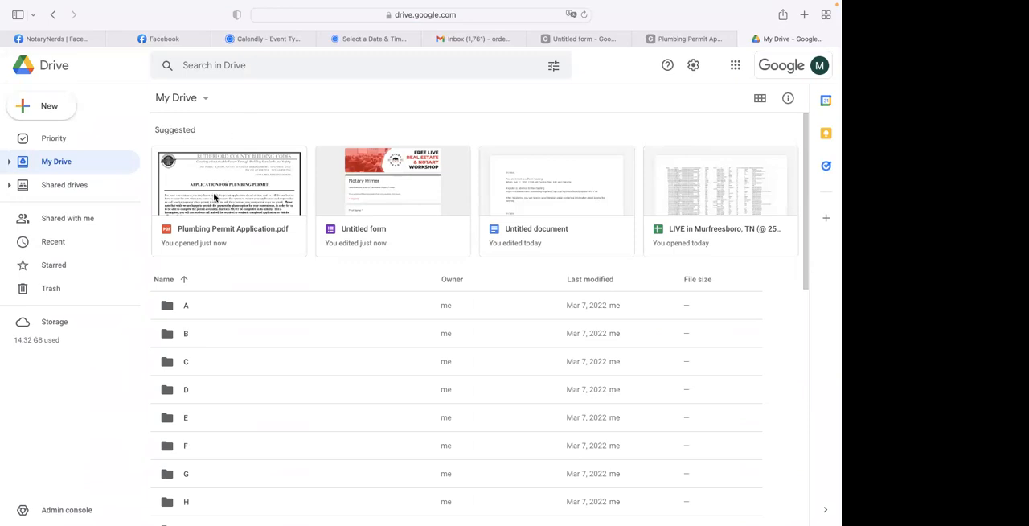
# - Open Plumbing Permit Application.pdf from Drive and set its sharing access to Anyone with the link
pyautogui.click(214, 196)
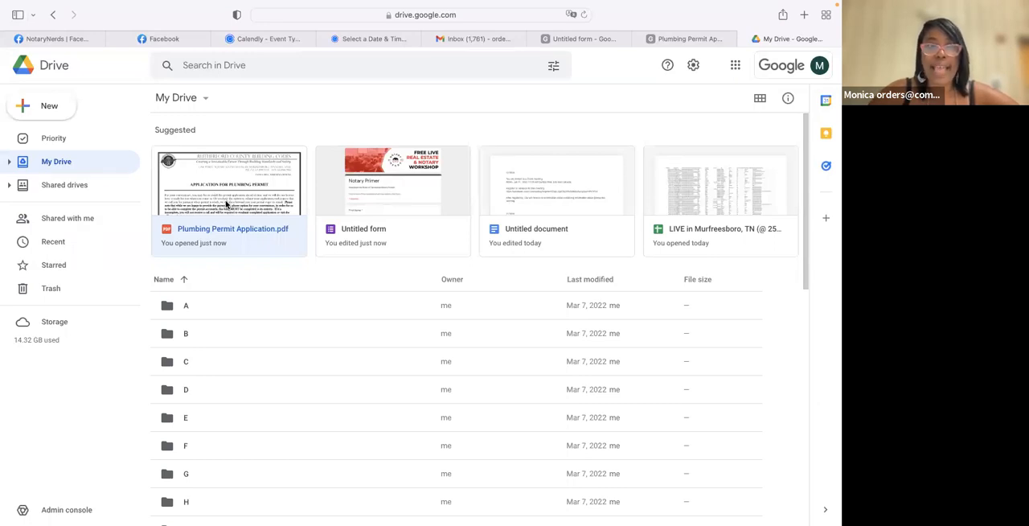
pyautogui.doubleClick(226, 204)
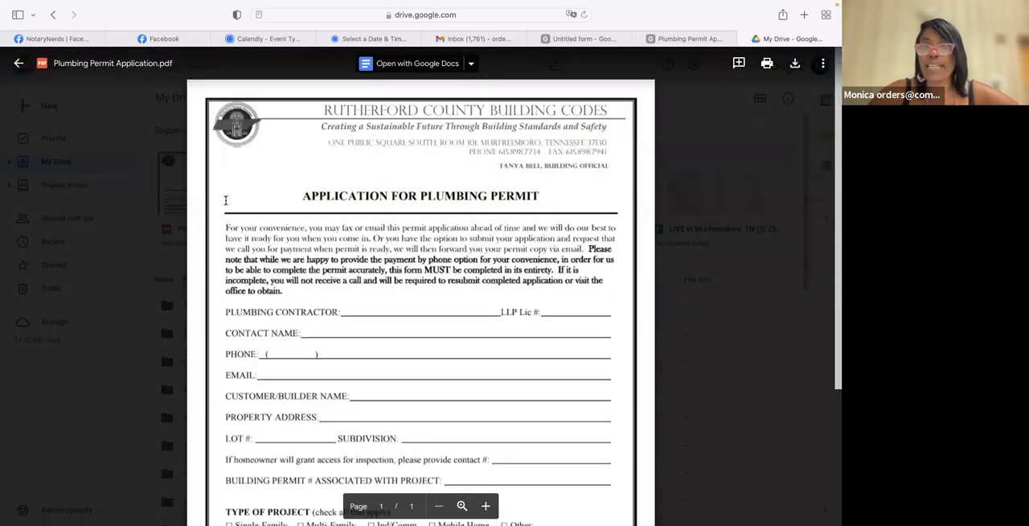
pyautogui.click(822, 63)
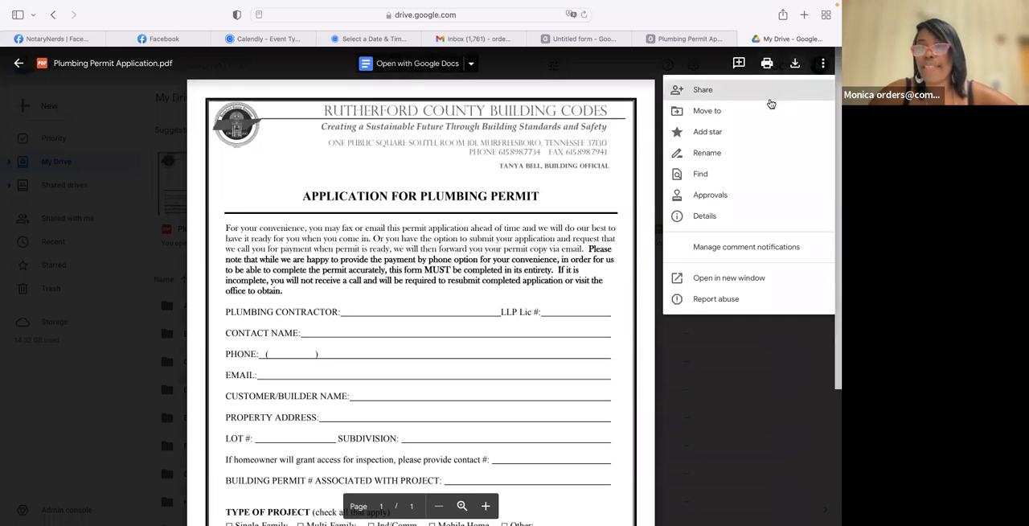
pyautogui.click(704, 89)
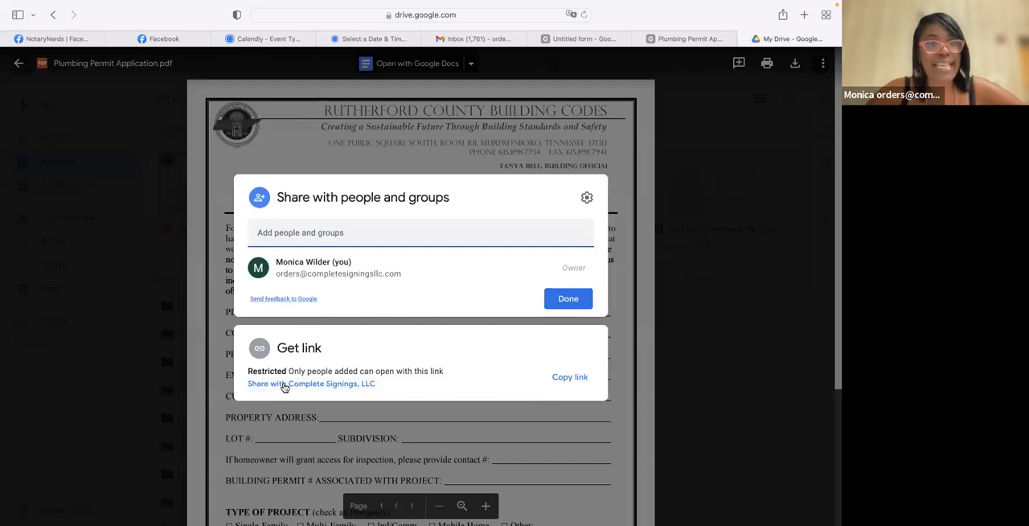
pyautogui.click(283, 384)
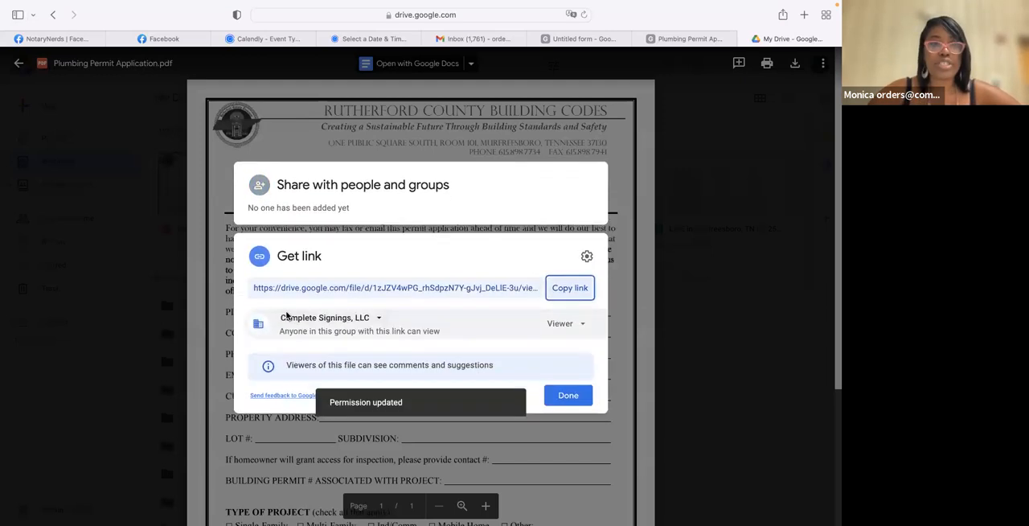
pyautogui.click(381, 319)
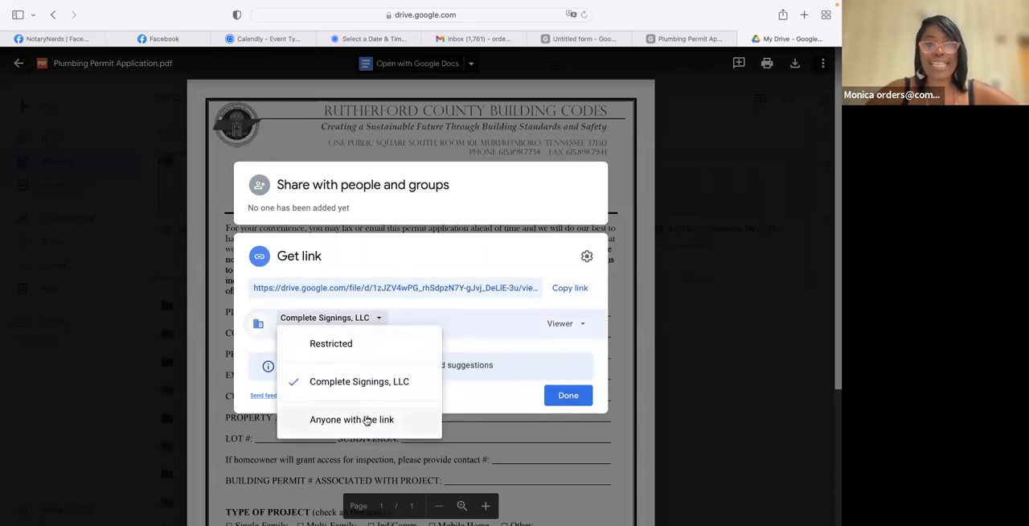
pyautogui.click(366, 420)
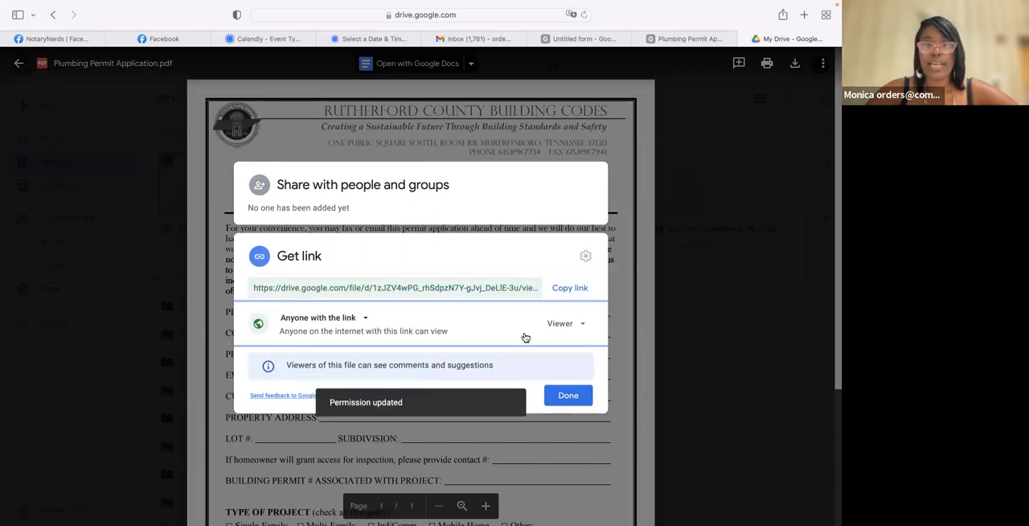
# - Set the shared link's role to Editor, finish sharing the PDF, and return to the form's confirmation message field
pyautogui.click(585, 325)
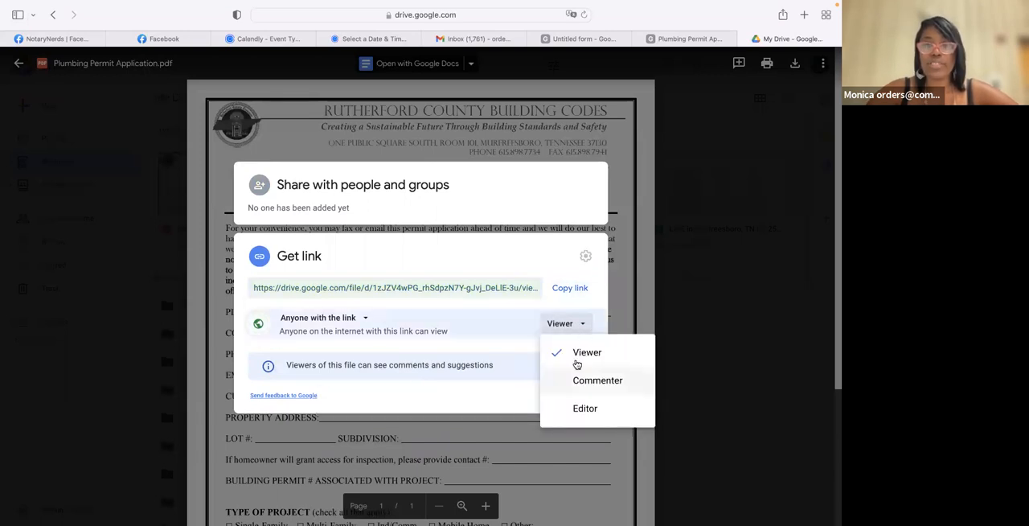
pyautogui.click(576, 355)
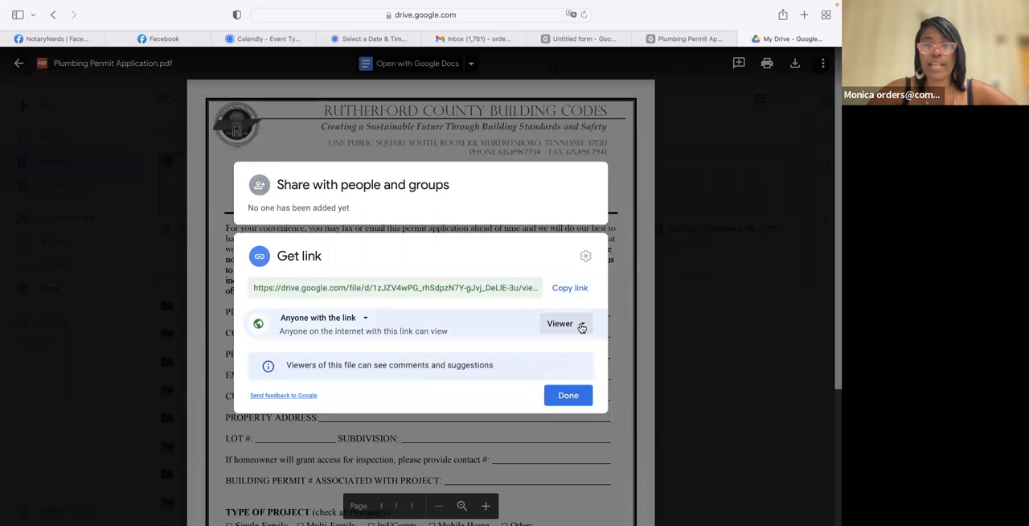
pyautogui.click(581, 326)
pyautogui.click(582, 408)
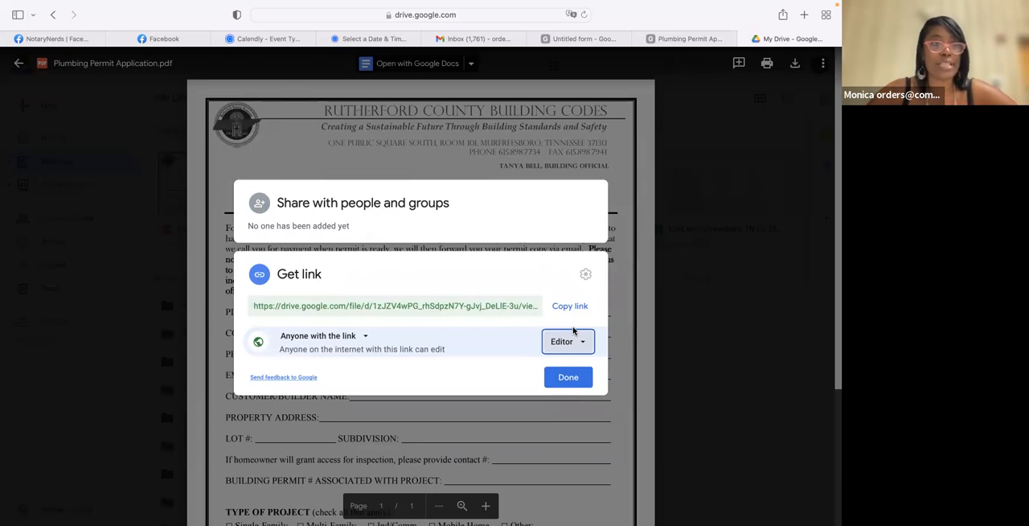
pyautogui.click(566, 378)
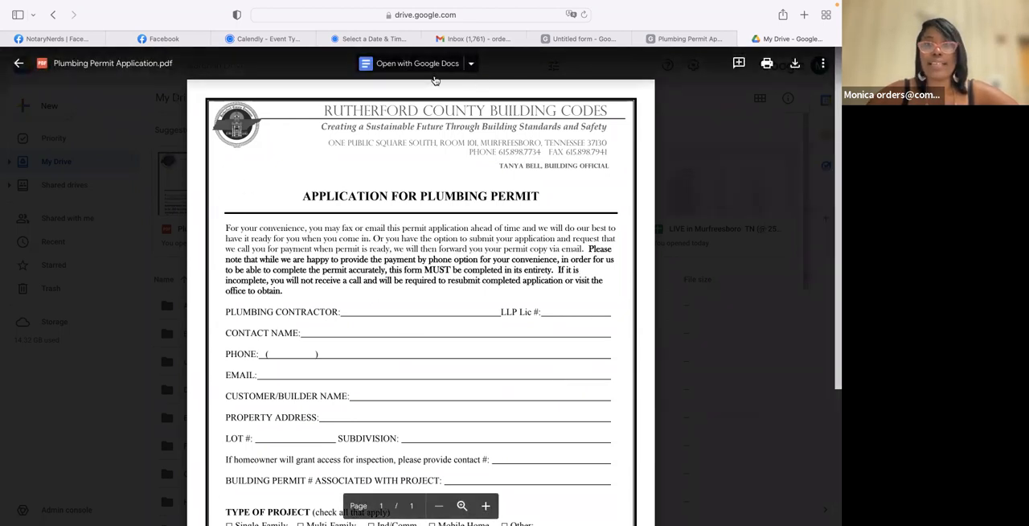
pyautogui.click(584, 38)
pyautogui.scroll(-2, 284, 458)
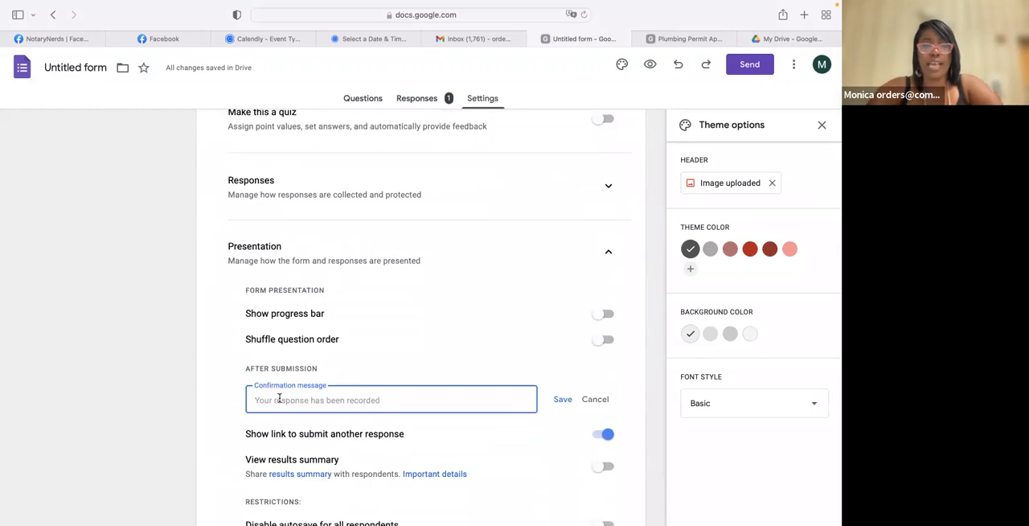
pyautogui.write('D')
pyautogui.write('n')
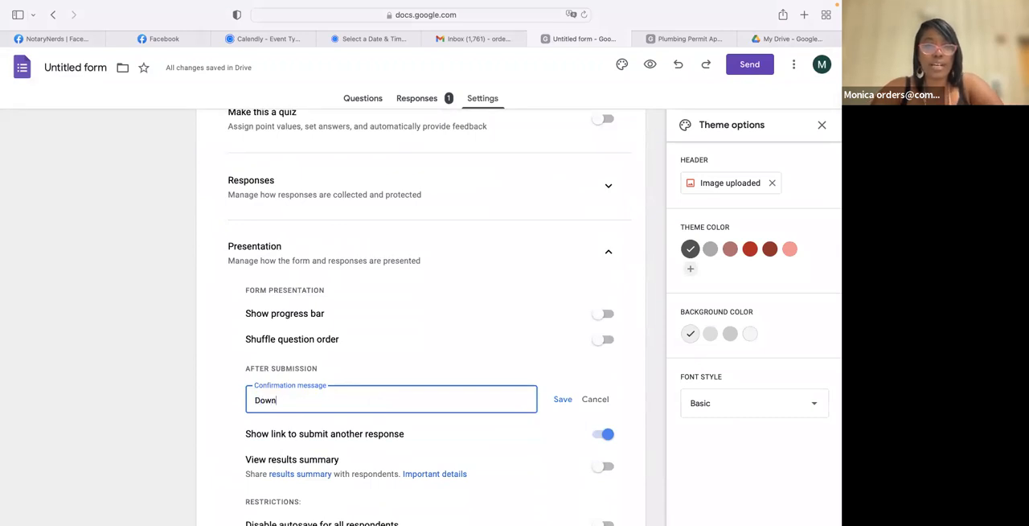
pyautogui.press('BackSpace')
pyautogui.press('BackSpace')
pyautogui.press('BackSpace')
pyautogui.press('BackSpace')
pyautogui.write('Click Here')
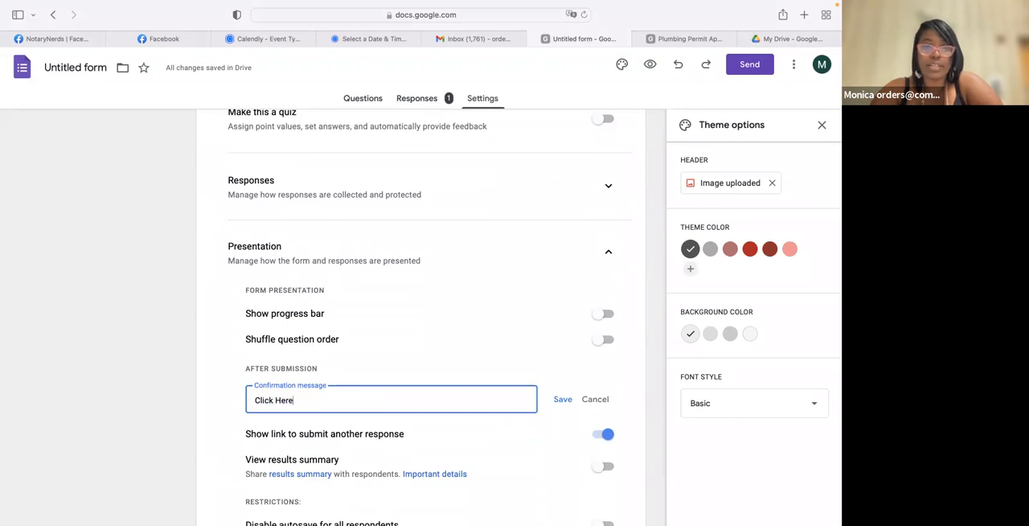
pyautogui.write(' for Your A')
pyautogui.press('BackSpace')
pyautogui.press('BackSpace')
pyautogui.press('BackSpace')
pyautogui.press('BackSpace')
pyautogui.press('BackSpace')
pyautogui.press('BackSpace')
pyautogui.press('BackSpace')
pyautogui.press('BackSpace')
pyautogui.press('BackSpace')
pyautogui.press('BackSpace')
pyautogui.press('BackSpace')
pyautogui.press('BackSpace')
pyautogui.press('BackSpace')
pyautogui.press('BackSpace')
pyautogui.press('BackSpace')
pyautogui.press('BackSpace')
pyautogui.press('BackSpace')
pyautogui.press('BackSpace')
pyautogui.press('BackSpace')
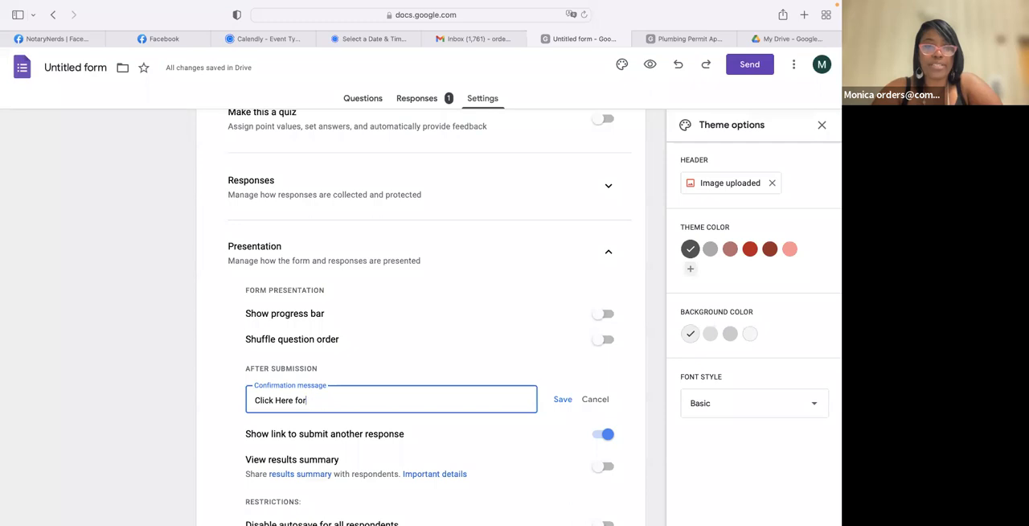
pyautogui.press('BackSpace')
pyautogui.press('BackSpace')
# - Enter the confirmation message "FREE Plumbing Permit Application Click Here:" followed by the copied Drive link of the PDF, and save it
pyautogui.write('F')
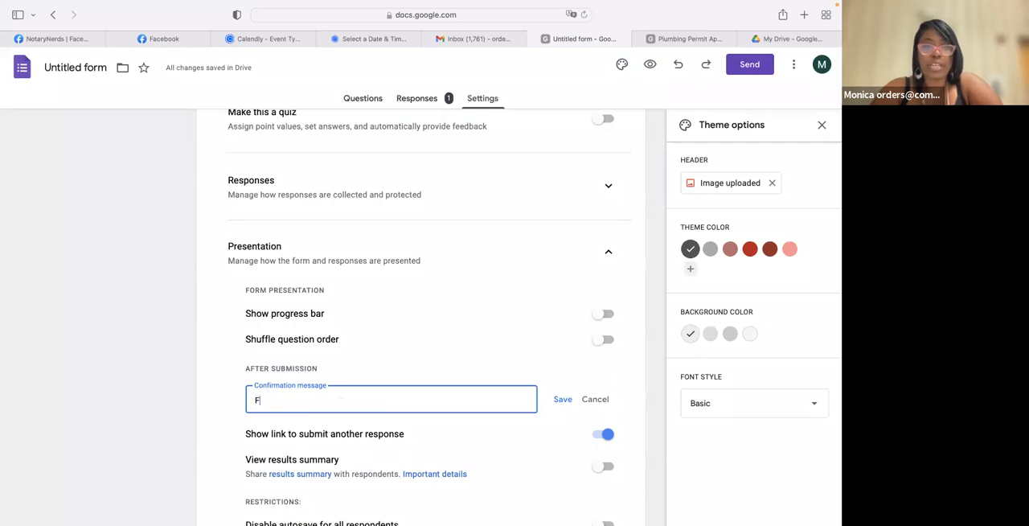
pyautogui.write('REE P')
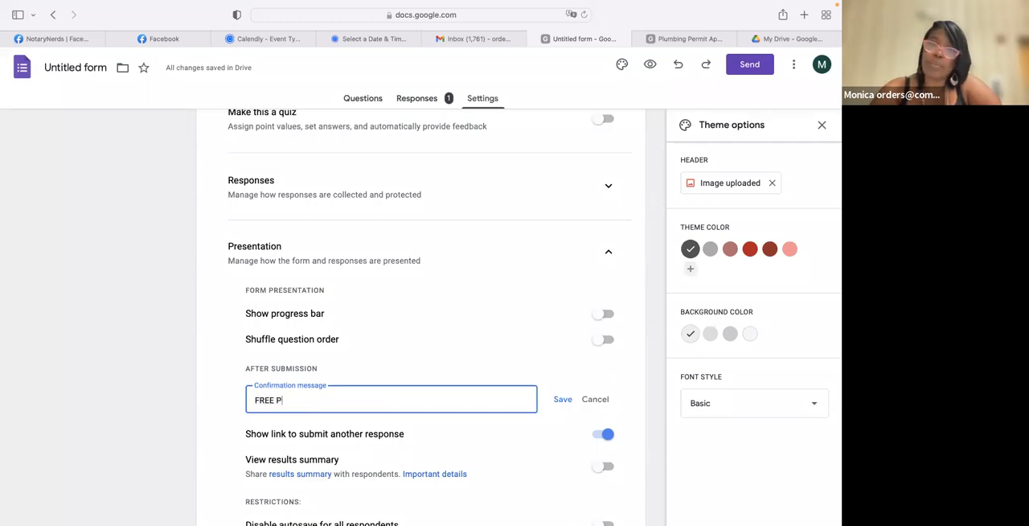
pyautogui.write('lumbing Per')
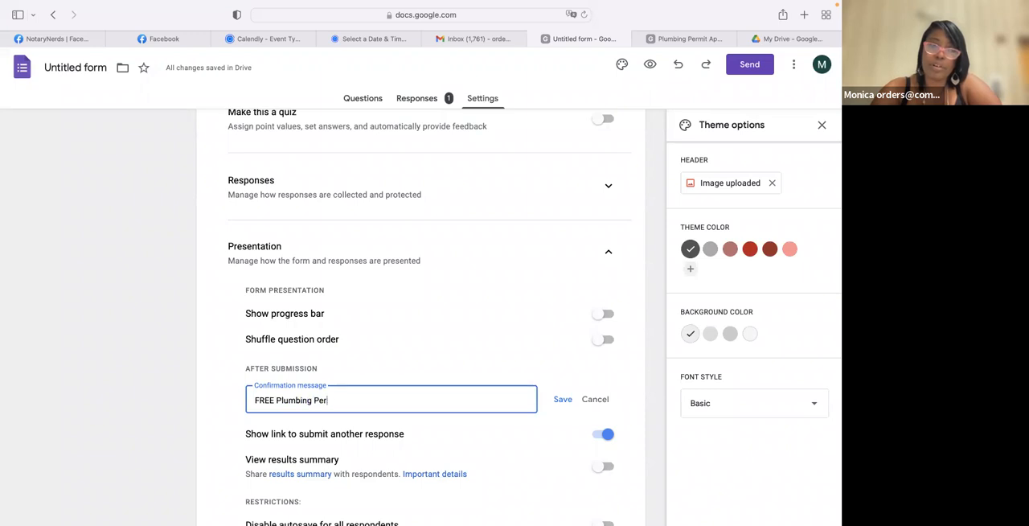
pyautogui.write('mit Application ')
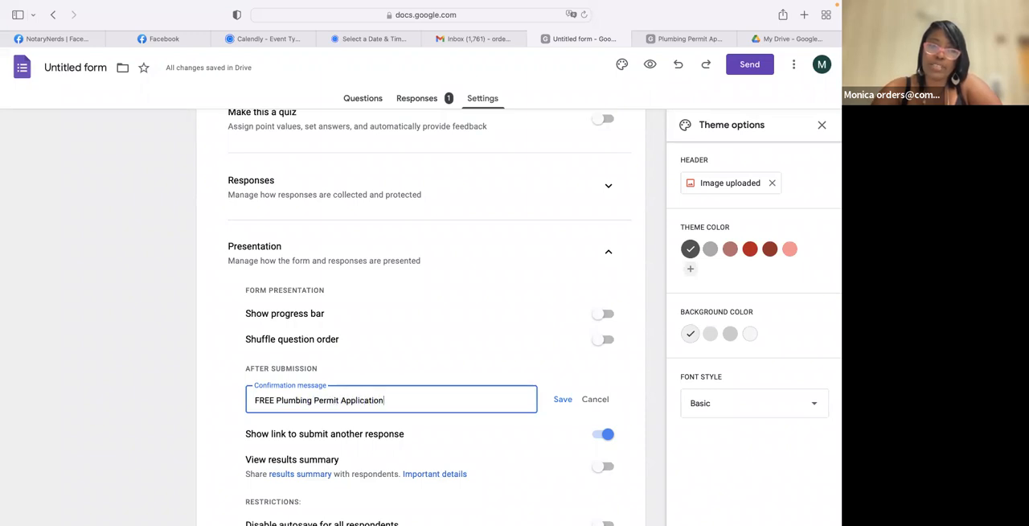
pyautogui.write('Click Here')
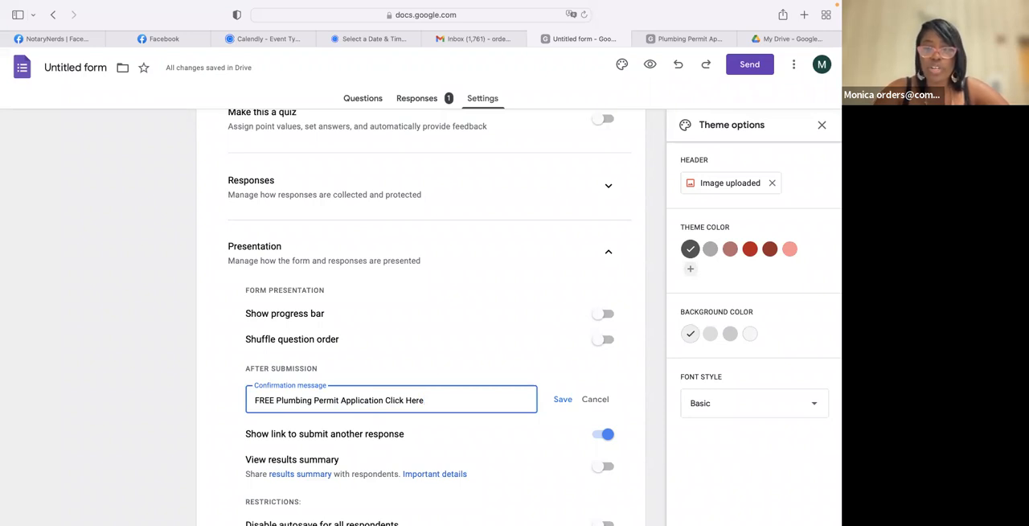
pyautogui.write(':')
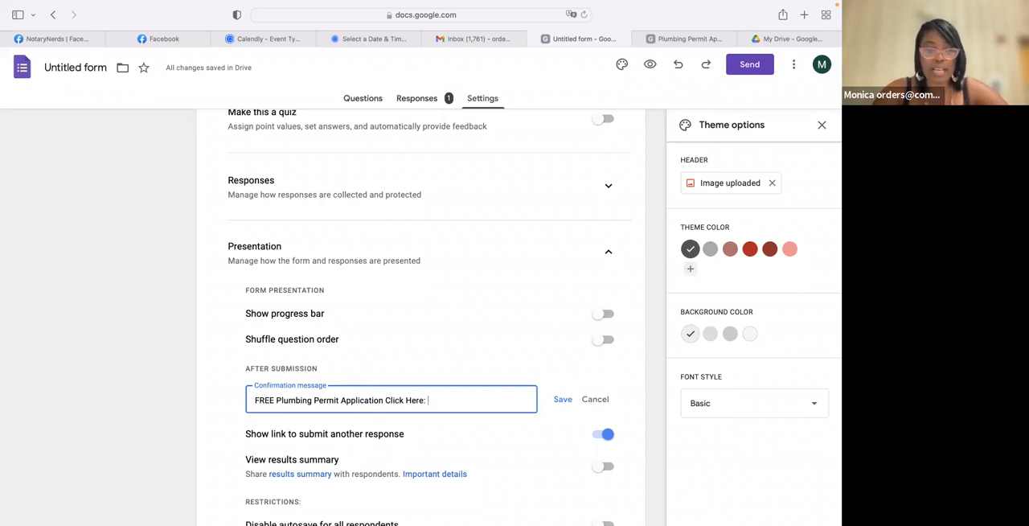
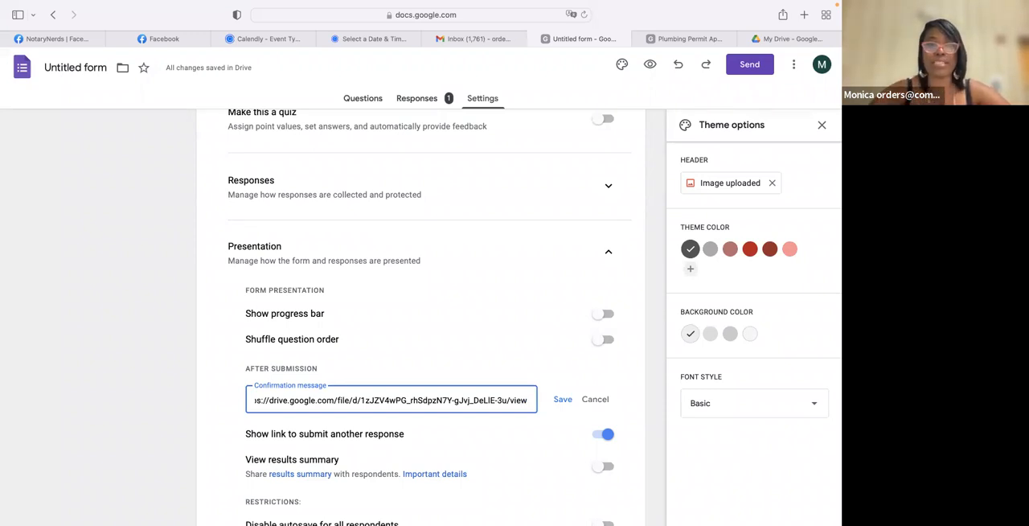
pyautogui.scroll(-5, 381, 438)
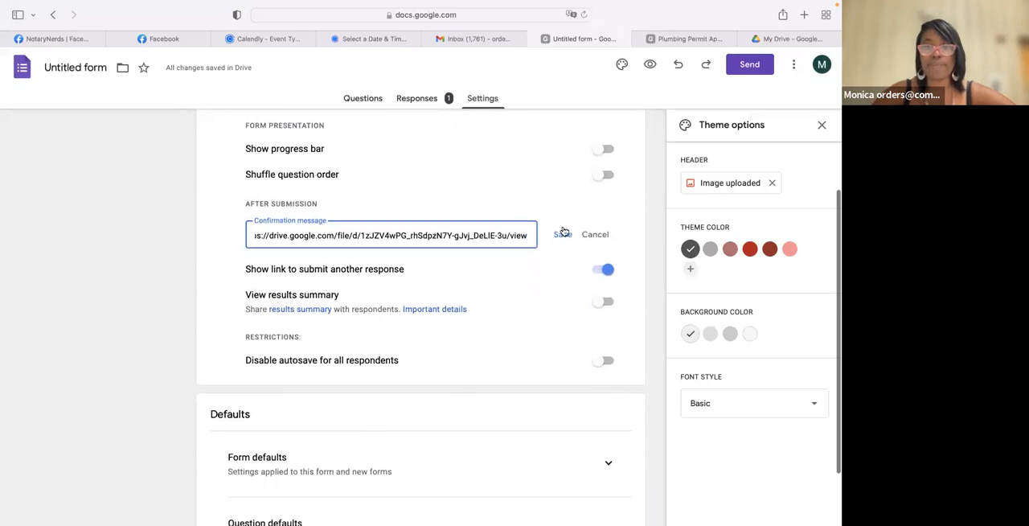
pyautogui.click(563, 234)
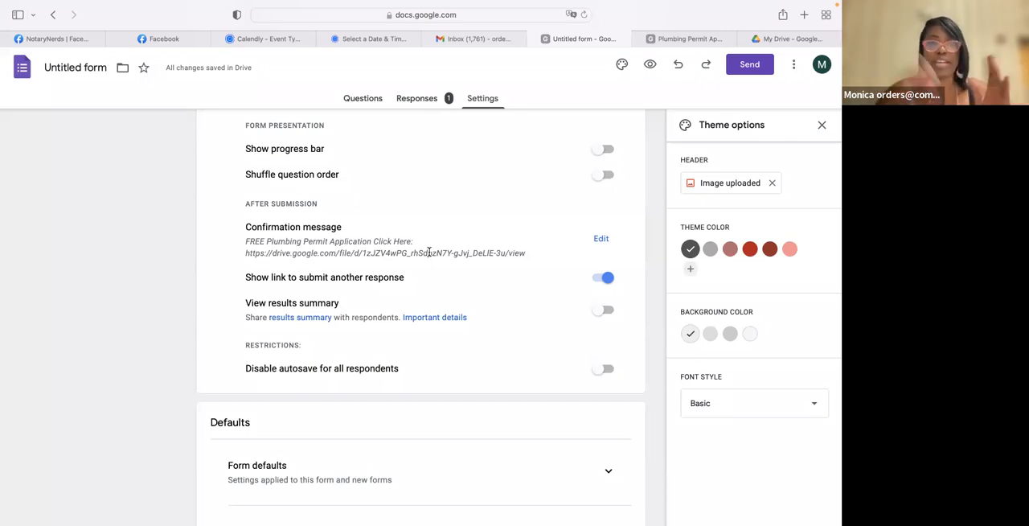
# - Preview the Notary Primer form, return to its editor, and copy the form's shortened share link
pyautogui.click(650, 64)
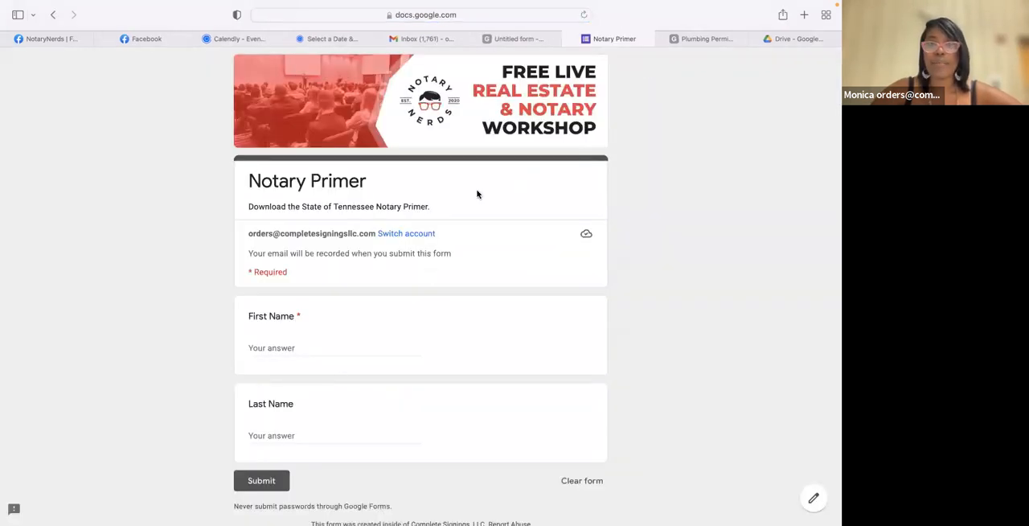
pyautogui.click(523, 40)
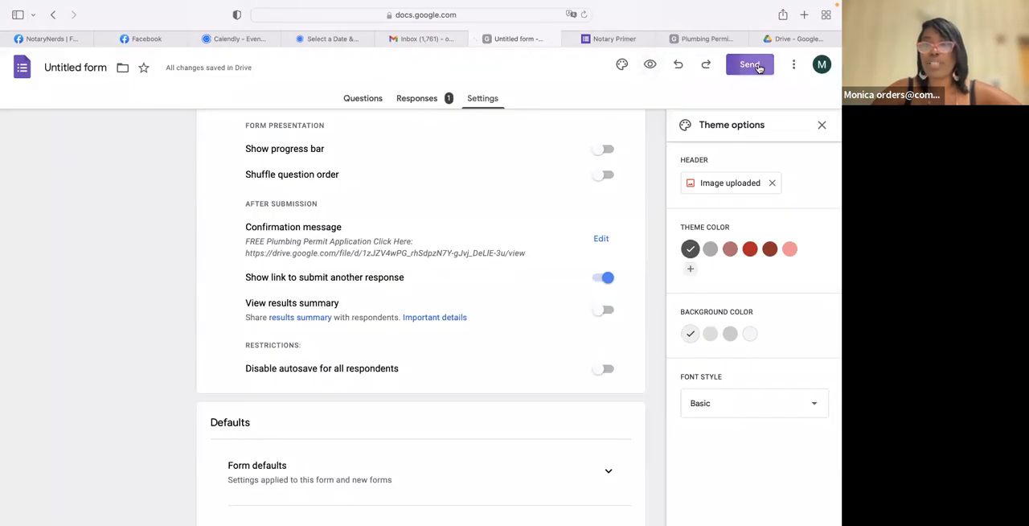
pyautogui.click(757, 68)
pyautogui.click(383, 154)
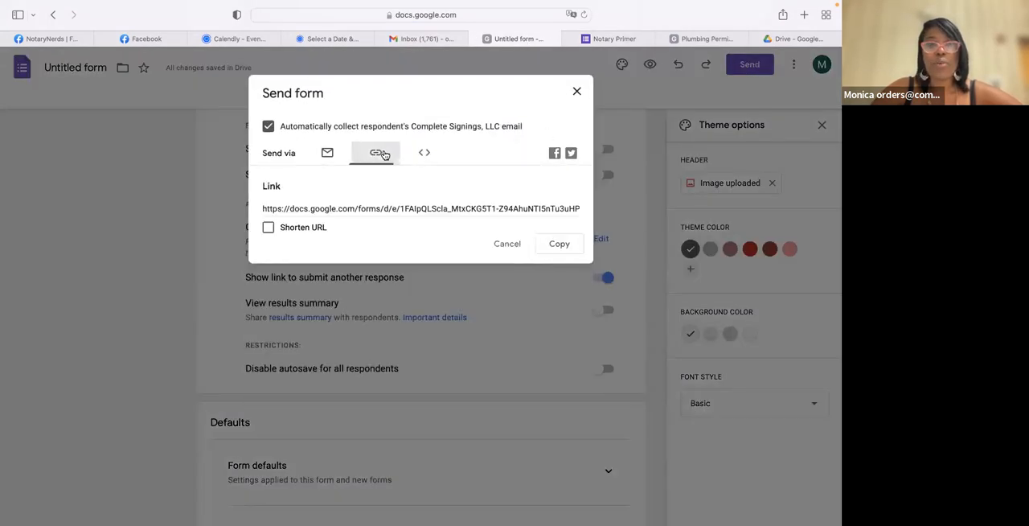
pyautogui.click(268, 228)
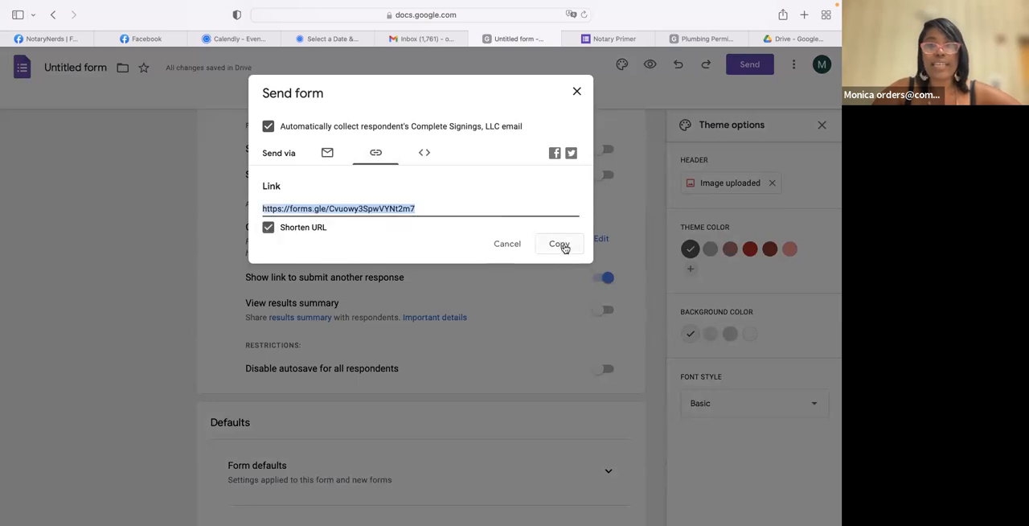
pyautogui.click(562, 245)
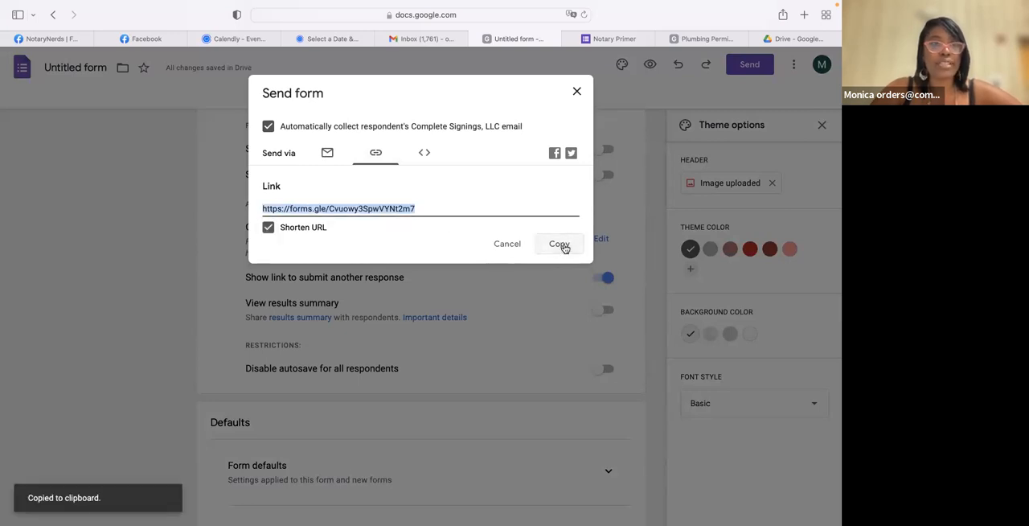
pyautogui.click(574, 91)
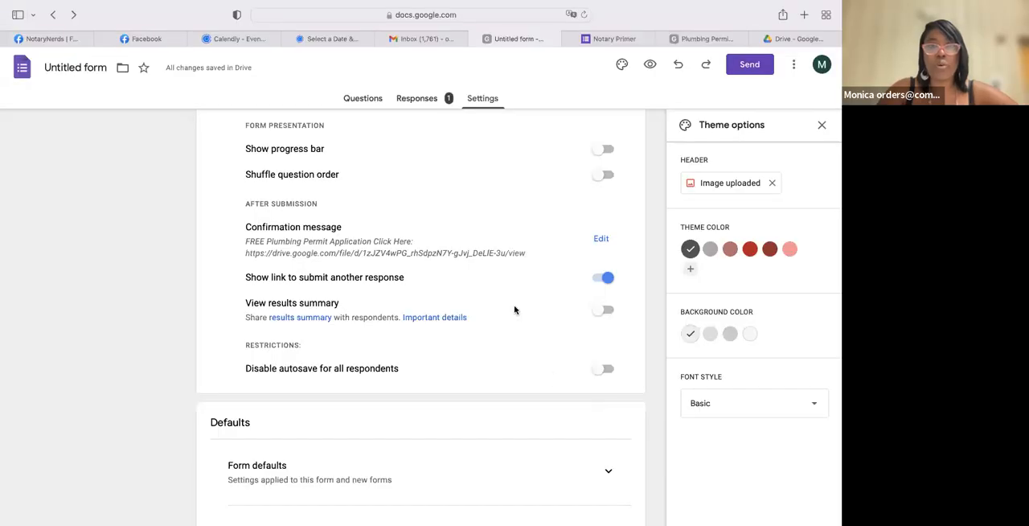
pyautogui.scroll(-3, 514, 310)
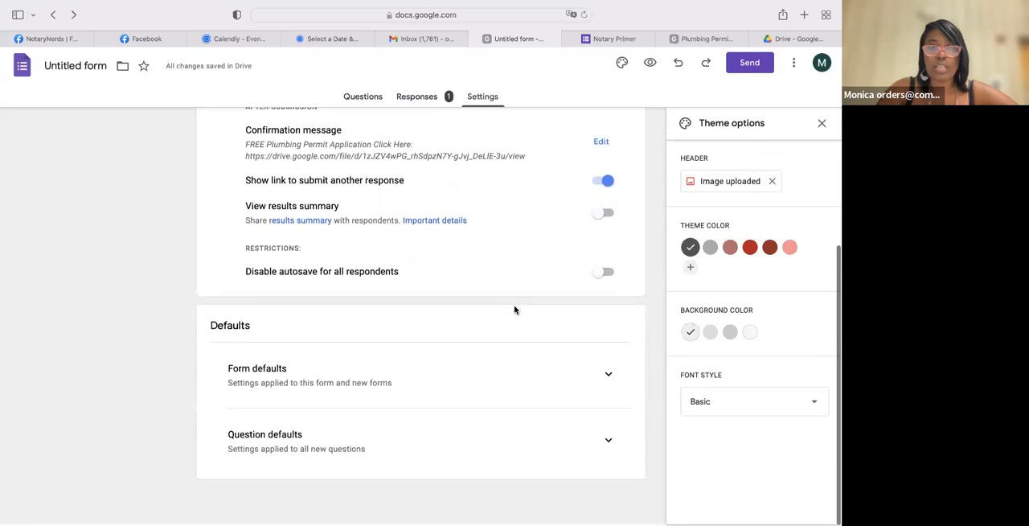
# - In the form's response settings, turn off the restriction to users in Complete Signings, LLC and its trusted organizations
pyautogui.scroll(5, 545, 286)
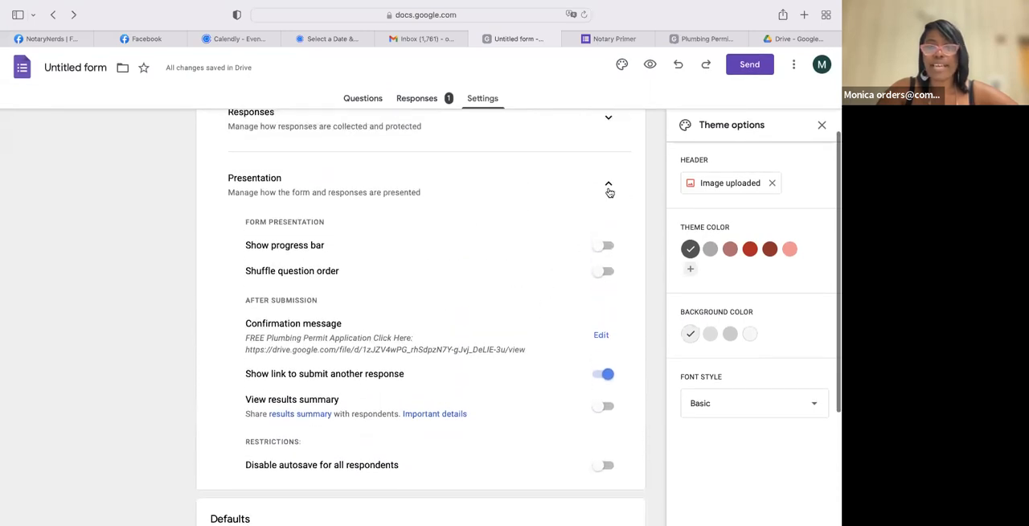
pyautogui.click(608, 192)
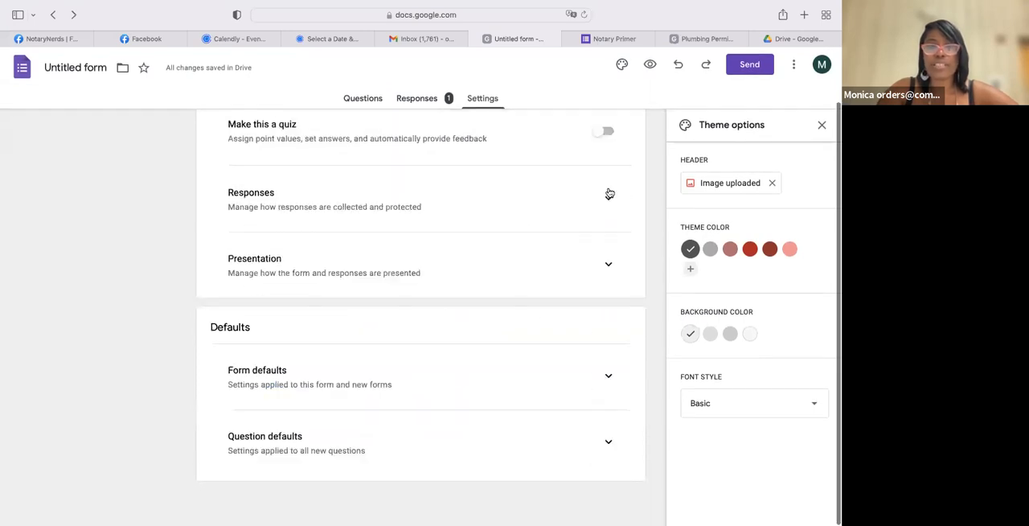
pyautogui.click(608, 259)
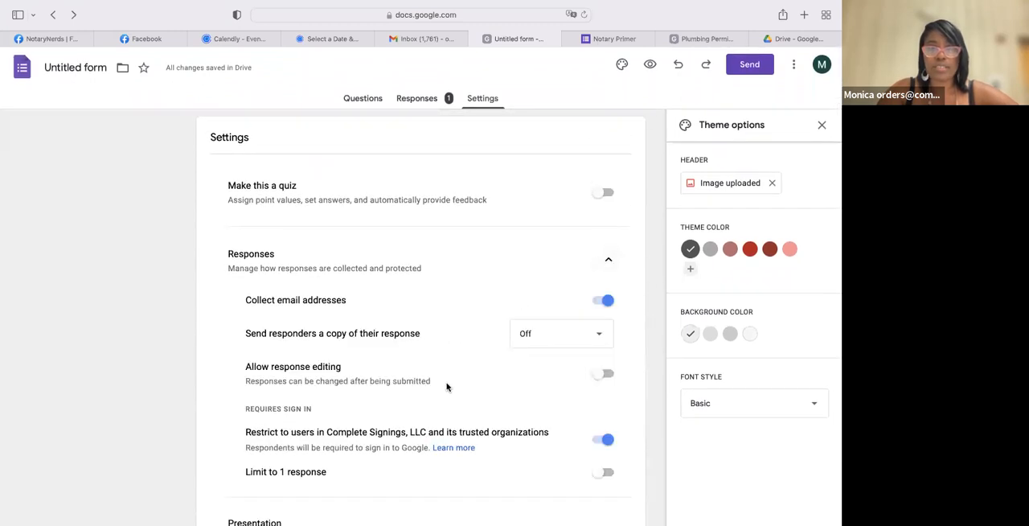
pyautogui.scroll(-1, 447, 388)
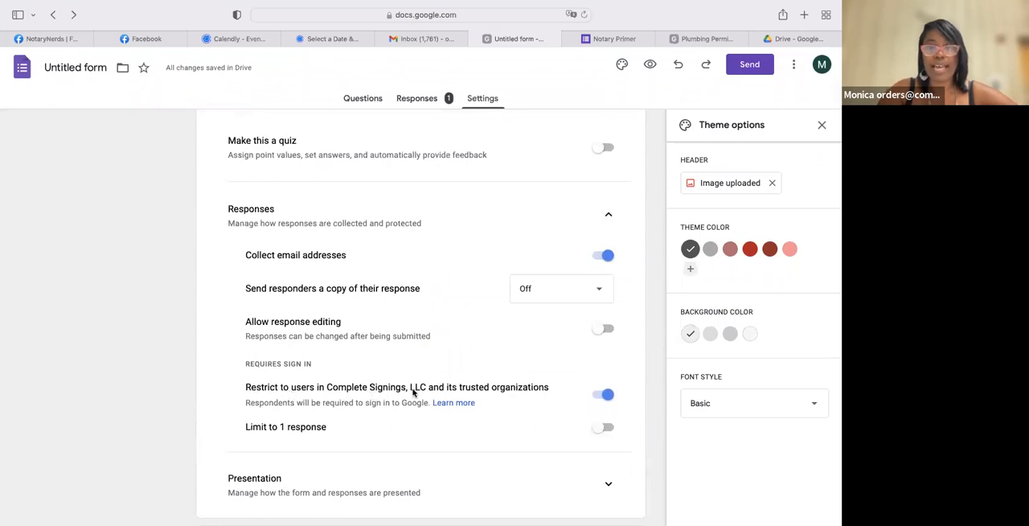
pyautogui.click(607, 394)
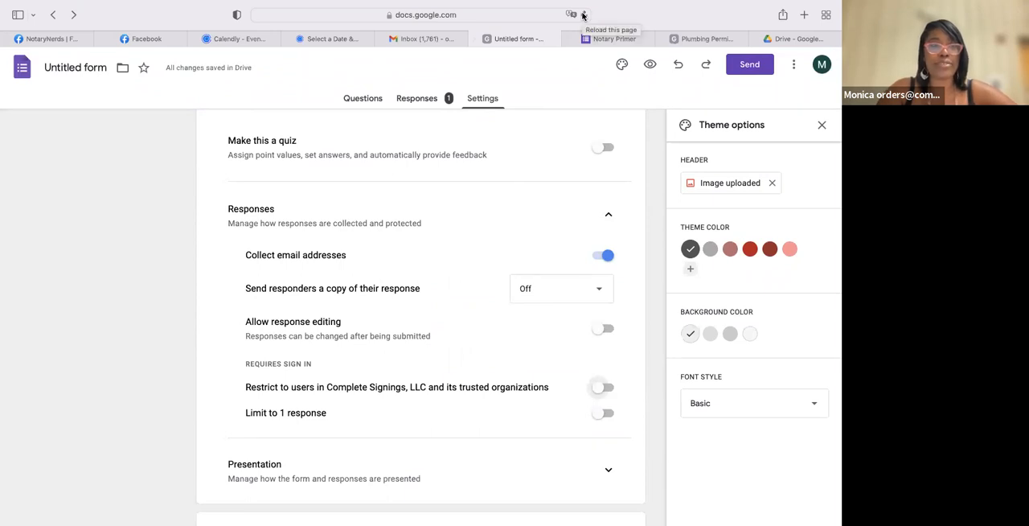
# - Reload the form editor and view the summary of the form's collected responses
pyautogui.click(583, 16)
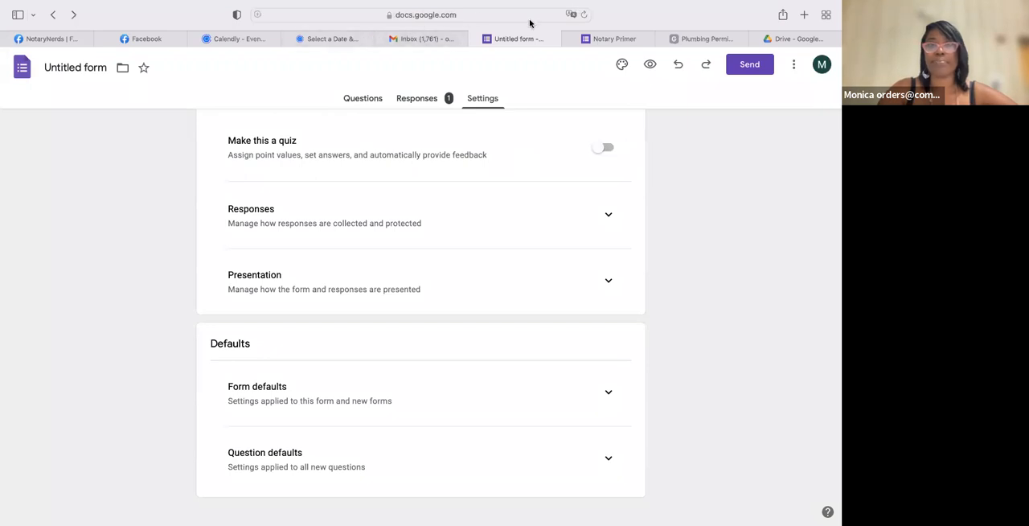
pyautogui.click(412, 100)
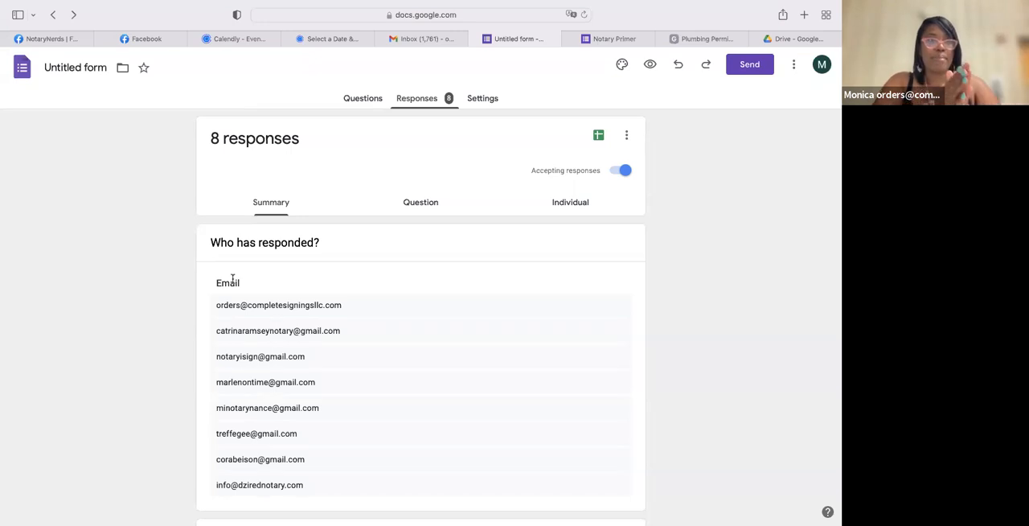
pyautogui.moveTo(392, 6)
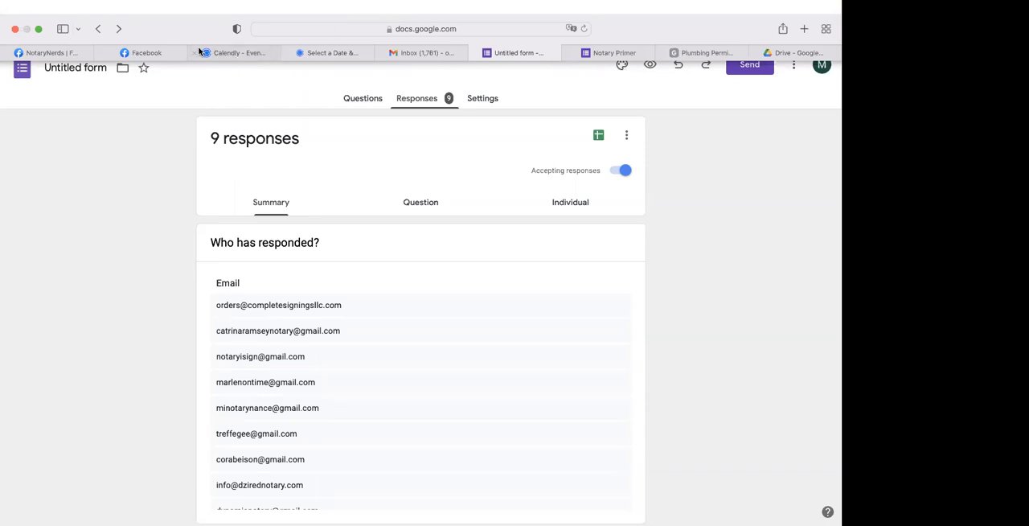
pyautogui.moveTo(236, 55)
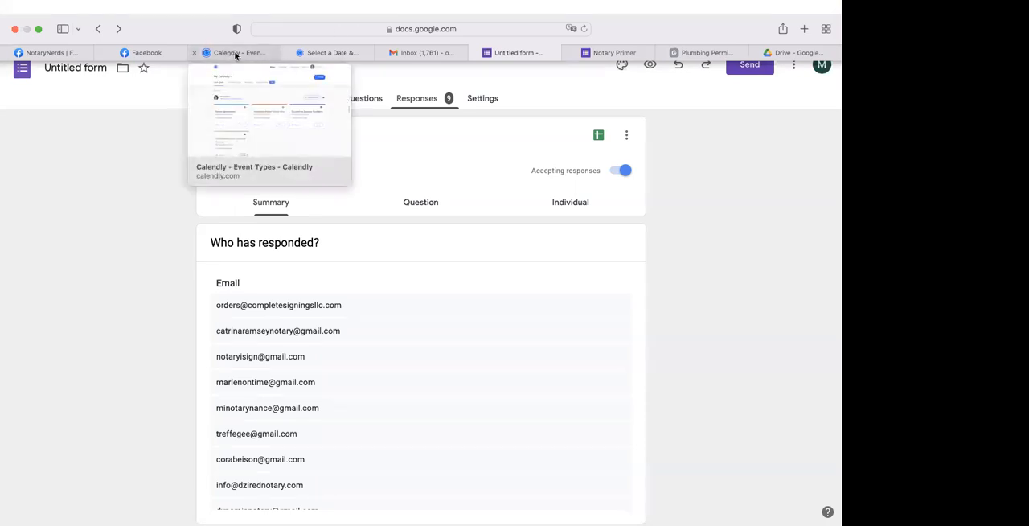